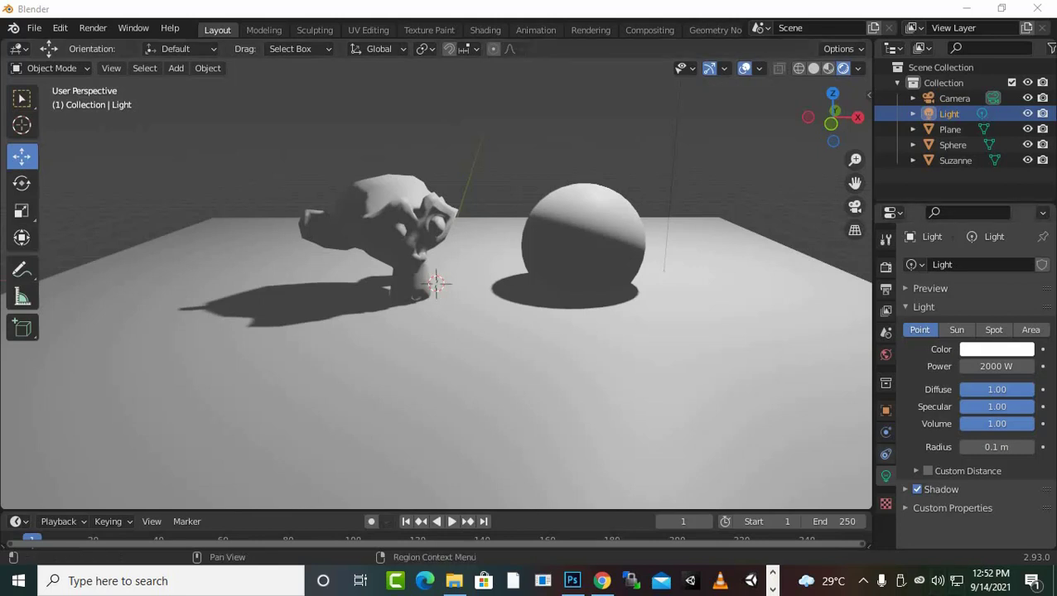
- Select Suzanne, add a new material renamed from Material.003 to 'monkey mat', and open Shading
{"action": "left_click", "coordinate": [886, 354]}
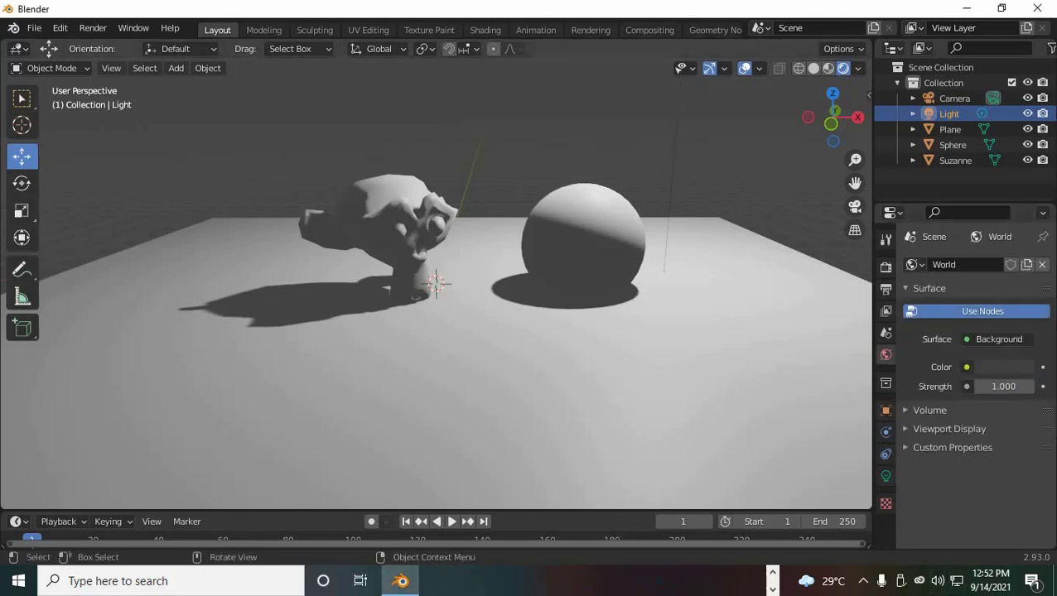
{"action": "left_click", "coordinate": [381, 219]}
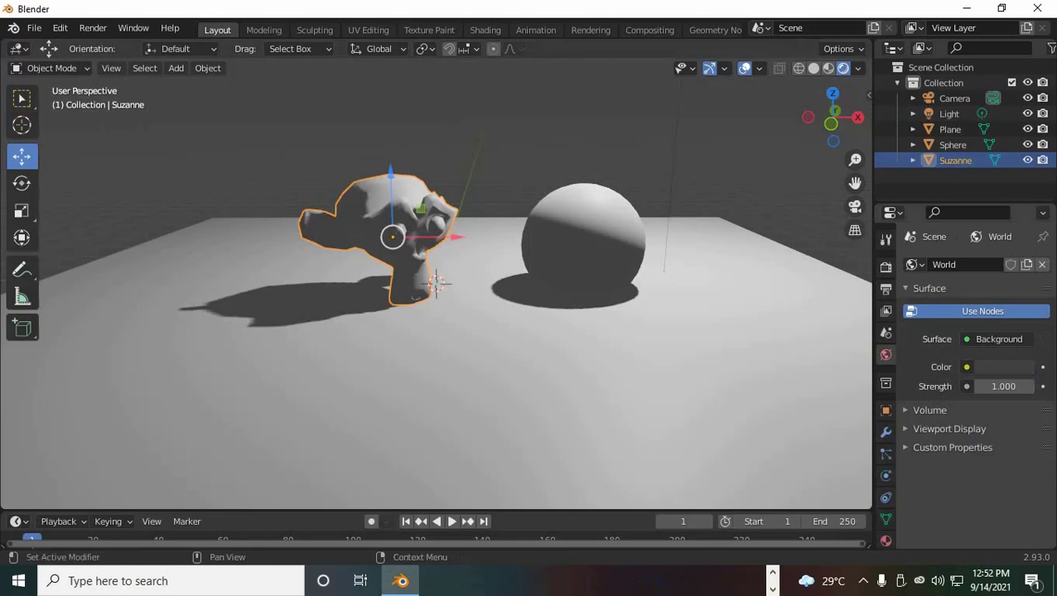
{"action": "left_click", "coordinate": [885, 540]}
{"action": "left_click", "coordinate": [990, 331]}
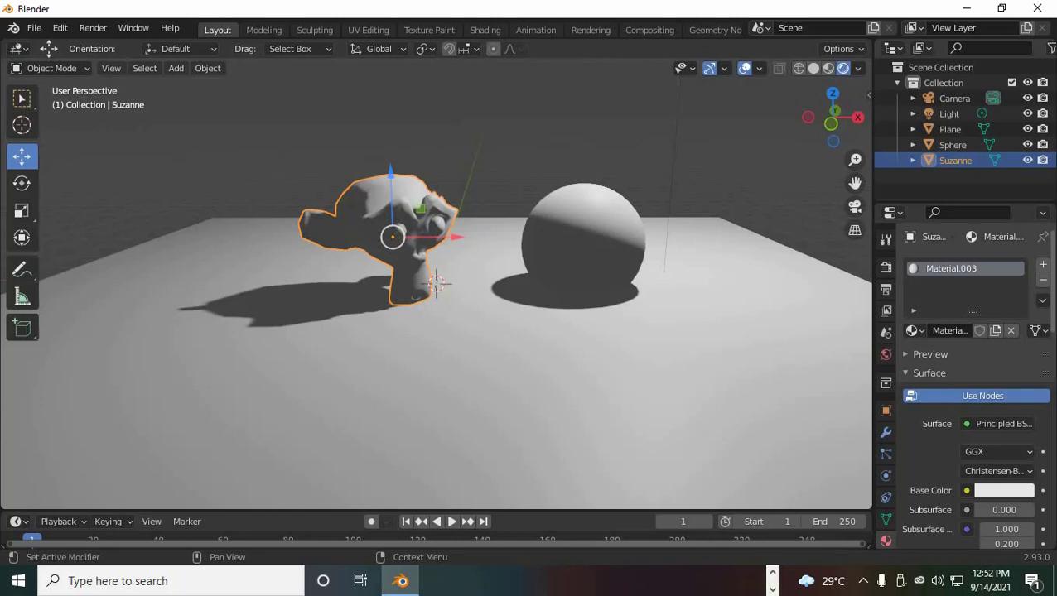
{"action": "double_click", "coordinate": [944, 330]}
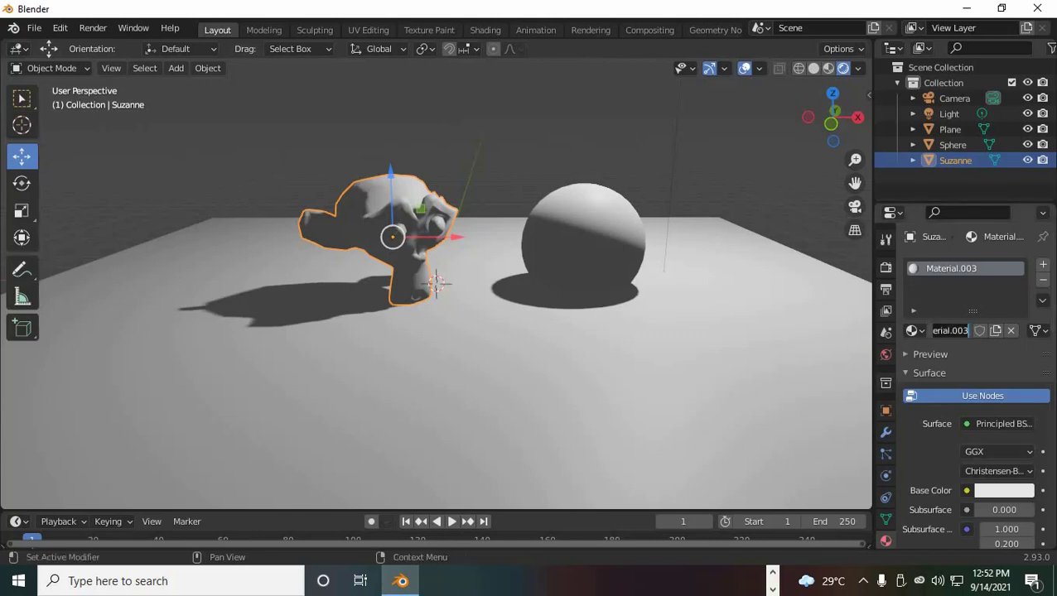
{"action": "type", "text": "mo"}
{"action": "type", "text": "nkey m"}
{"action": "type", "text": "at"}
{"action": "key", "text": "Return"}
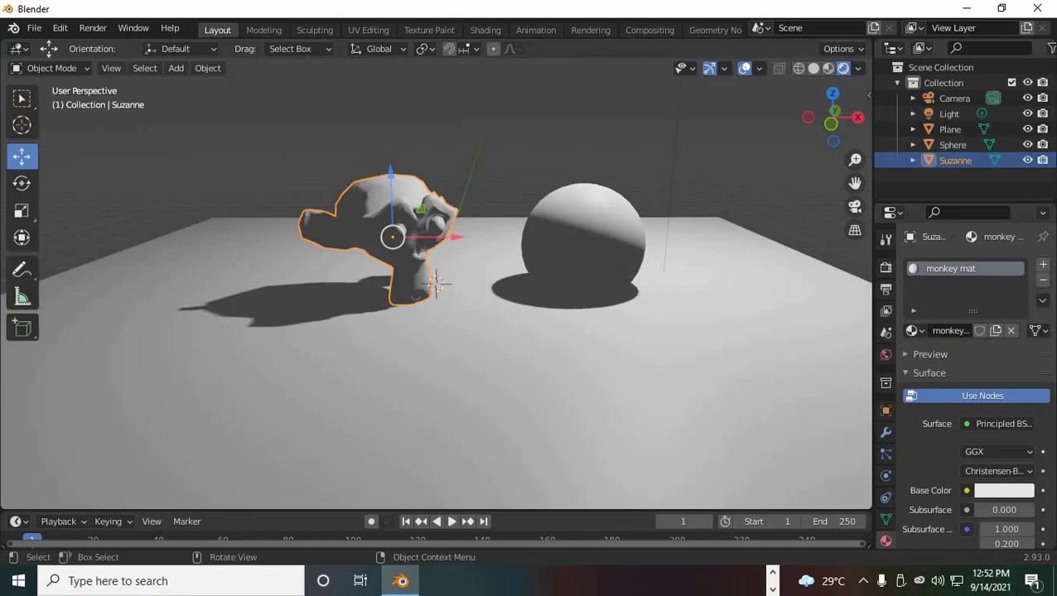
{"action": "left_click", "coordinate": [485, 30]}
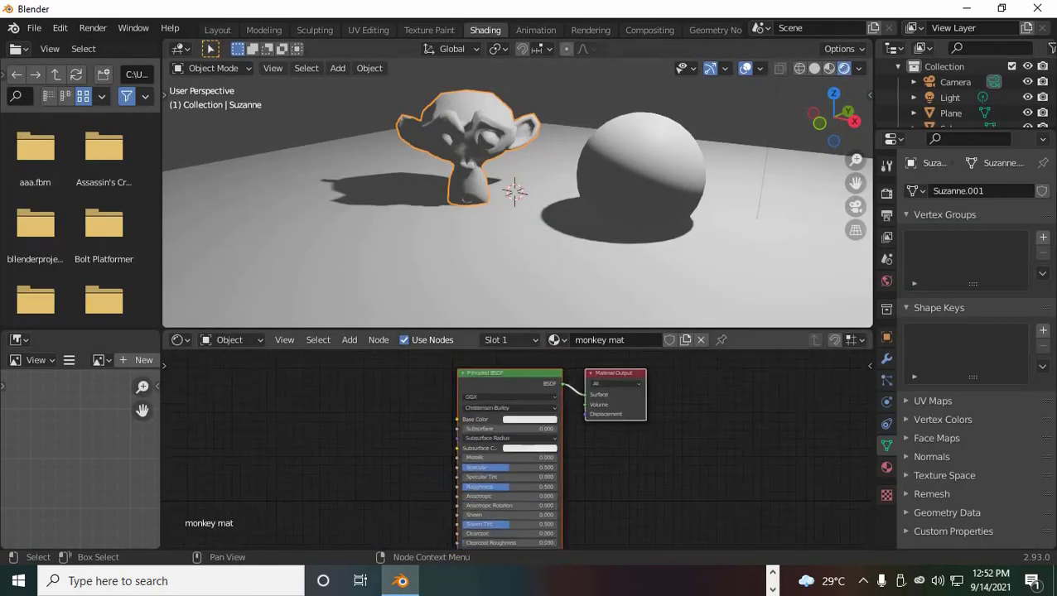
{"action": "scroll", "coordinate": [516, 449], "scroll_direction": "up", "scroll_amount": 2}
{"action": "scroll", "coordinate": [516, 448], "scroll_direction": "up", "scroll_amount": 1}
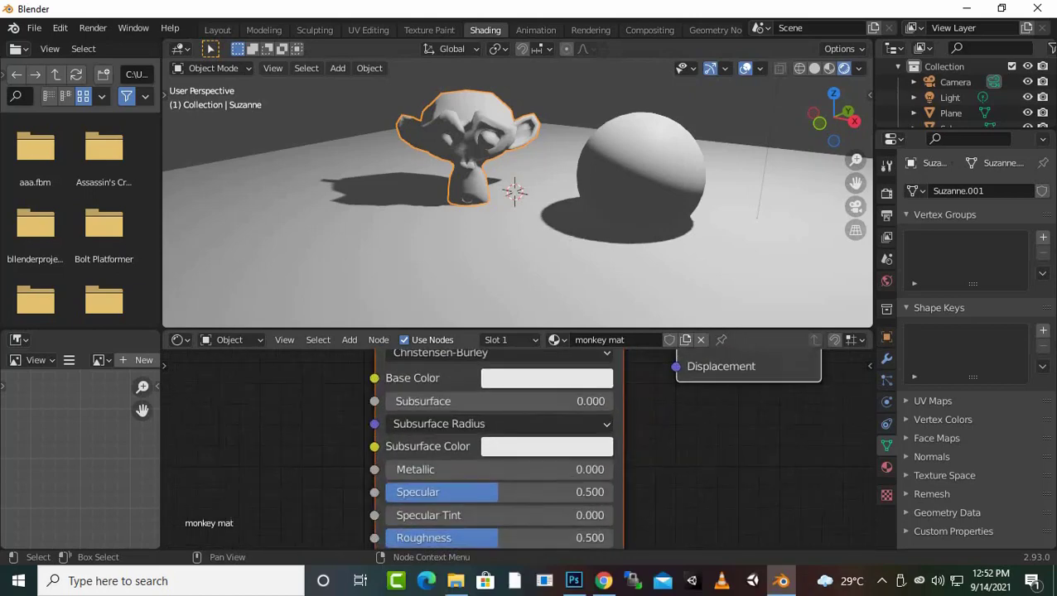
{"action": "middle_click_drag", "start_coordinate": [515, 365], "coordinate": [515, 481]}
{"action": "scroll", "coordinate": [515, 444], "scroll_direction": "up", "scroll_amount": 1}
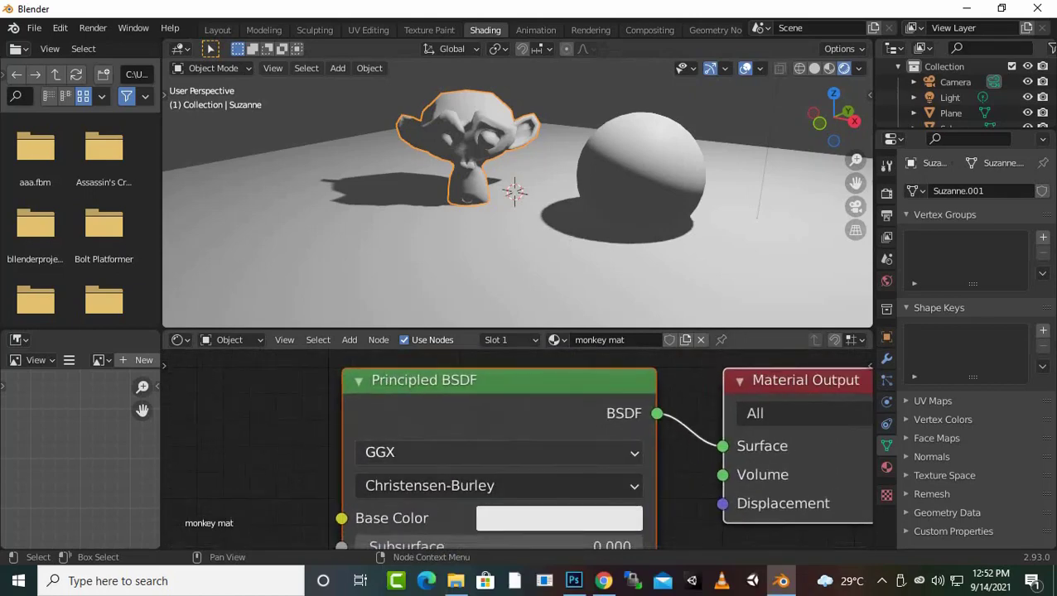
{"action": "left_click", "coordinate": [497, 452]}
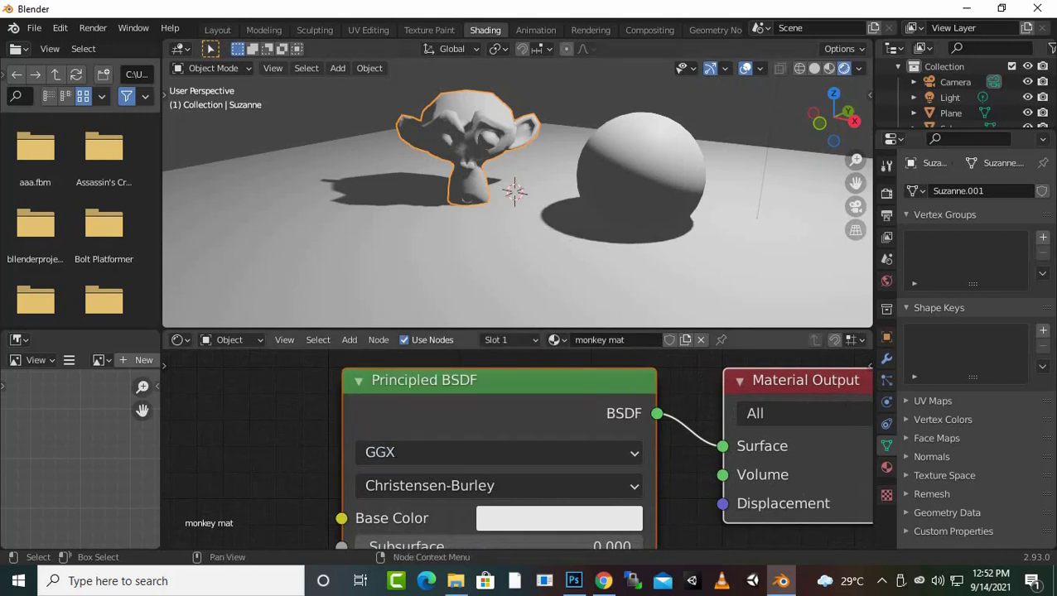
{"action": "left_click", "coordinate": [497, 485]}
{"action": "scroll", "coordinate": [517, 452], "scroll_direction": "down", "scroll_amount": 1}
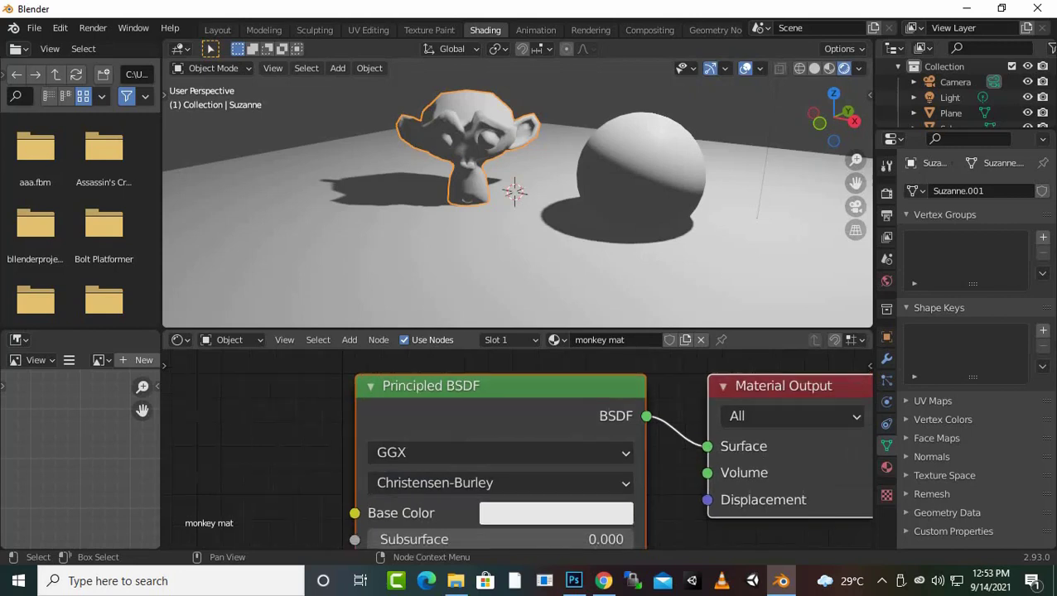
{"action": "left_click", "coordinate": [556, 513]}
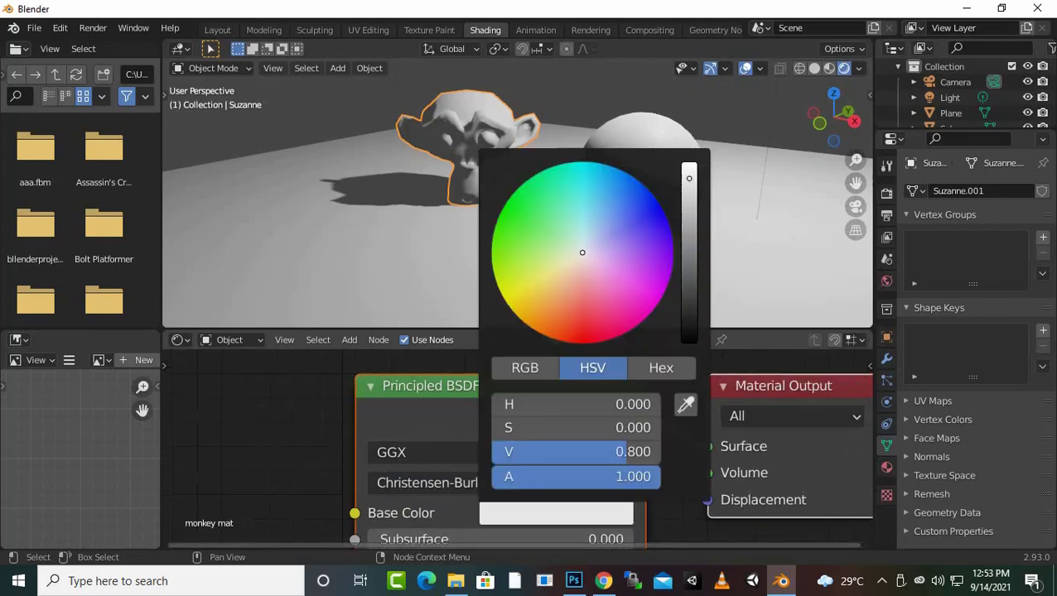
{"action": "mouse_move", "coordinate": [583, 252]}
{"action": "left_mouse_down"}
{"action": "mouse_move", "coordinate": [602, 257]}
{"action": "mouse_move", "coordinate": [505, 206]}
{"action": "mouse_move", "coordinate": [589, 163]}
{"action": "mouse_move", "coordinate": [653, 219]}
{"action": "mouse_move", "coordinate": [620, 324]}
{"action": "mouse_move", "coordinate": [604, 338]}
{"action": "mouse_move", "coordinate": [623, 329]}
{"action": "mouse_move", "coordinate": [606, 340]}
{"action": "left_mouse_up"}
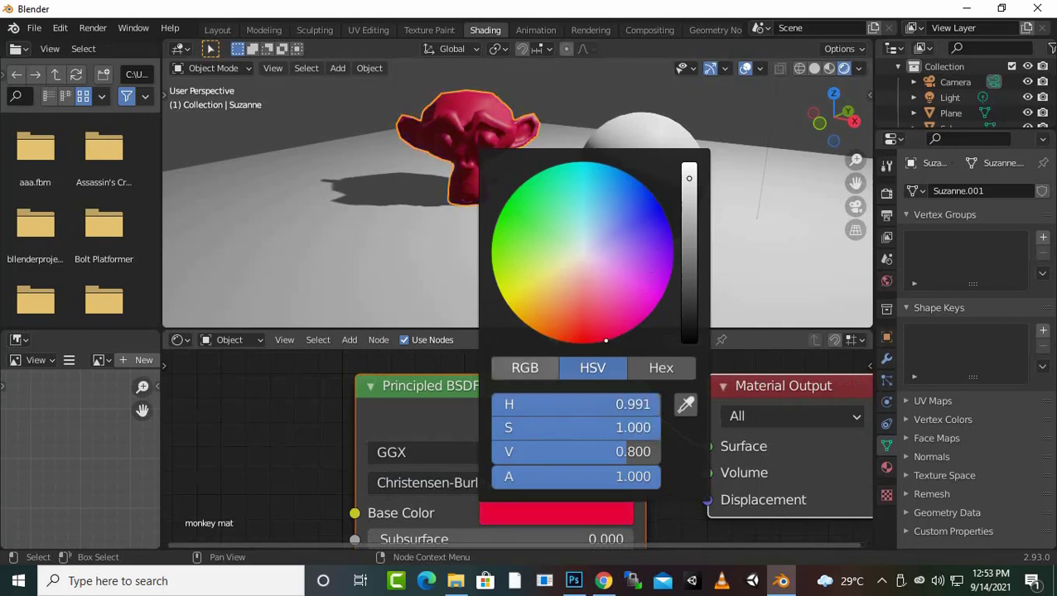
{"action": "left_click", "coordinate": [524, 367]}
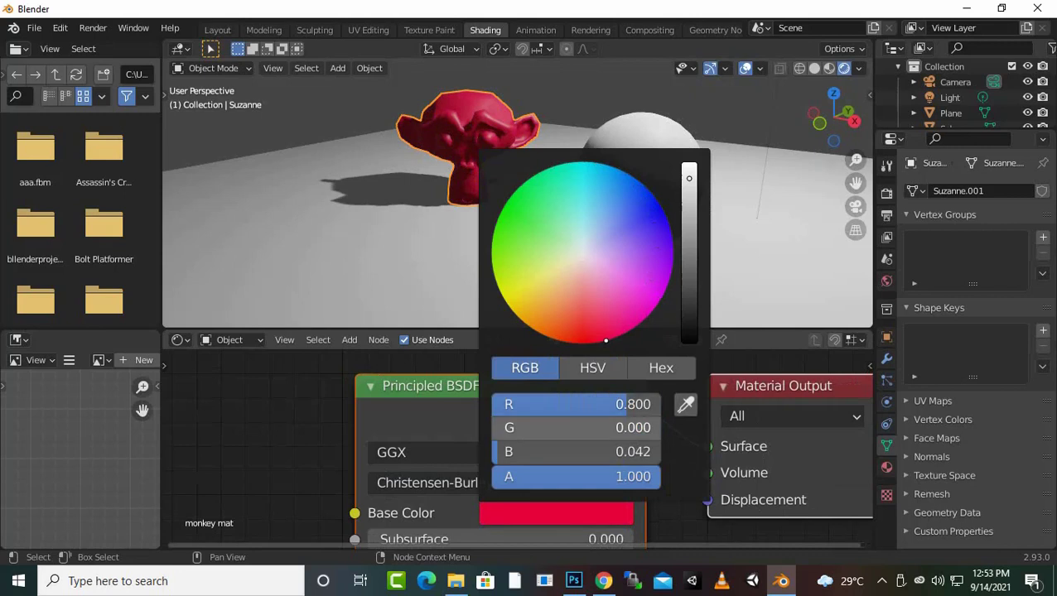
{"action": "left_click_drag", "start_coordinate": [497, 427], "coordinate": [570, 427]}
{"action": "left_click_drag", "start_coordinate": [505, 451], "coordinate": [575, 451]}
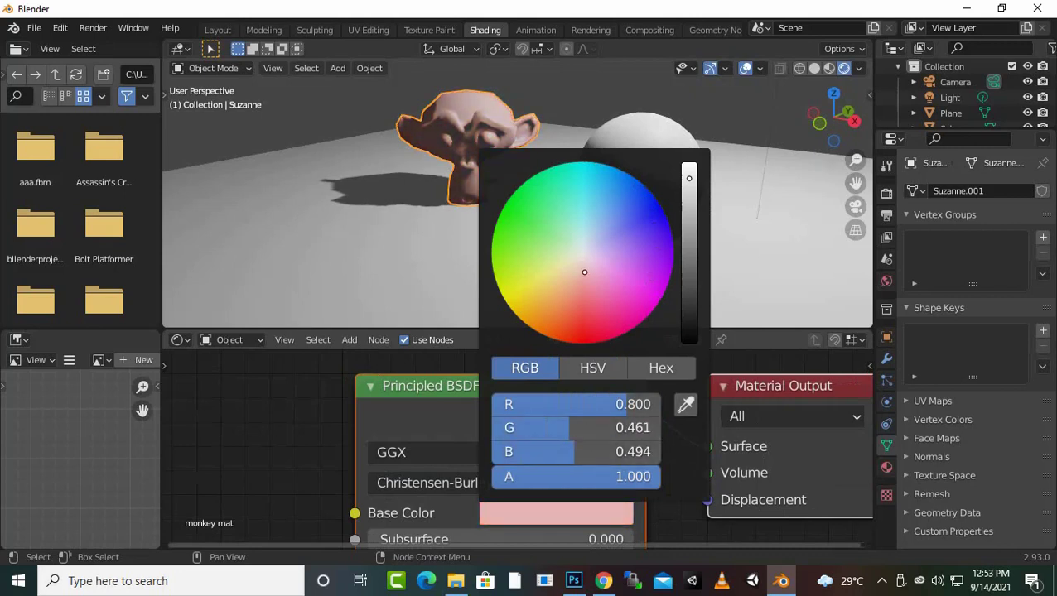
{"action": "mouse_move", "coordinate": [626, 404]}
{"action": "left_mouse_down"}
{"action": "mouse_move", "coordinate": [578, 405]}
{"action": "mouse_move", "coordinate": [606, 404]}
{"action": "mouse_move", "coordinate": [593, 404]}
{"action": "left_mouse_up"}
{"action": "left_click", "coordinate": [592, 367]}
{"action": "mouse_move", "coordinate": [545, 428]}
{"action": "left_mouse_down"}
{"action": "mouse_move", "coordinate": [640, 428]}
{"action": "mouse_move", "coordinate": [638, 452]}
{"action": "left_mouse_up"}
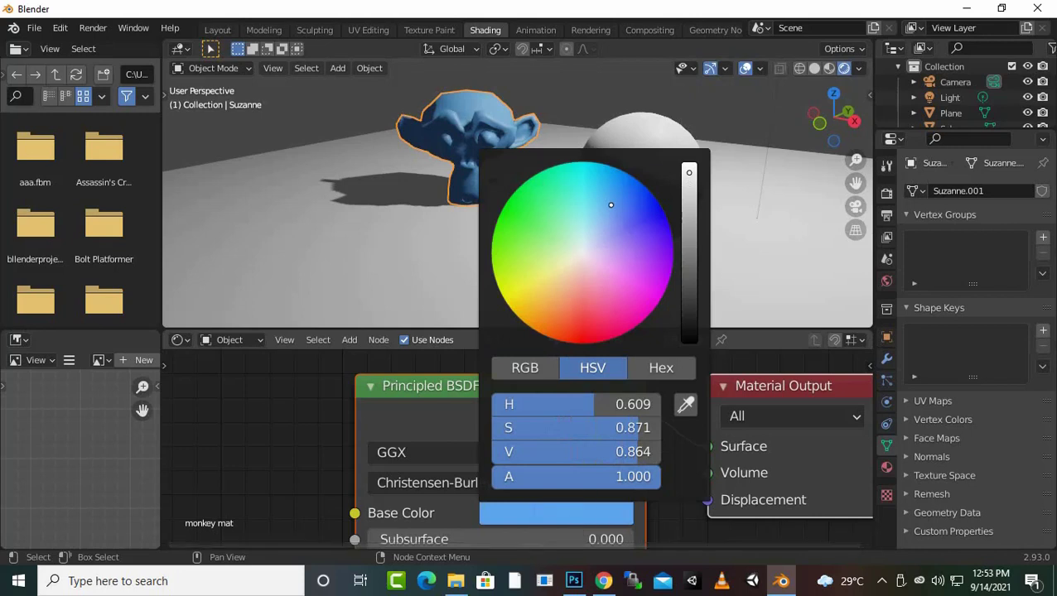
{"action": "left_click", "coordinate": [661, 368]}
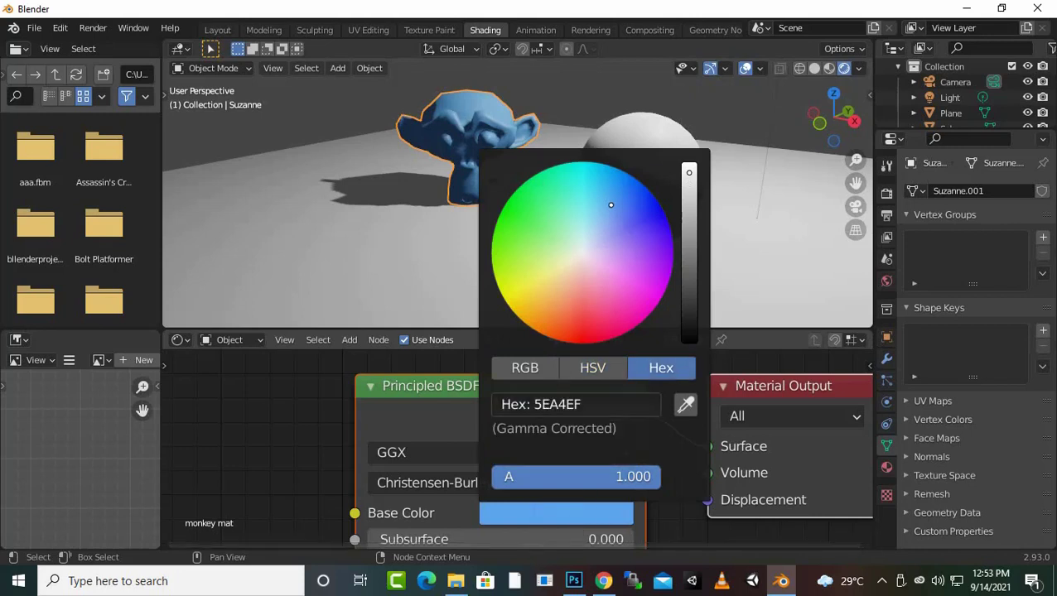
{"action": "left_click", "coordinate": [580, 404]}
{"action": "key", "text": "Home"}
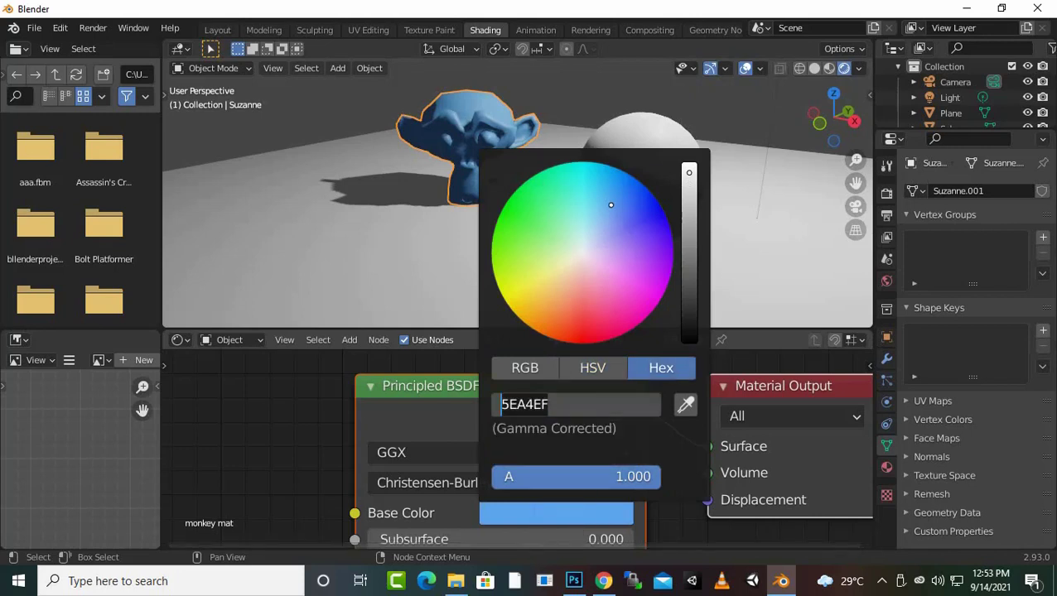
{"action": "key", "text": "Return"}
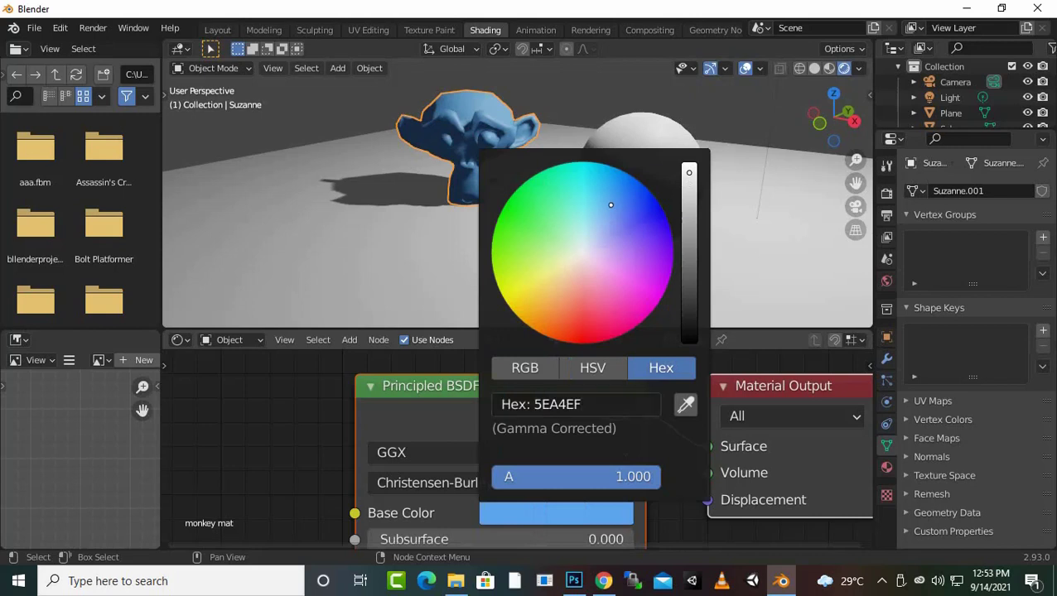
{"action": "left_click_drag", "start_coordinate": [608, 307], "coordinate": [596, 342]}
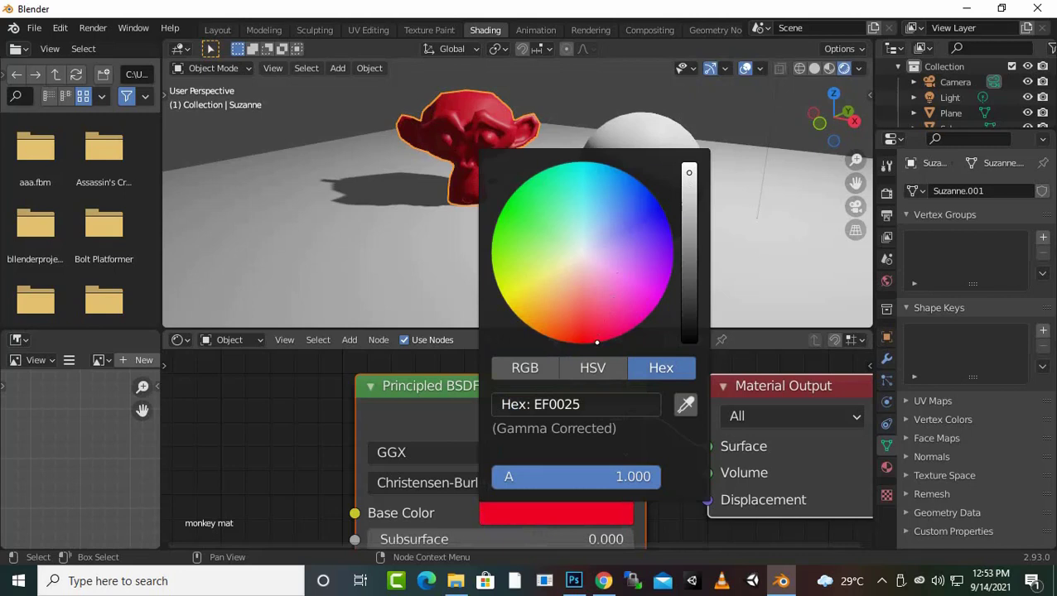
{"action": "left_click", "coordinate": [579, 405]}
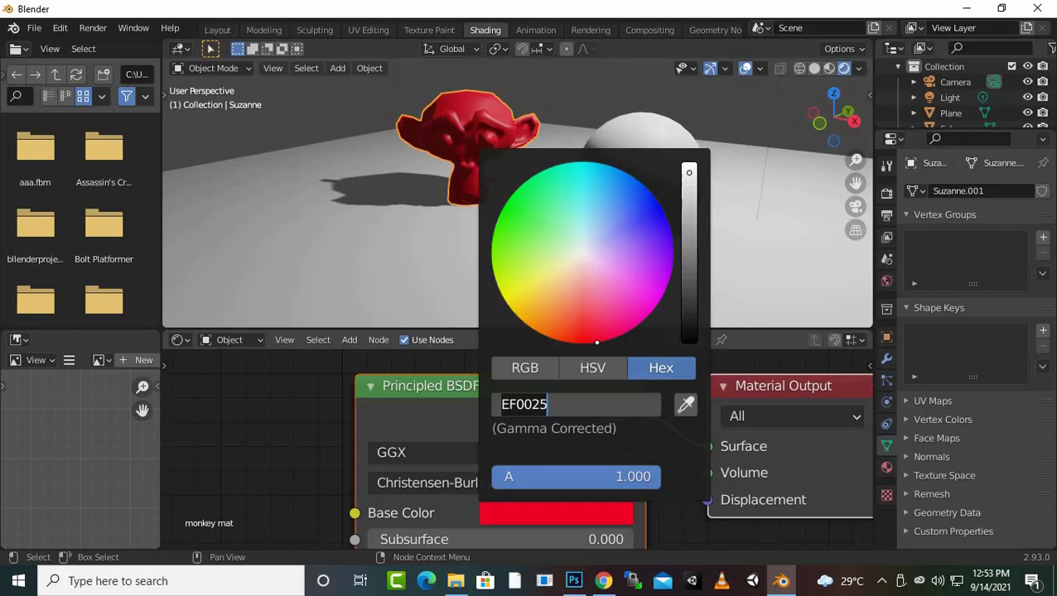
{"action": "key", "text": "Return"}
{"action": "left_click", "coordinate": [685, 404]}
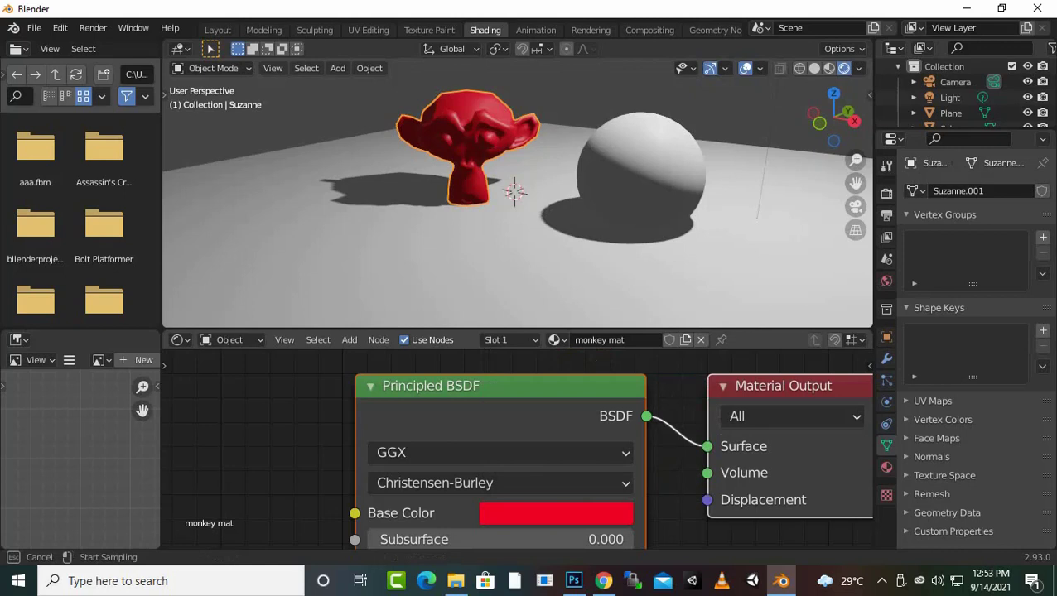
{"action": "left_click", "coordinate": [497, 386]}
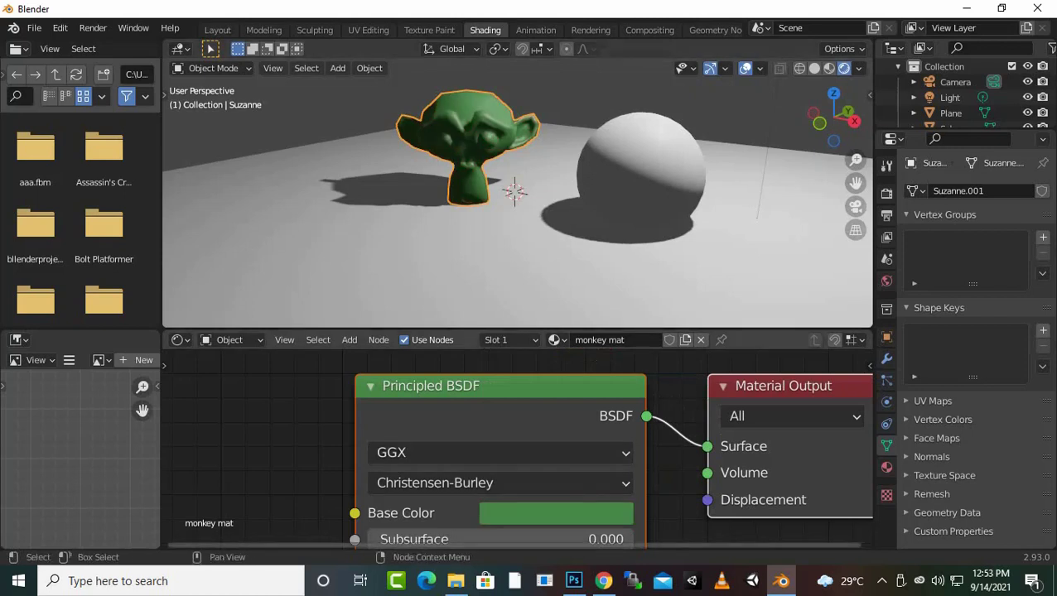
{"action": "left_click", "coordinate": [555, 514]}
{"action": "left_click", "coordinate": [685, 404]}
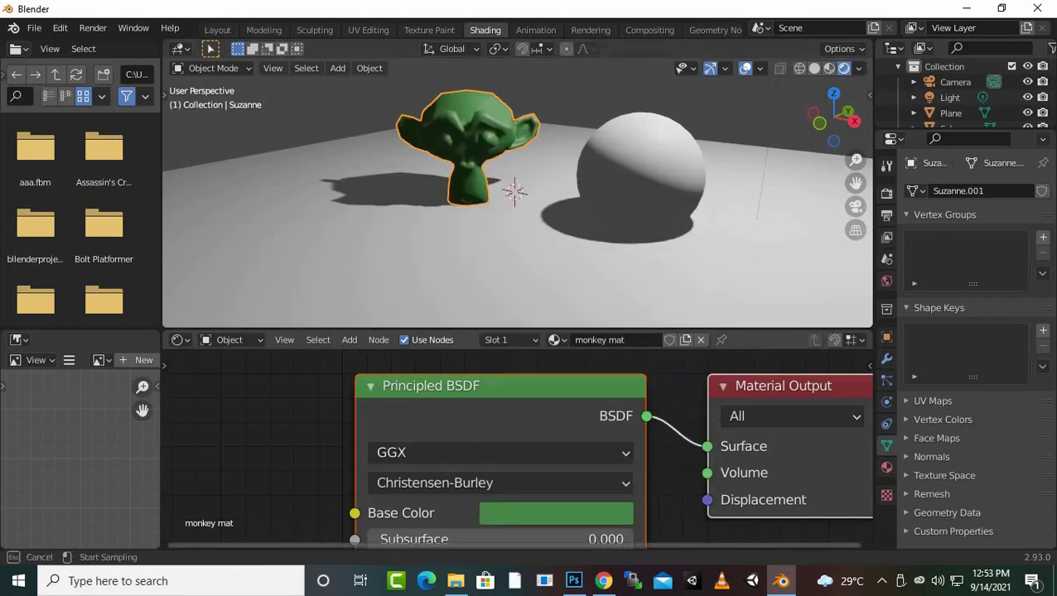
{"action": "left_click", "coordinate": [783, 386]}
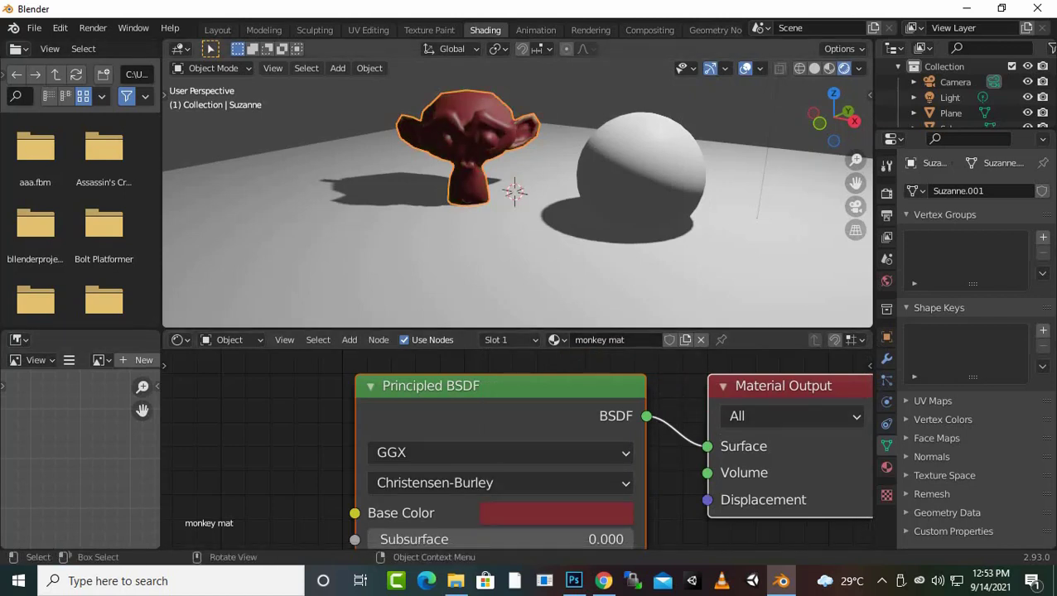
{"action": "left_click", "coordinate": [555, 514]}
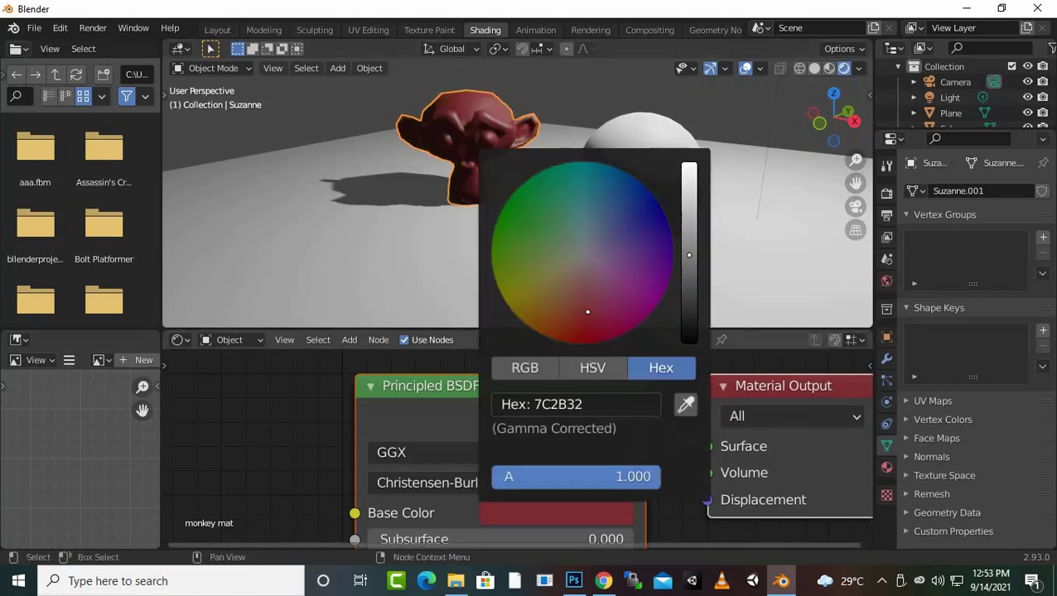
{"action": "key", "text": "BackSpace"}
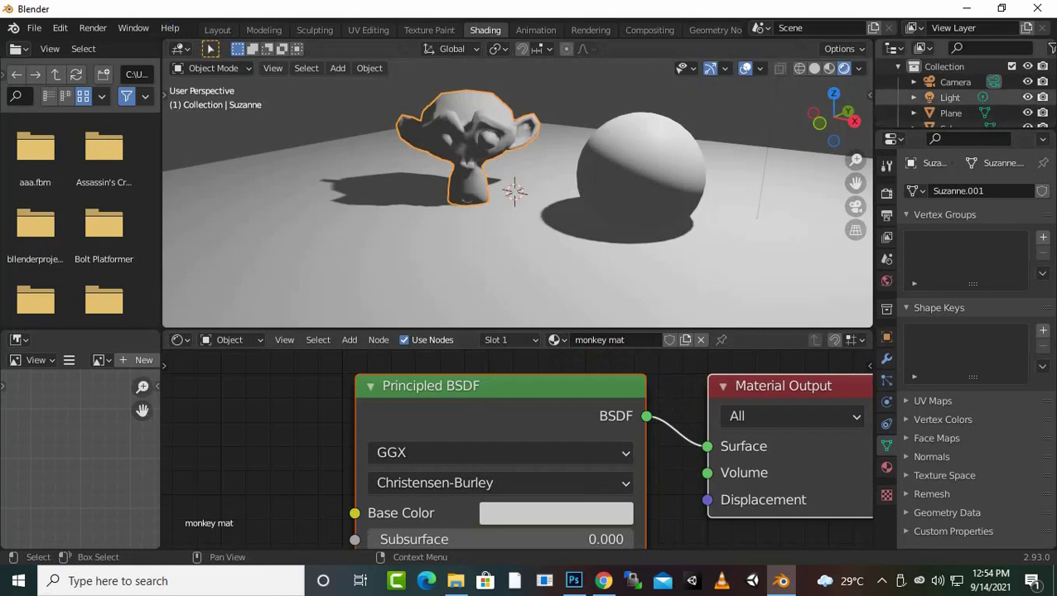
- Set the point light's power to 3000 W
{"action": "left_click", "coordinate": [950, 97]}
{"action": "left_click", "coordinate": [996, 292]}
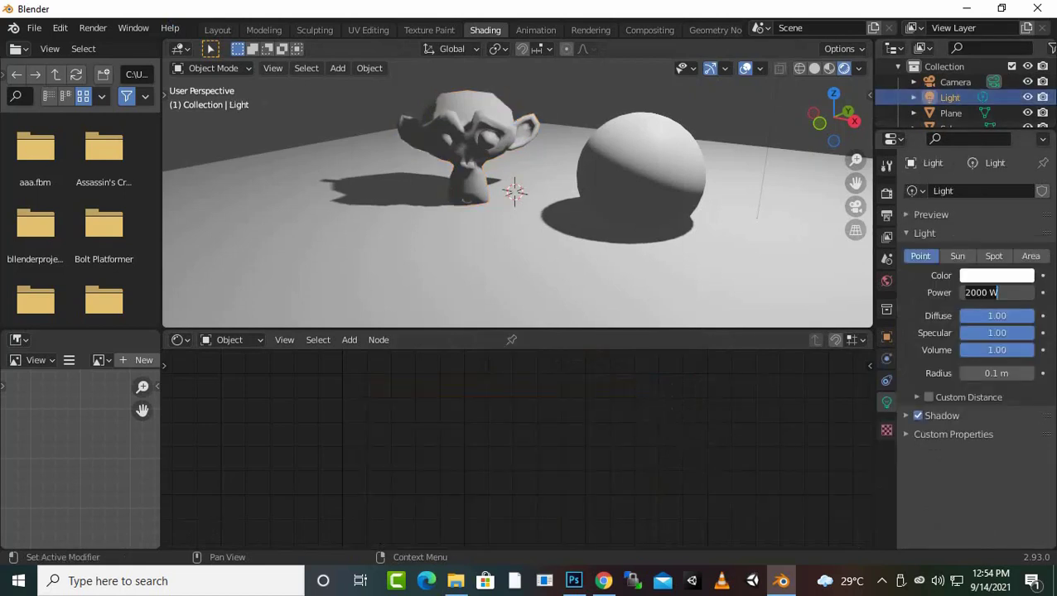
{"action": "key", "text": "BackSpace"}
{"action": "type", "text": "3000"}
{"action": "key", "text": "Return"}
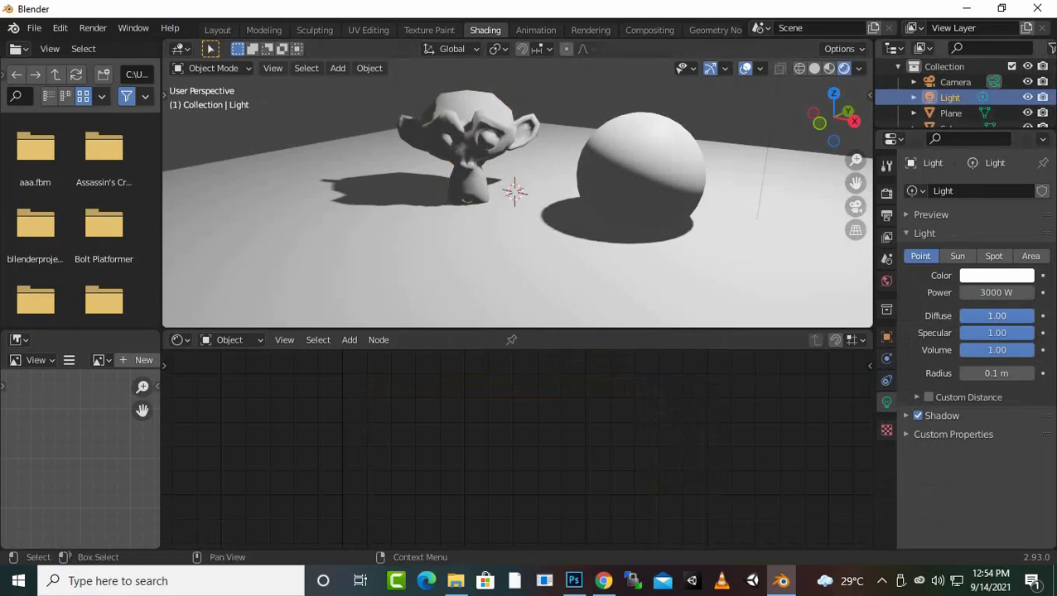
{"action": "scroll", "coordinate": [517, 207], "scroll_direction": "down", "scroll_amount": 2}
{"action": "scroll", "coordinate": [517, 207], "scroll_direction": "down", "scroll_amount": 3}
{"action": "scroll", "coordinate": [516, 207], "scroll_direction": "down", "scroll_amount": 2}
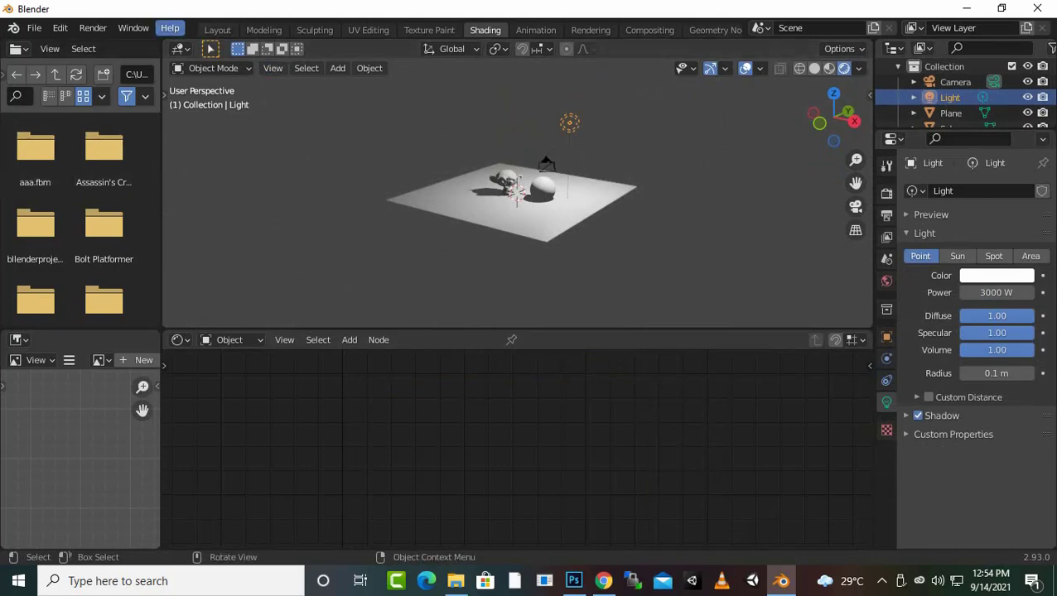
- In Layout, move the light along the Y axis and preview the scene through the camera
{"action": "left_click", "coordinate": [217, 29]}
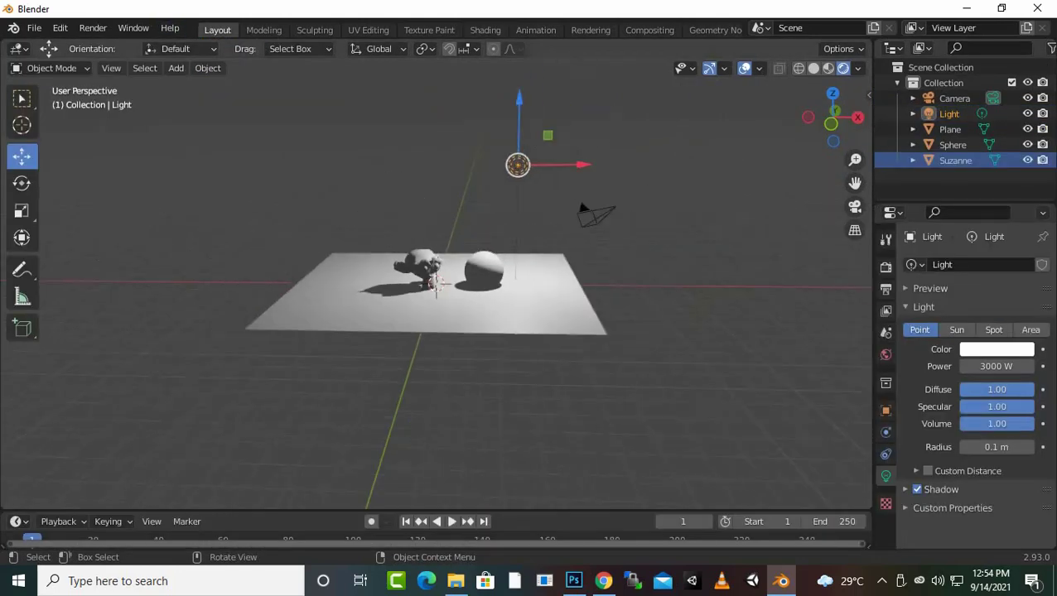
{"action": "middle_click_drag", "start_coordinate": [497, 372], "coordinate": [414, 348]}
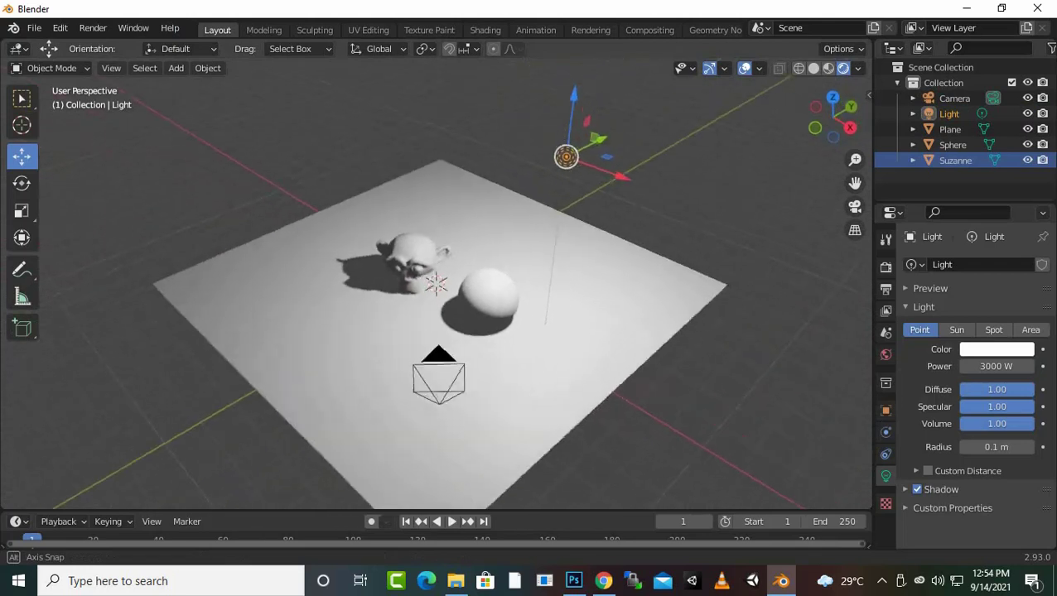
{"action": "left_click_drag", "start_coordinate": [589, 134], "coordinate": [477, 186]}
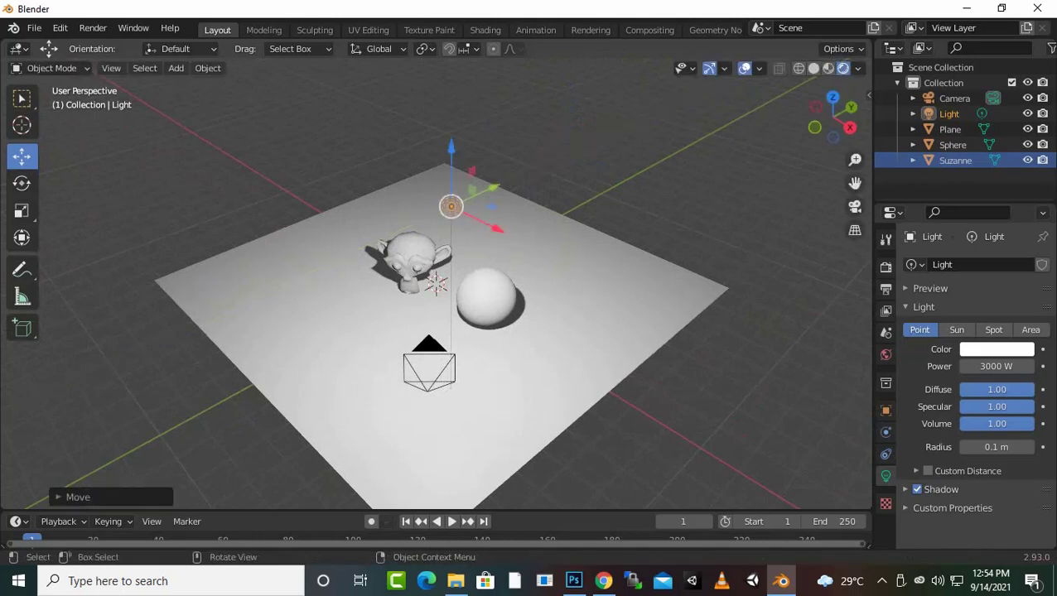
{"action": "left_click", "coordinate": [854, 206]}
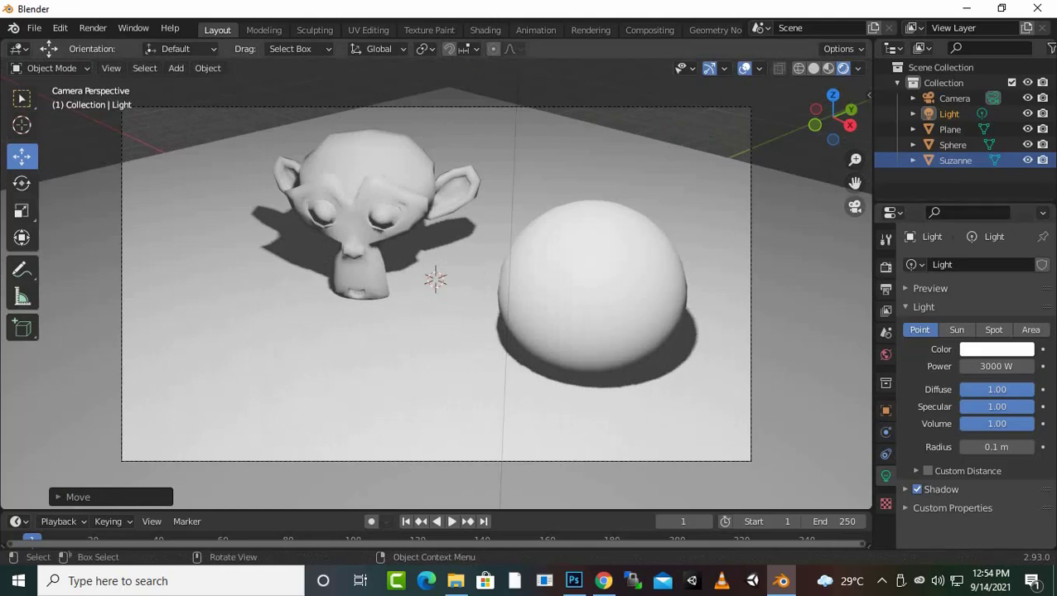
{"action": "left_click", "coordinate": [485, 29]}
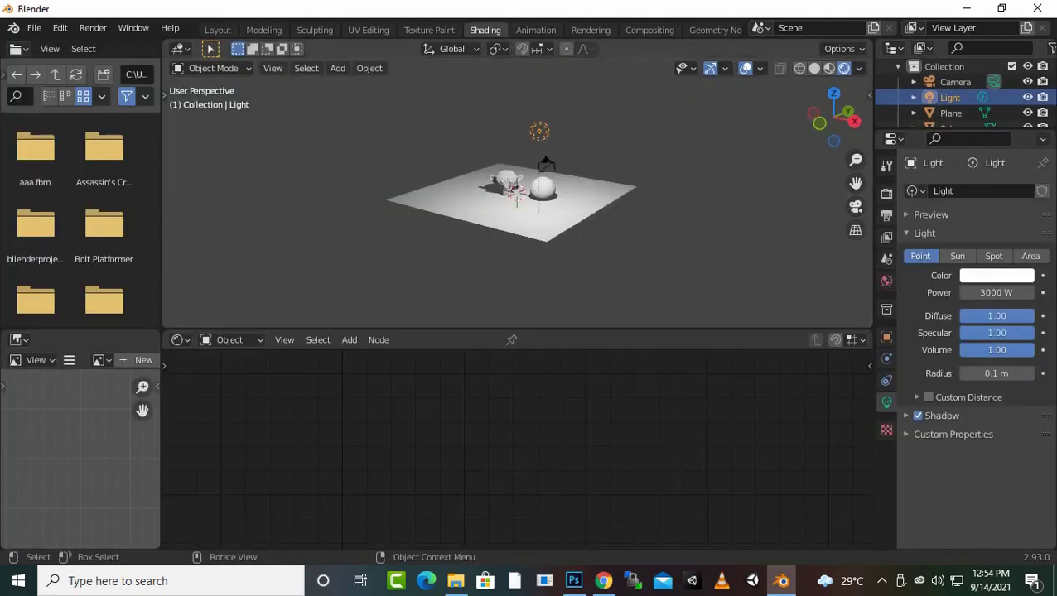
- Lower the point light's power to 2000 W
{"action": "left_click", "coordinate": [996, 292]}
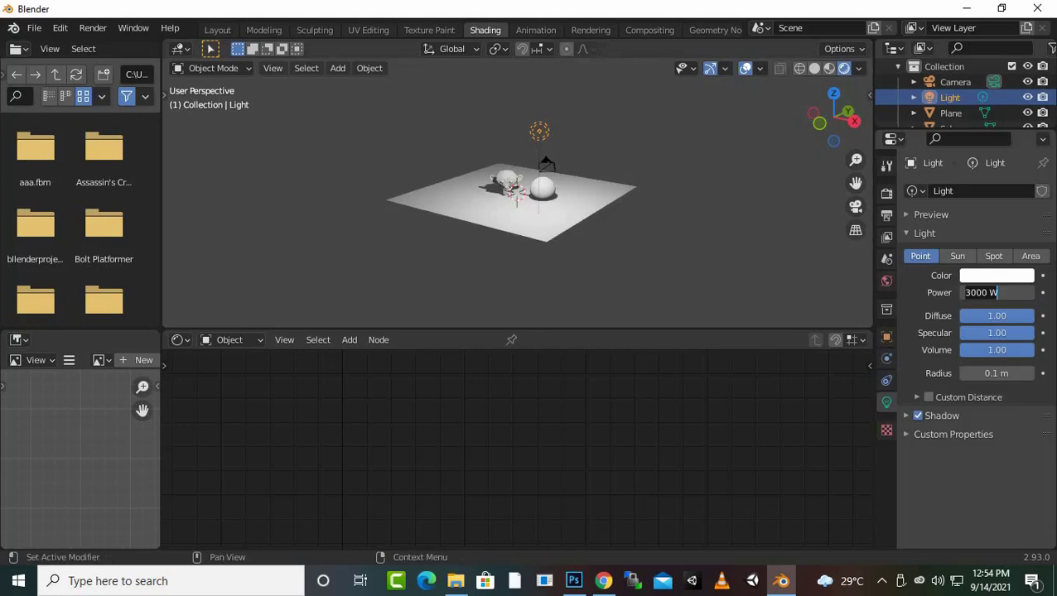
{"action": "type", "text": "2000"}
{"action": "key", "text": "Return"}
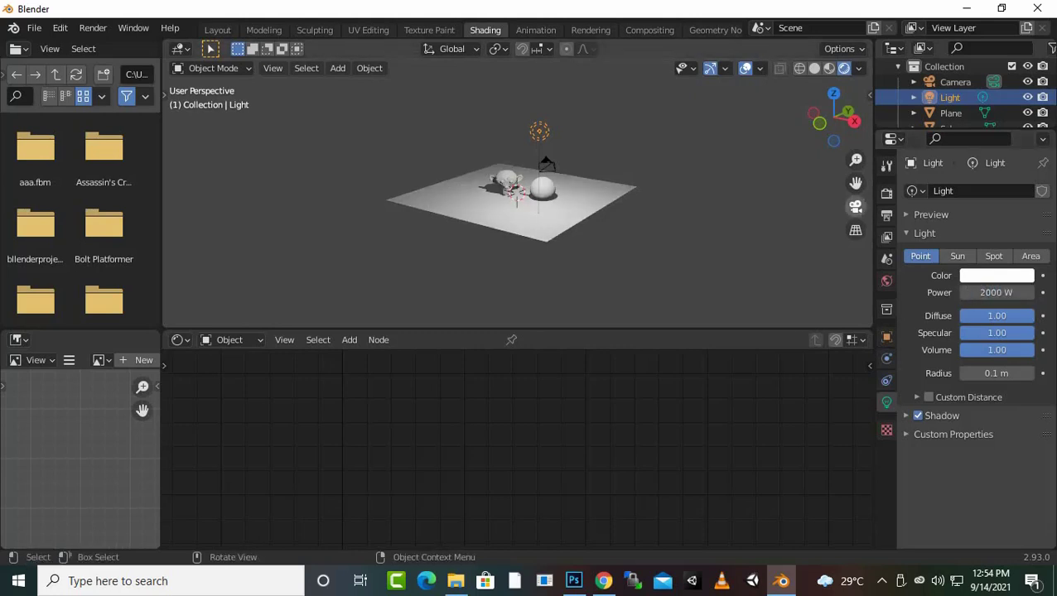
- Check the camera view, return to free perspective, and select Suzanne to show monkey mat
{"action": "left_click", "coordinate": [856, 206]}
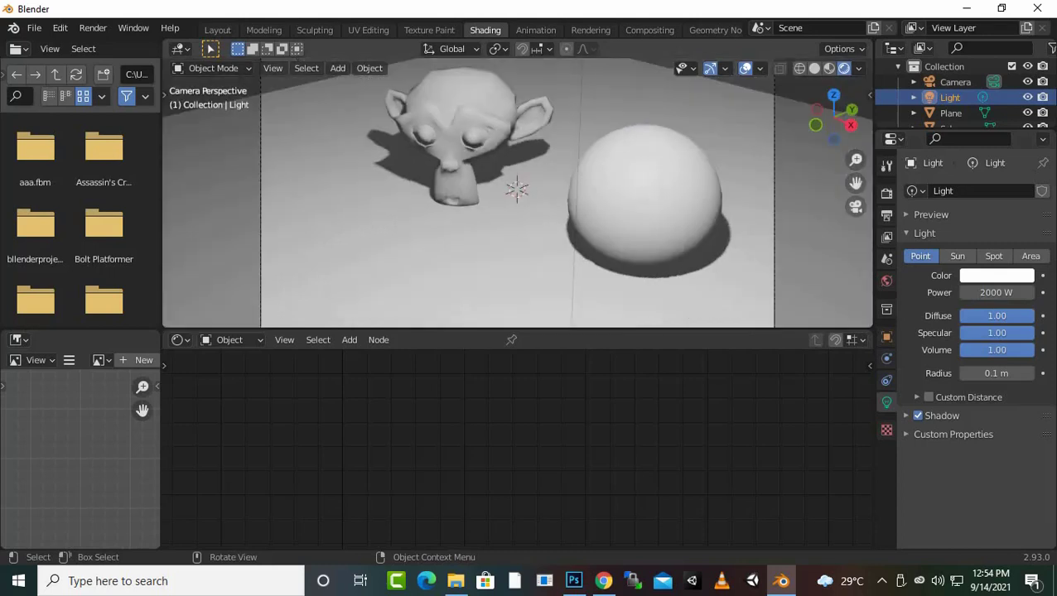
{"action": "scroll", "coordinate": [517, 193], "scroll_direction": "down", "scroll_amount": 1}
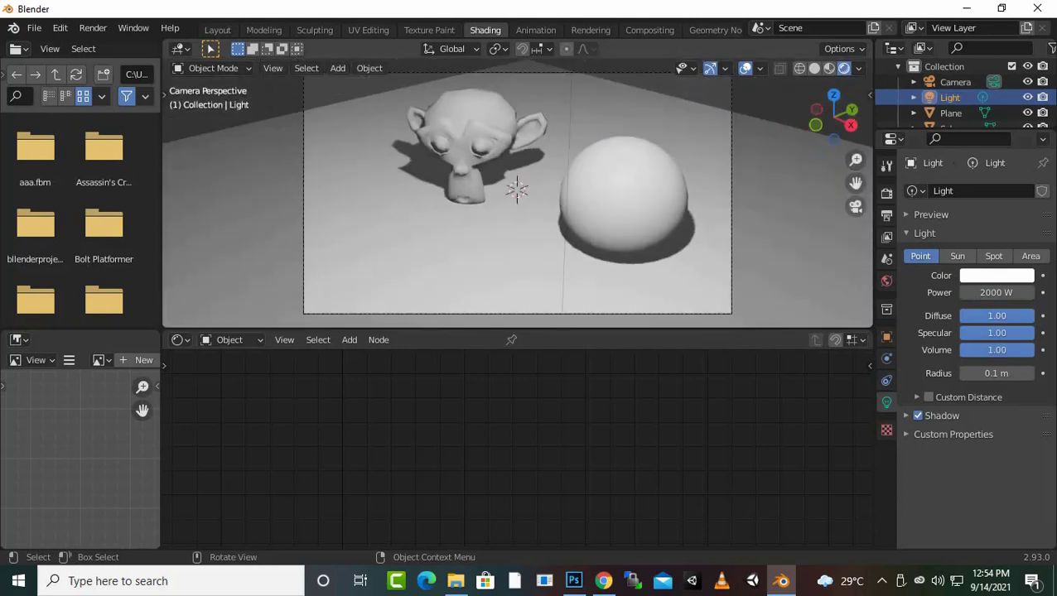
{"action": "key", "text": "KP_0"}
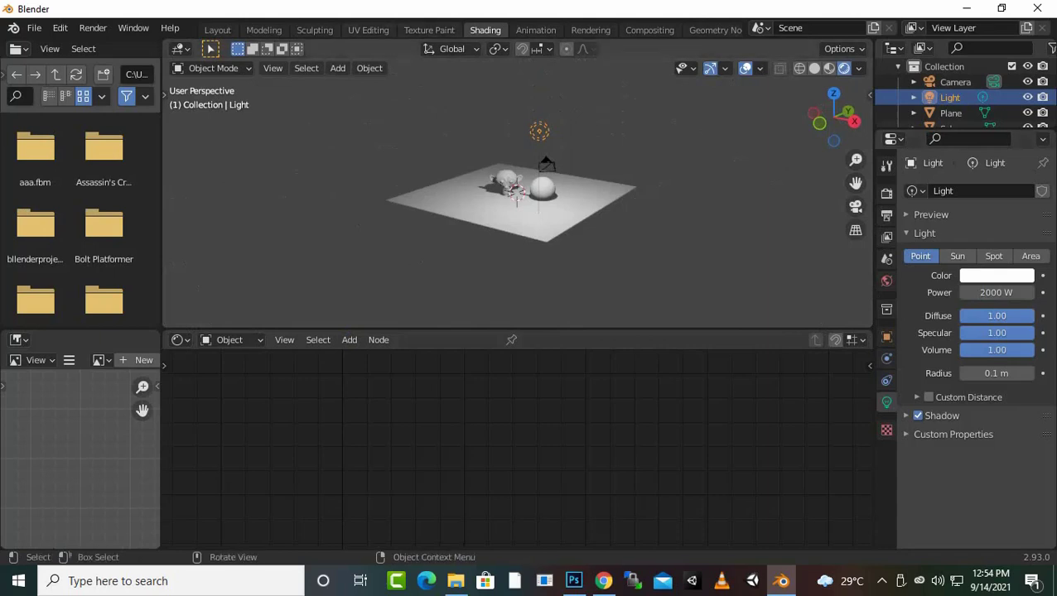
{"action": "left_click", "coordinate": [505, 183]}
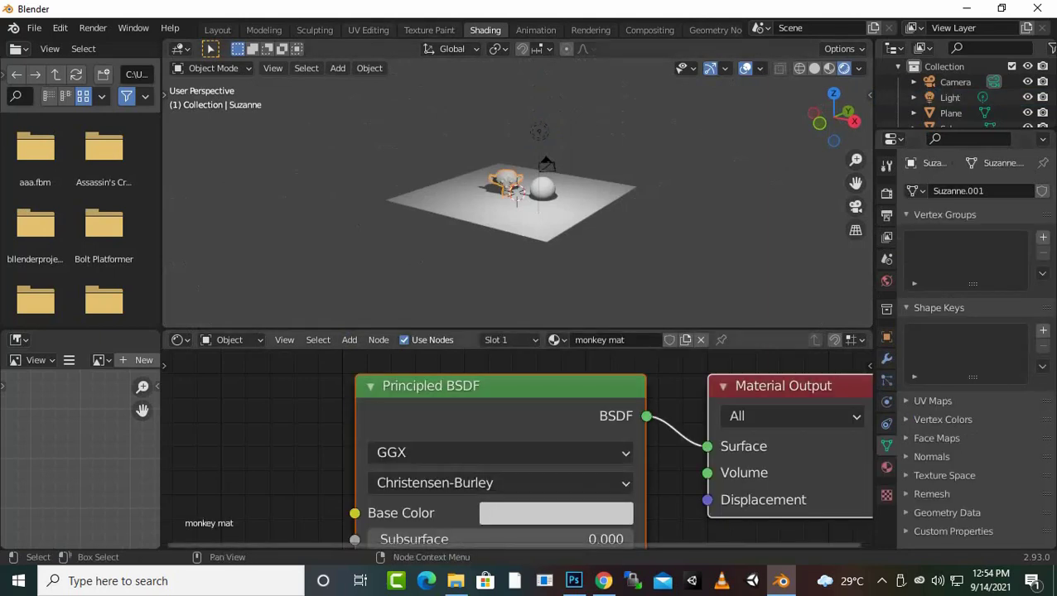
- Set the monkey mat's Principled BSDF base colour to red
{"action": "left_click", "coordinate": [555, 513]}
{"action": "left_click", "coordinate": [609, 335]}
{"action": "scroll", "coordinate": [516, 207], "scroll_direction": "up", "scroll_amount": 4}
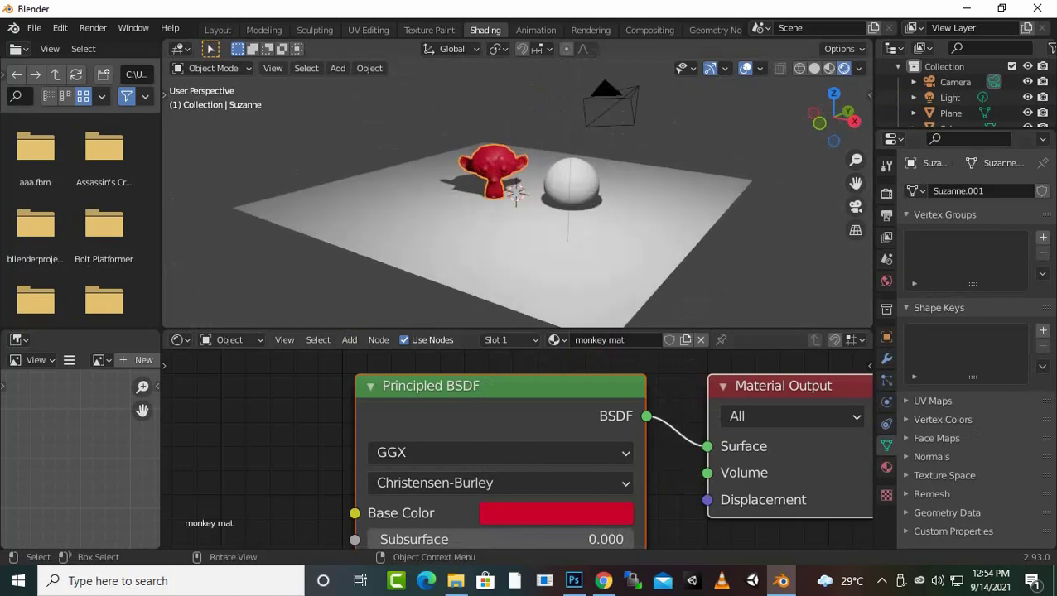
{"action": "scroll", "coordinate": [515, 193], "scroll_direction": "up", "scroll_amount": 4}
{"action": "scroll", "coordinate": [513, 192], "scroll_direction": "up", "scroll_amount": 3}
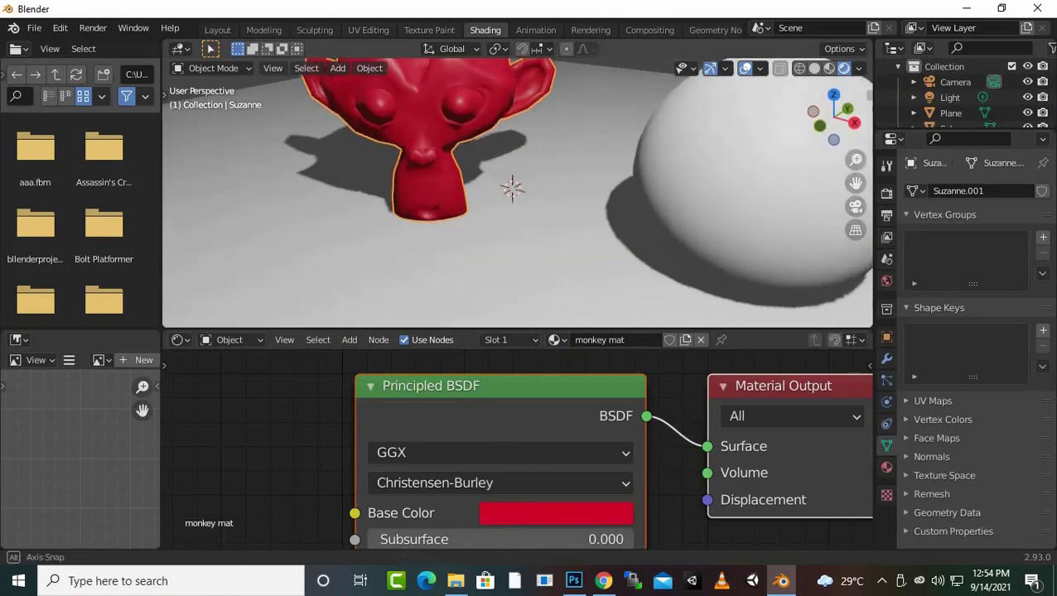
{"action": "scroll", "coordinate": [514, 193], "scroll_direction": "down", "scroll_amount": 2}
{"action": "scroll", "coordinate": [514, 192], "scroll_direction": "down", "scroll_amount": 2}
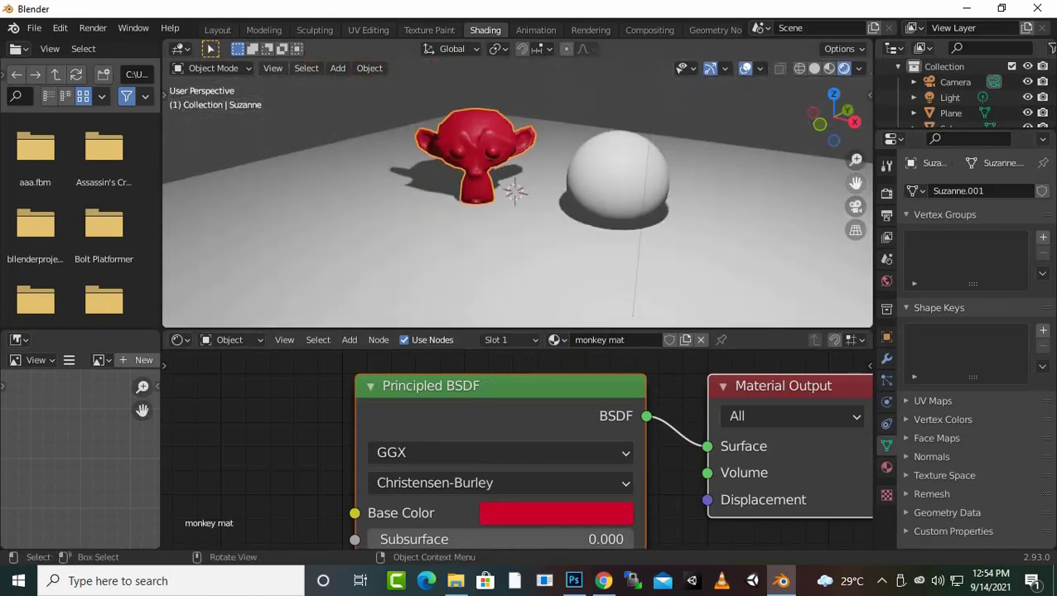
{"action": "scroll", "coordinate": [513, 192], "scroll_direction": "down", "scroll_amount": 1}
{"action": "scroll", "coordinate": [514, 192], "scroll_direction": "down", "scroll_amount": 2}
{"action": "scroll", "coordinate": [513, 192], "scroll_direction": "up", "scroll_amount": 3}
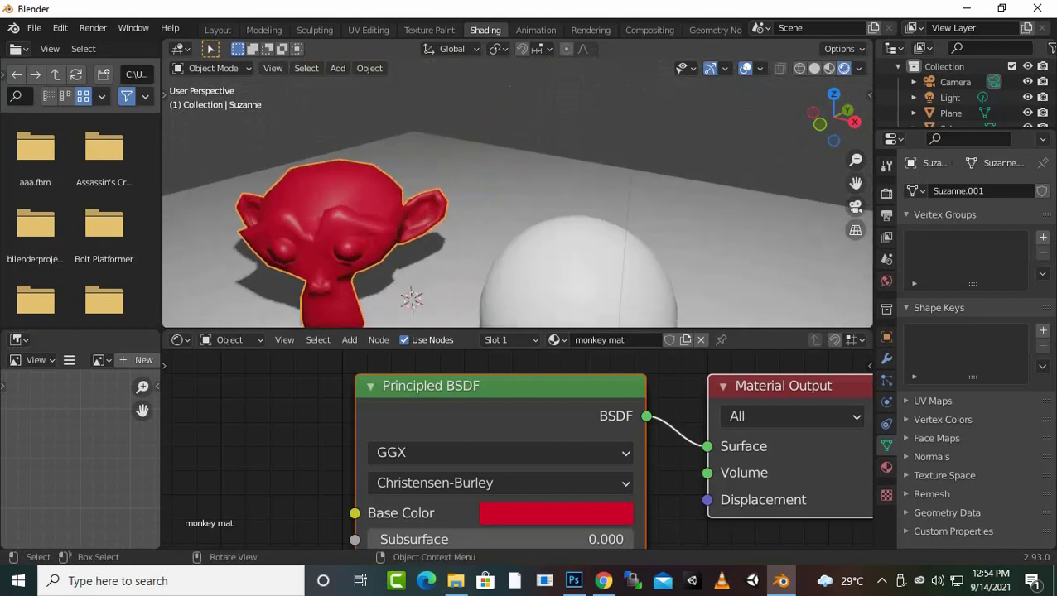
- Reframe the view on the monkey and sphere, then select the sphere
{"action": "middle_click_drag", "start_coordinate": [514, 192], "coordinate": [580, 199]}
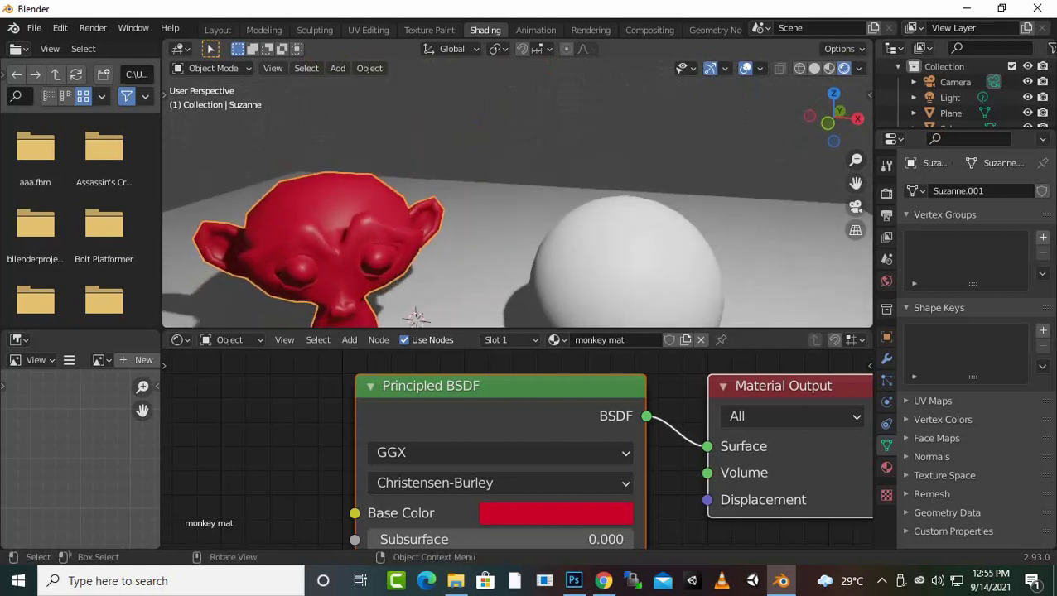
{"action": "left_click_drag", "start_coordinate": [856, 182], "coordinate": [863, 108]}
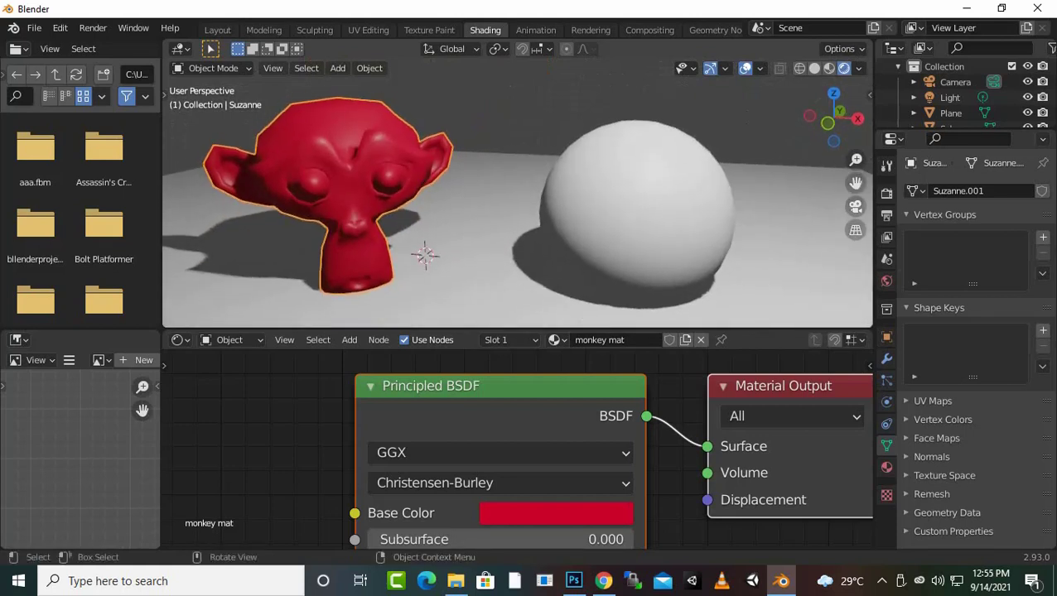
{"action": "left_click", "coordinate": [634, 211]}
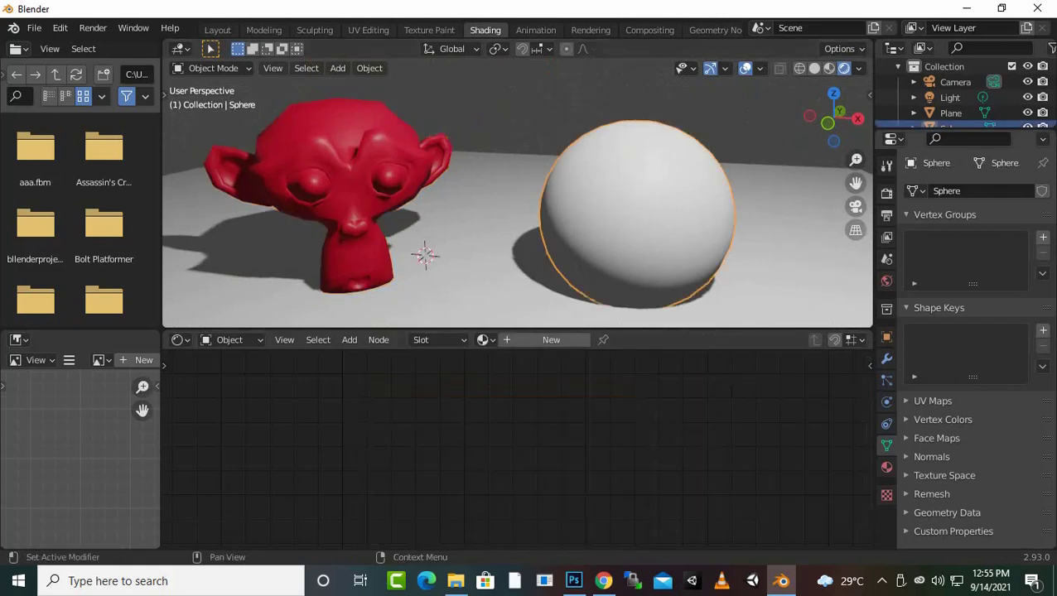
- Give the sphere a new material named 'sphere mat' in Material Properties
{"action": "left_click", "coordinate": [886, 467]}
{"action": "left_click", "coordinate": [975, 256]}
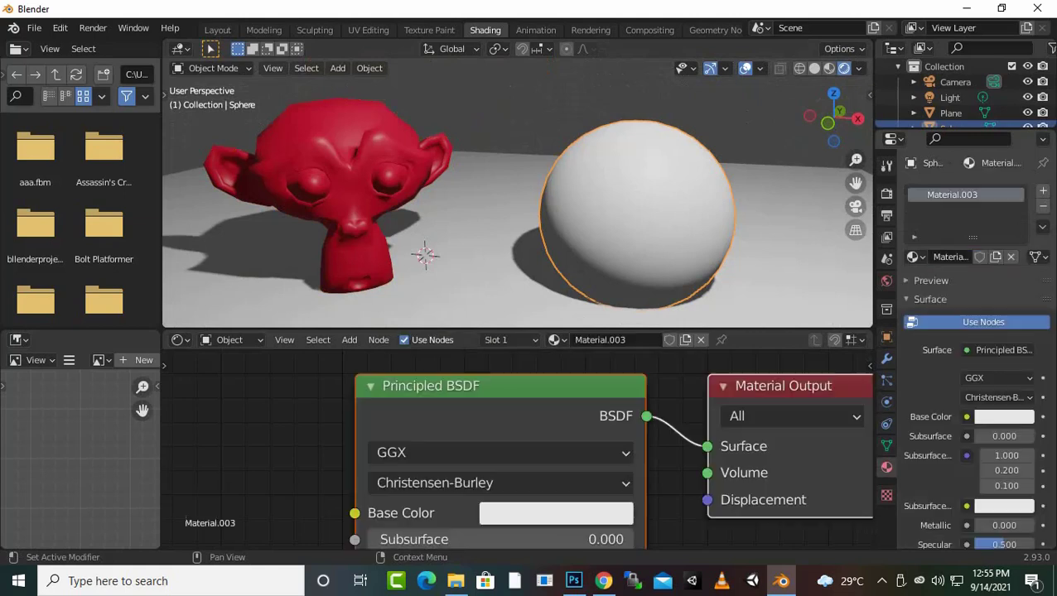
{"action": "double_click", "coordinate": [944, 257]}
{"action": "type", "text": "sph"}
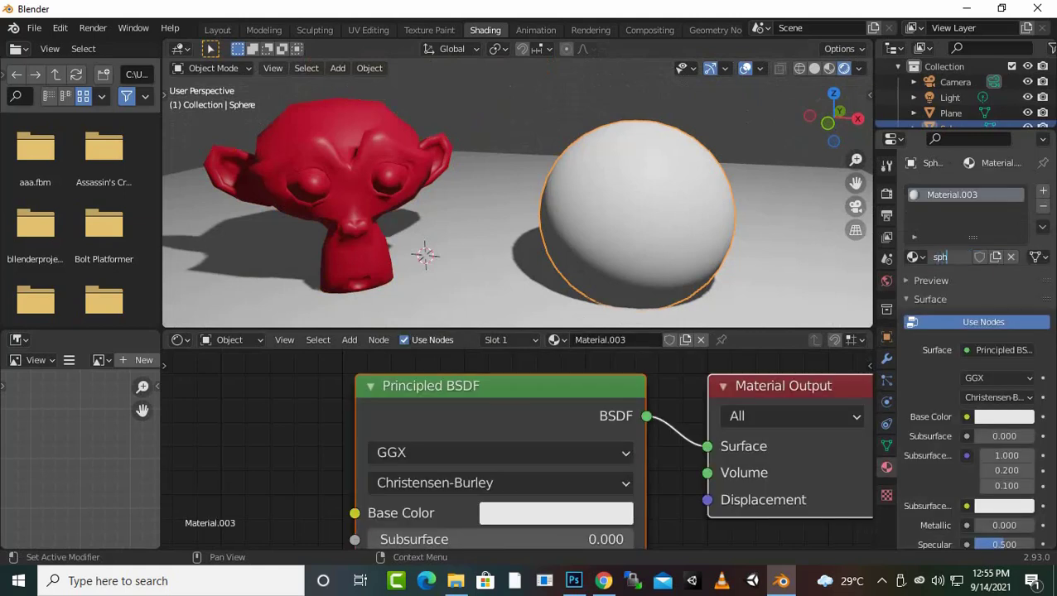
{"action": "type", "text": "ere ma"}
{"action": "type", "text": "t"}
{"action": "key", "text": "Return"}
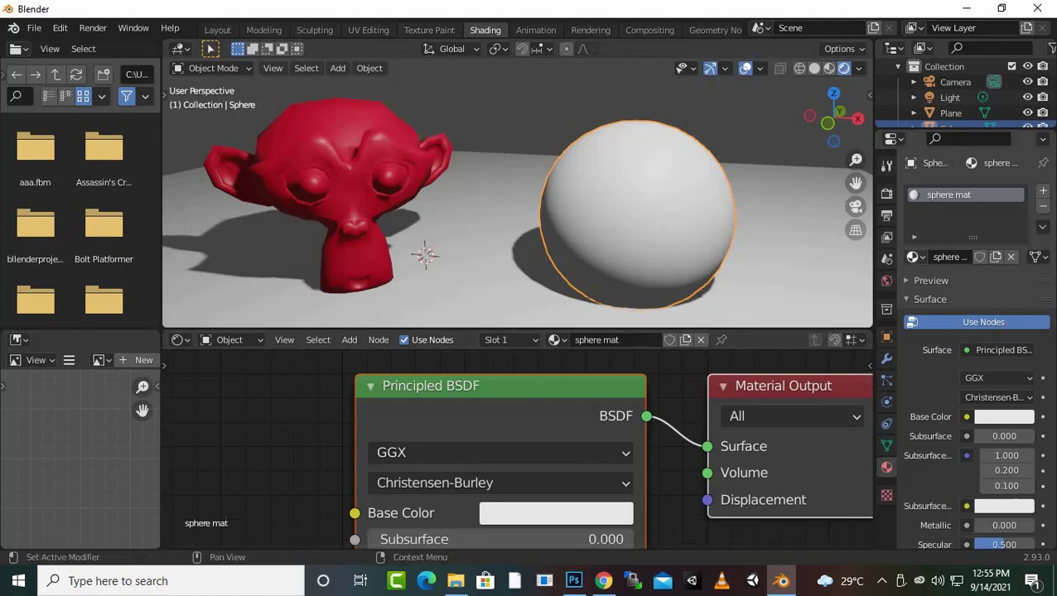
{"action": "left_click", "coordinate": [912, 257]}
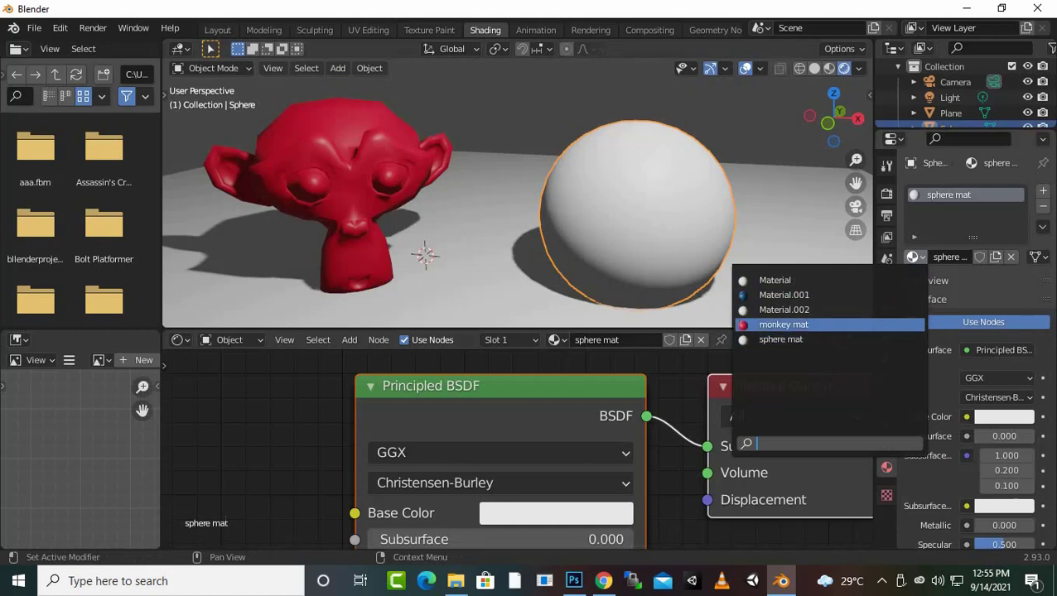
- Assign monkey mat to the sphere, then switch it to Material.001
{"action": "left_click", "coordinate": [783, 324]}
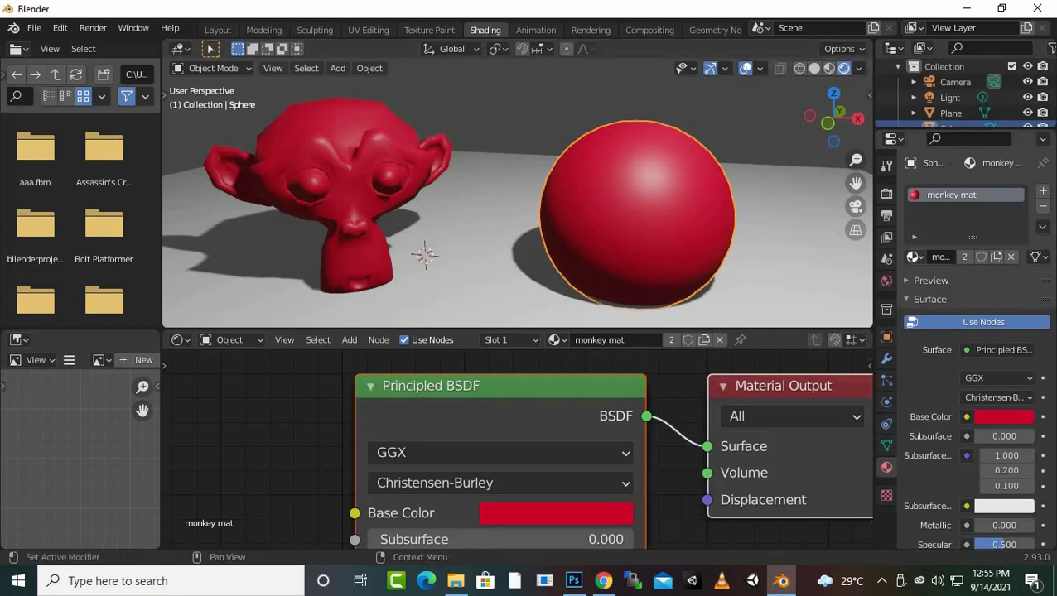
{"action": "left_click", "coordinate": [914, 256]}
{"action": "key", "text": "Up"}
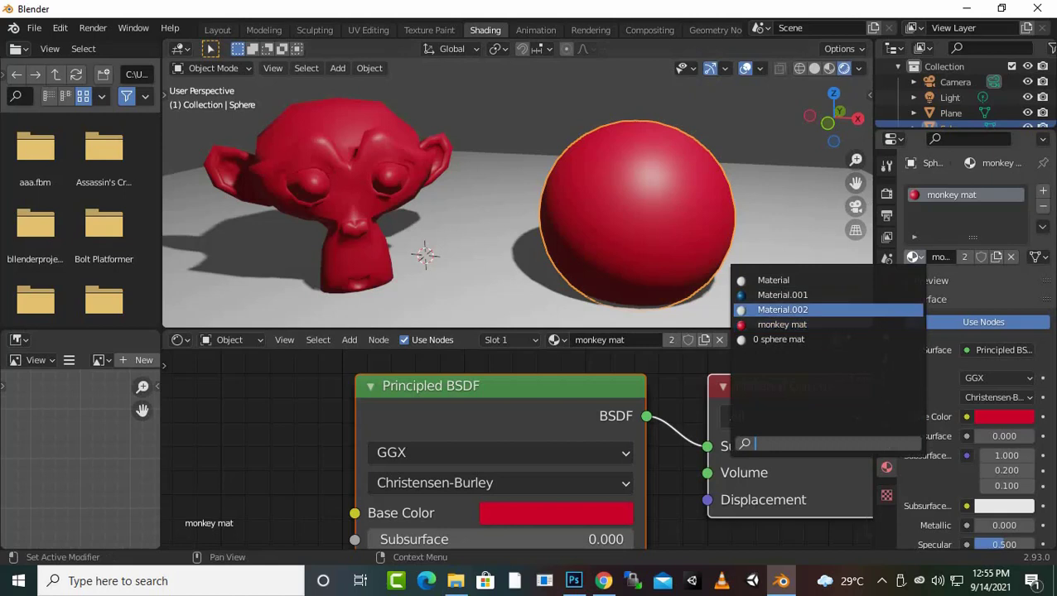
{"action": "key", "text": "Up"}
{"action": "key", "text": "Return"}
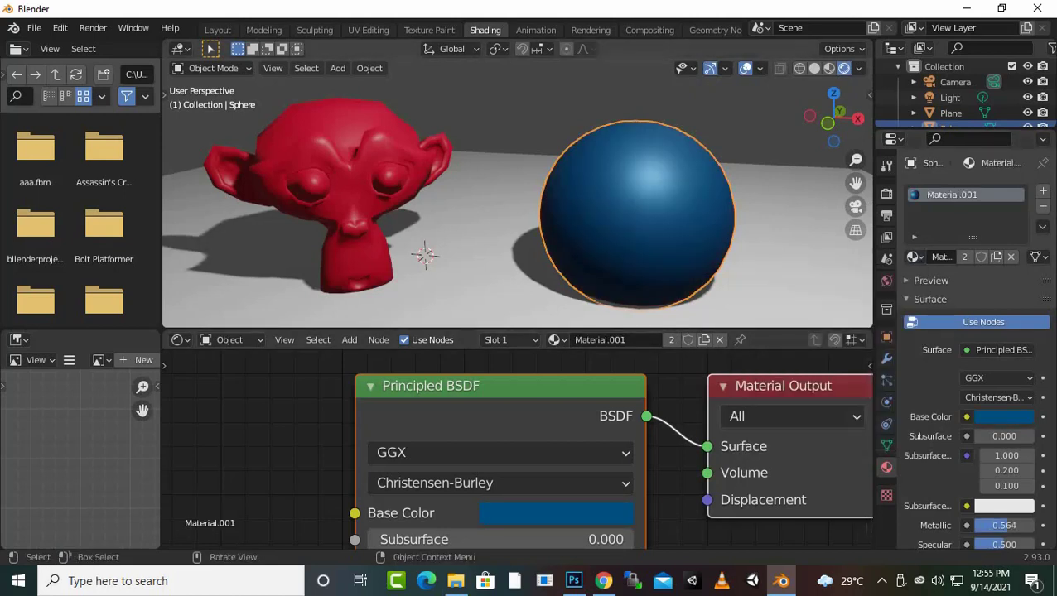
- Shift the sphere's blue base colour toward a lighter teal
{"action": "middle_click_drag", "start_coordinate": [497, 207], "coordinate": [430, 195]}
{"action": "left_click", "coordinate": [556, 513]}
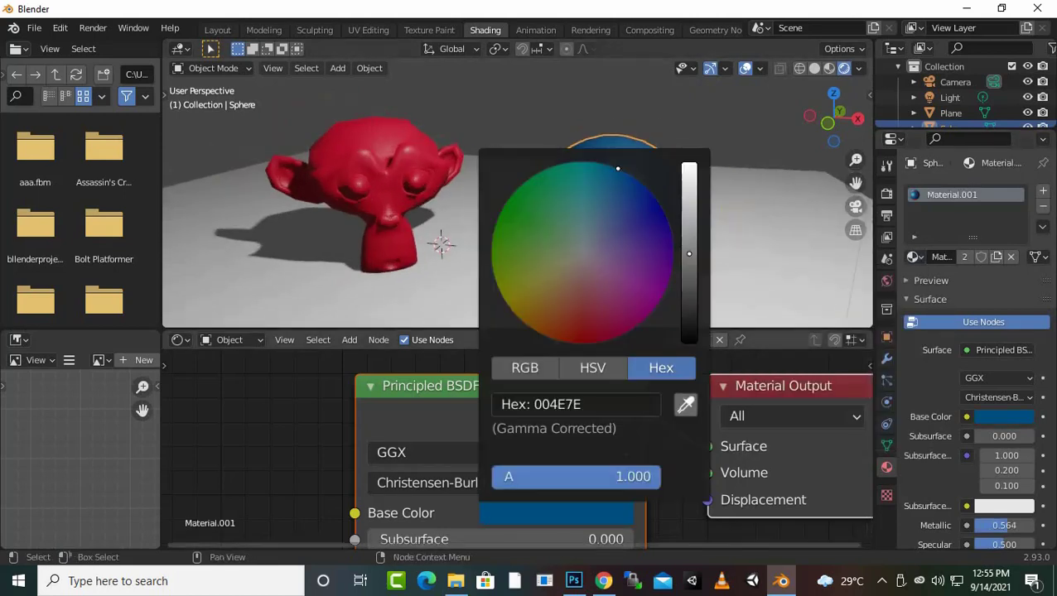
{"action": "left_click_drag", "start_coordinate": [617, 168], "coordinate": [599, 170]}
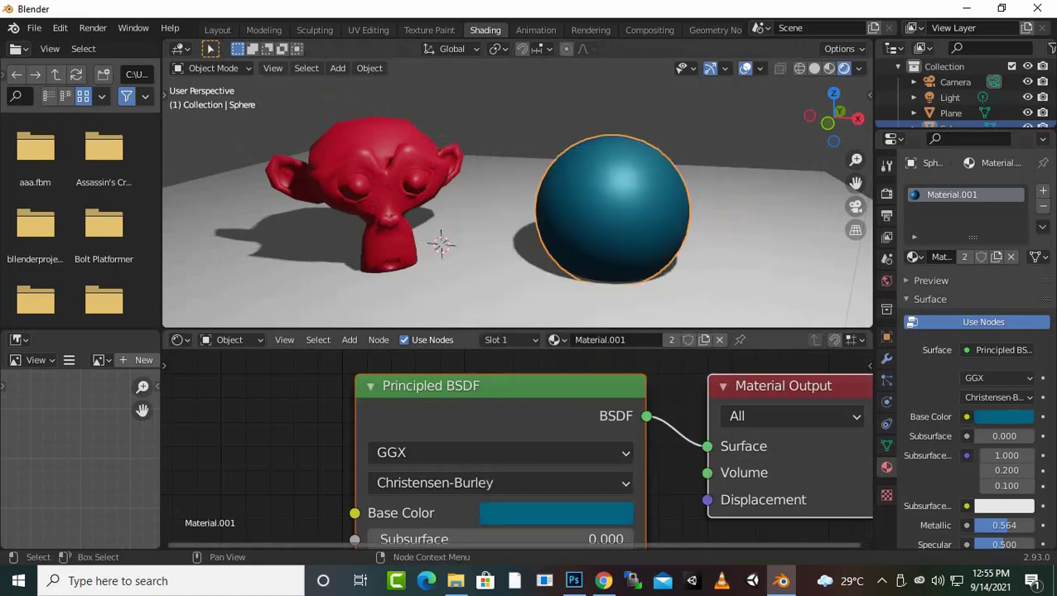
- Select the floor plane, then the sphere, and reposition the sphere with G
{"action": "left_click", "coordinate": [746, 248]}
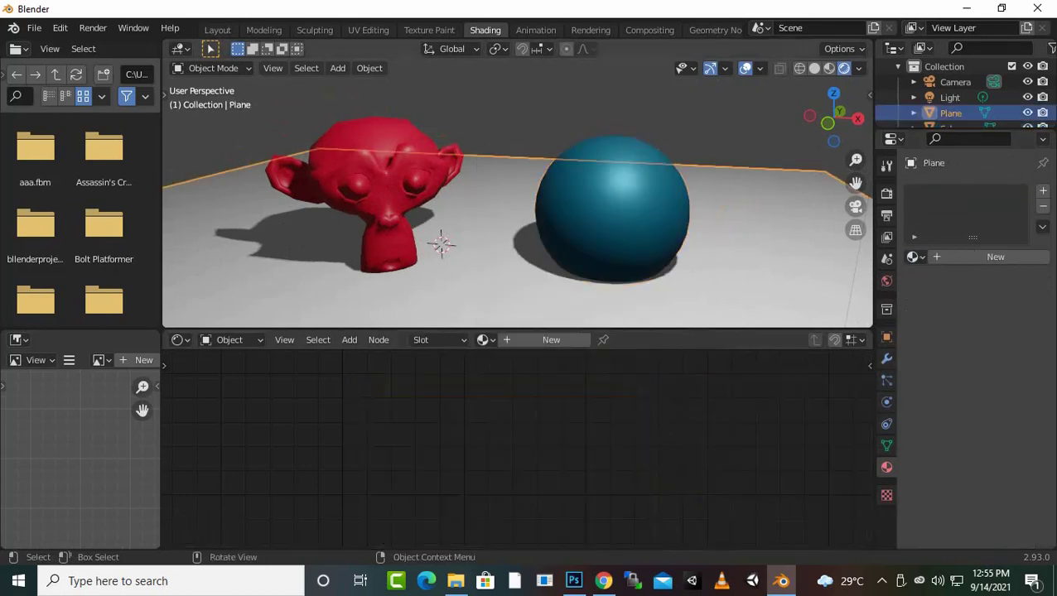
{"action": "left_click", "coordinate": [613, 212]}
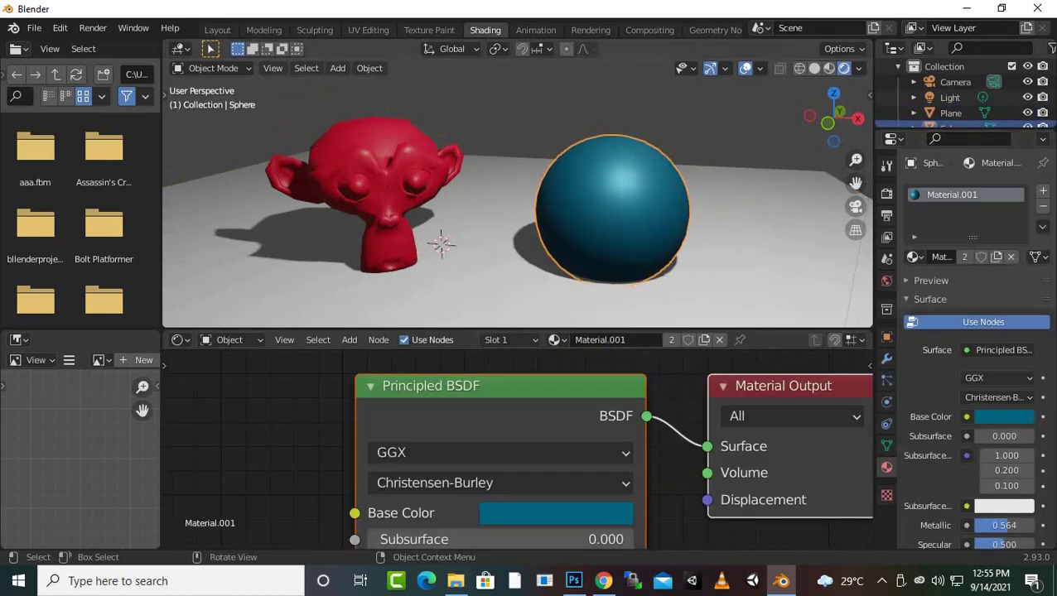
{"action": "key", "text": "g"}
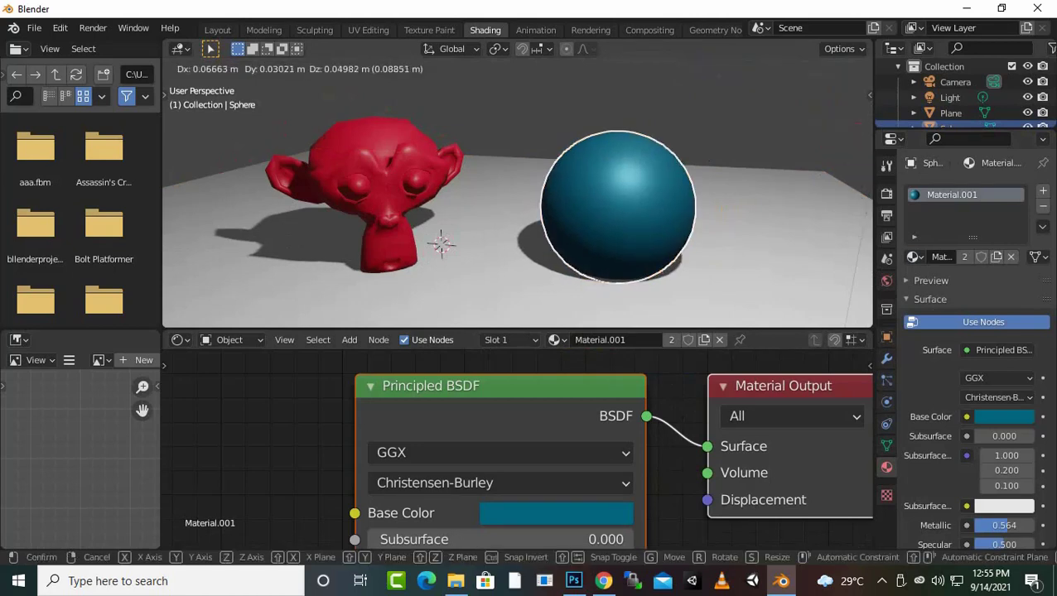
{"action": "key", "text": "Return"}
{"action": "scroll", "coordinate": [517, 207], "scroll_direction": "down", "scroll_amount": 1}
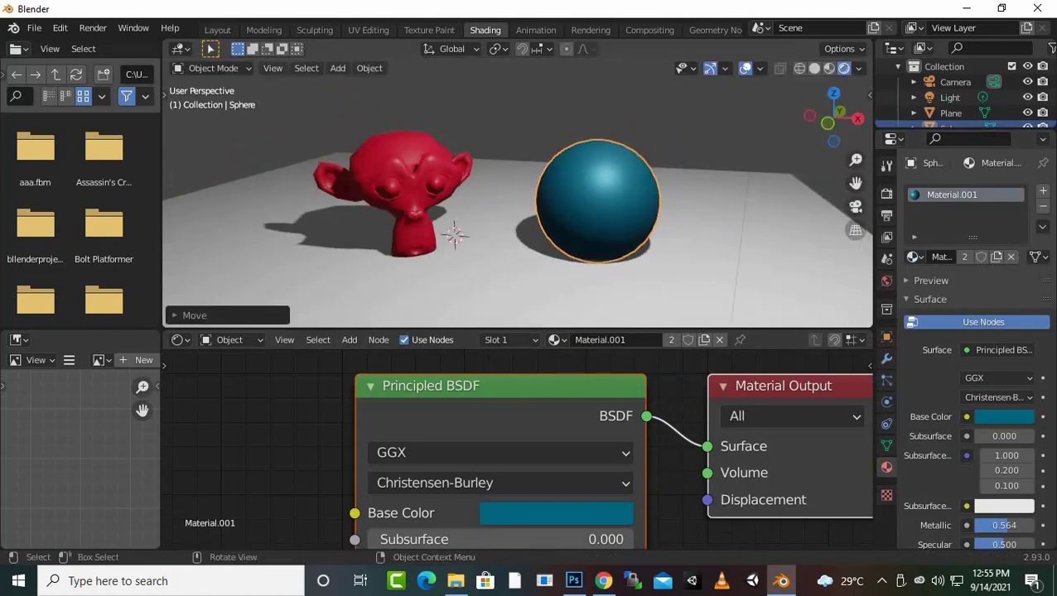
{"action": "scroll", "coordinate": [517, 199], "scroll_direction": "up", "scroll_amount": 3}
{"action": "scroll", "coordinate": [518, 199], "scroll_direction": "down", "scroll_amount": 1}
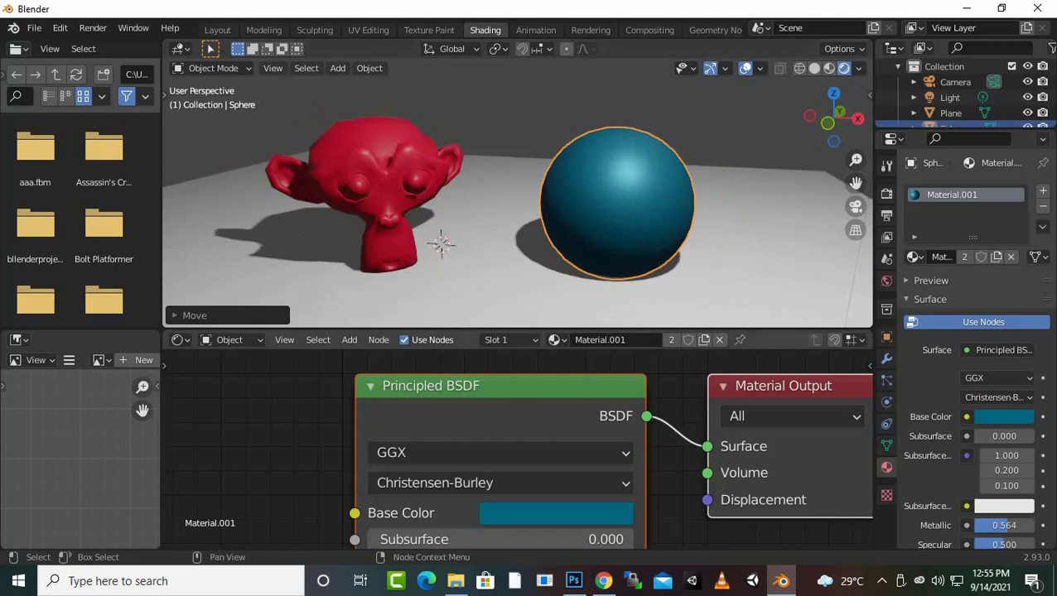
- Select Suzanne and zoom the node editor onto the Principled BSDF input rows
{"action": "left_click", "coordinate": [364, 195]}
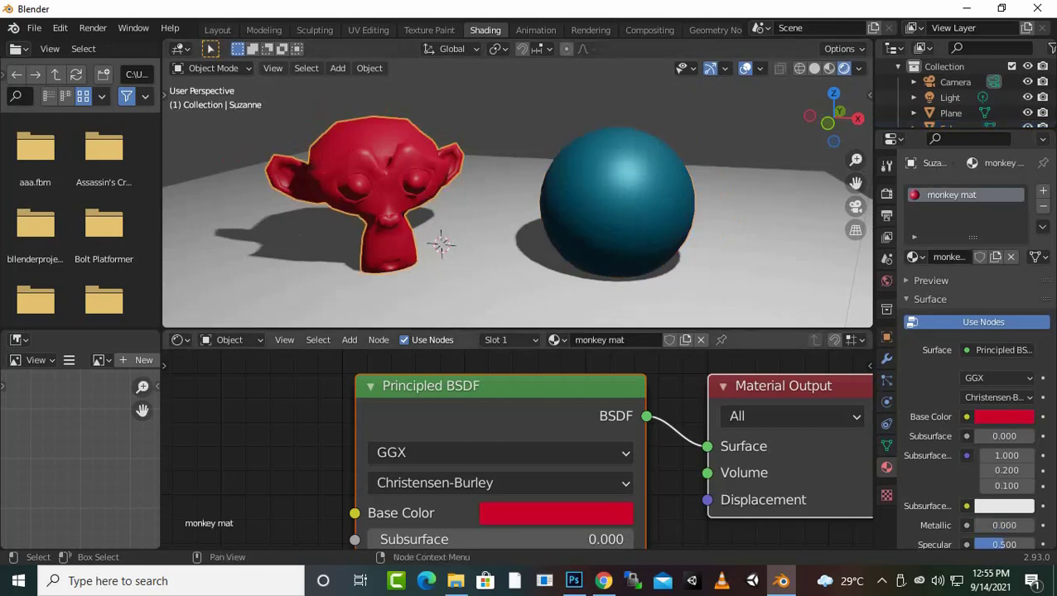
{"action": "scroll", "coordinate": [514, 448], "scroll_direction": "down", "scroll_amount": 1}
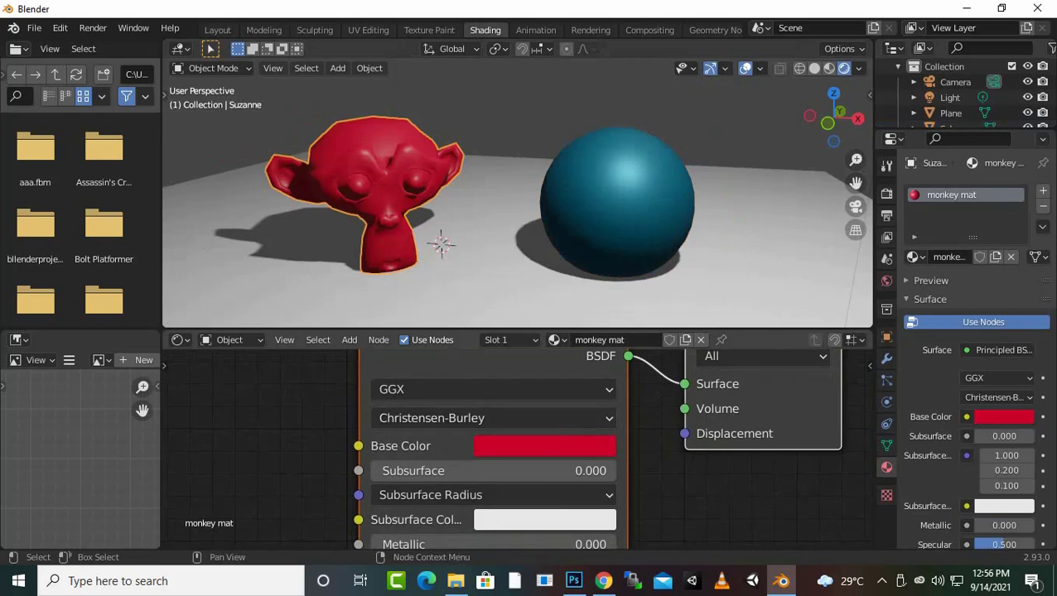
{"action": "scroll", "coordinate": [518, 445], "scroll_direction": "down", "scroll_amount": 1}
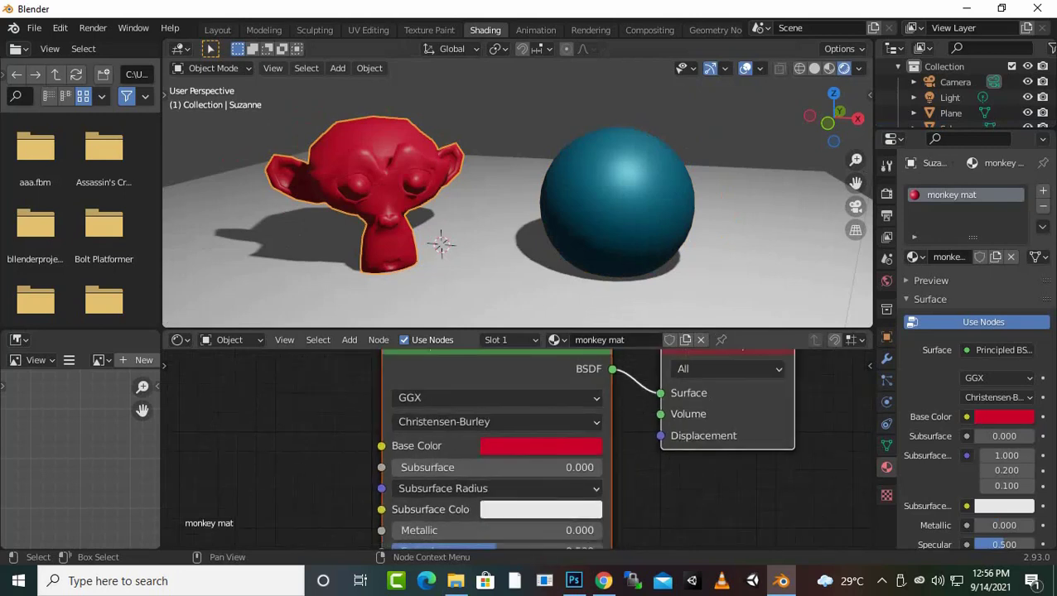
{"action": "scroll", "coordinate": [517, 447], "scroll_direction": "down", "scroll_amount": 1}
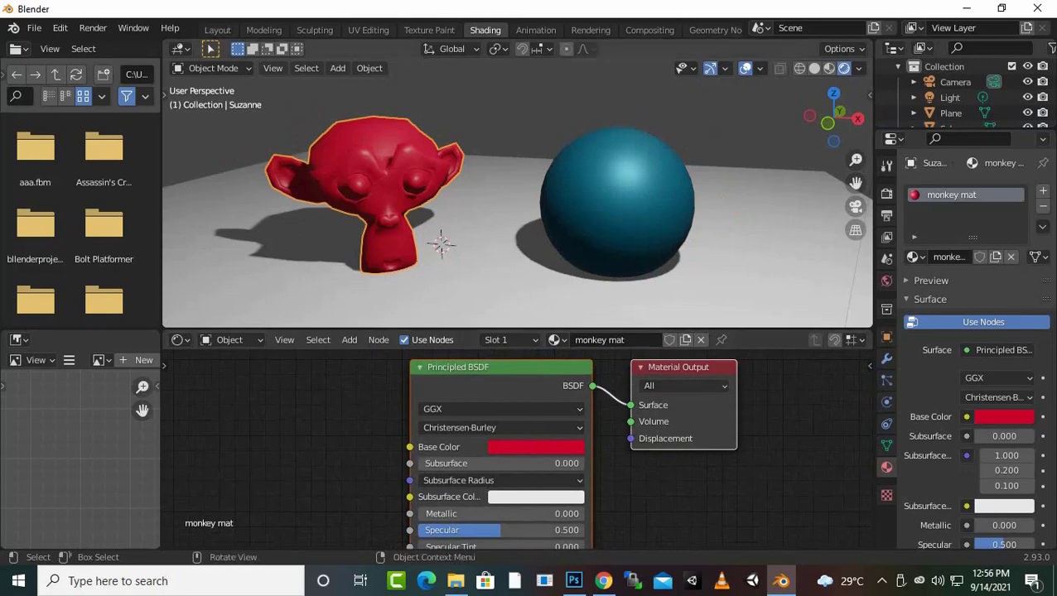
{"action": "middle_click_drag", "start_coordinate": [430, 516], "coordinate": [431, 441]}
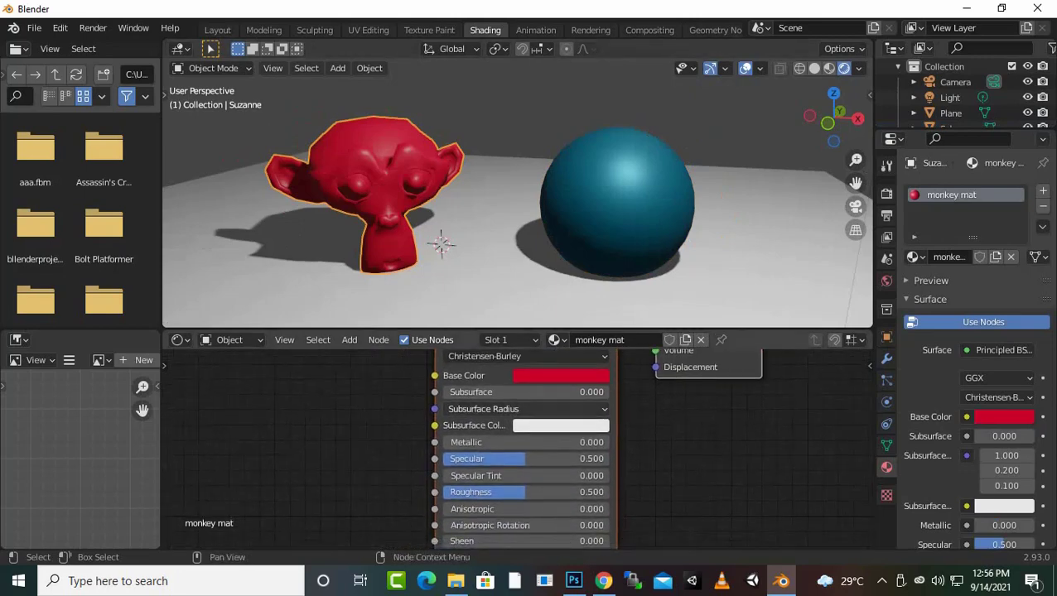
{"action": "scroll", "coordinate": [430, 441], "scroll_direction": "up", "scroll_amount": 2}
{"action": "scroll", "coordinate": [519, 443], "scroll_direction": "up", "scroll_amount": 1}
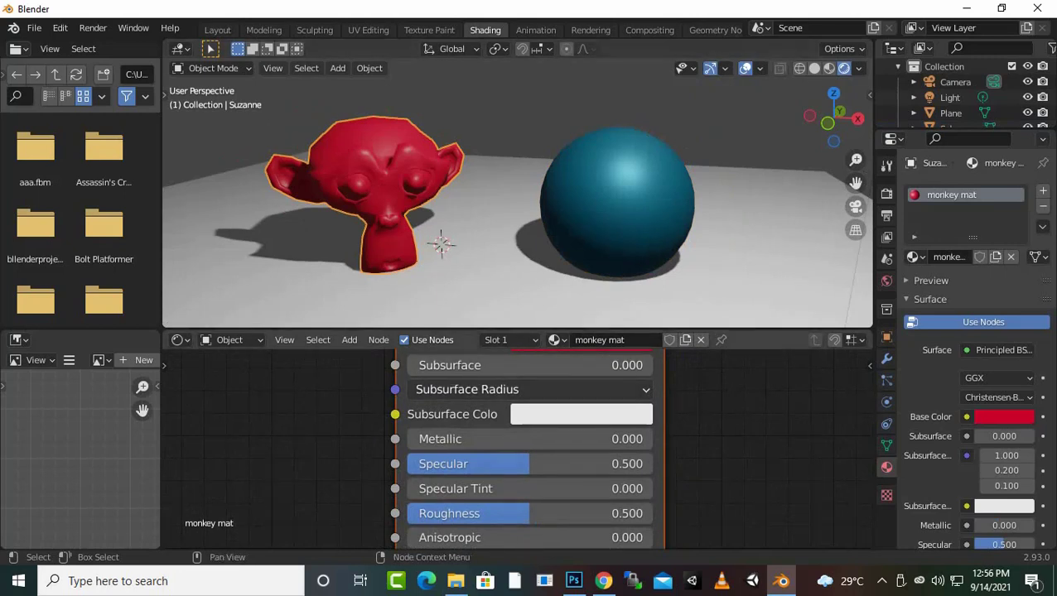
- Drag Subsurface through about 0.636 and 0.455, then enter 0.045 exactly
{"action": "left_click_drag", "start_coordinate": [464, 365], "coordinate": [563, 365]}
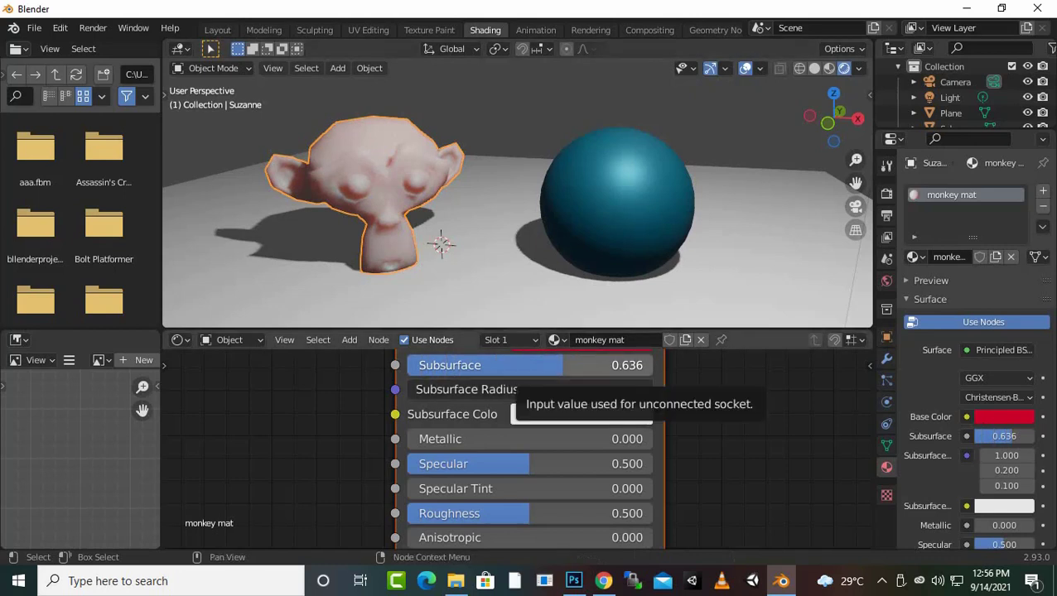
{"action": "left_click_drag", "start_coordinate": [562, 365], "coordinate": [418, 365]}
{"action": "left_click", "coordinate": [418, 365]}
{"action": "left_click", "coordinate": [468, 366]}
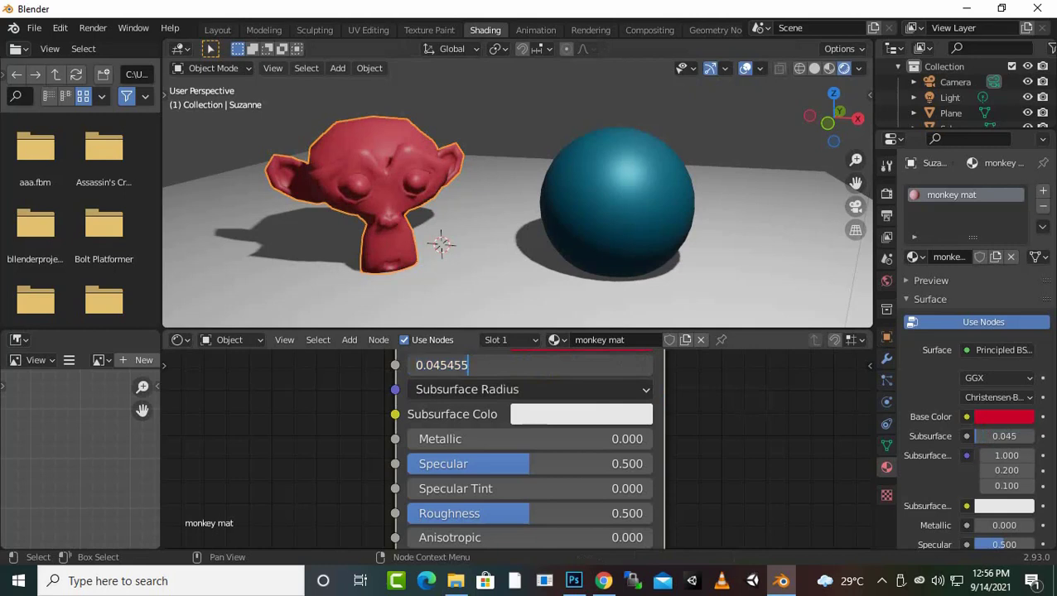
{"action": "key", "text": "Return"}
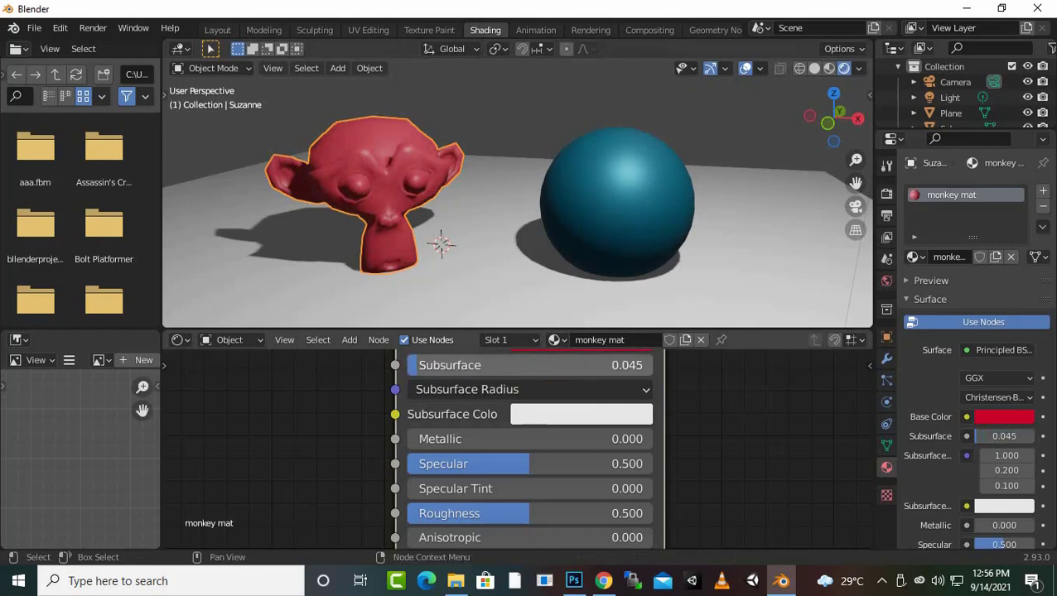
- Test higher Subsurface amounts like 0.723, settling at 0.159 for a soft pinkish red
{"action": "mouse_move", "coordinate": [468, 366]}
{"action": "left_mouse_down"}
{"action": "mouse_move", "coordinate": [696, 365]}
{"action": "mouse_move", "coordinate": [585, 365]}
{"action": "left_mouse_up"}
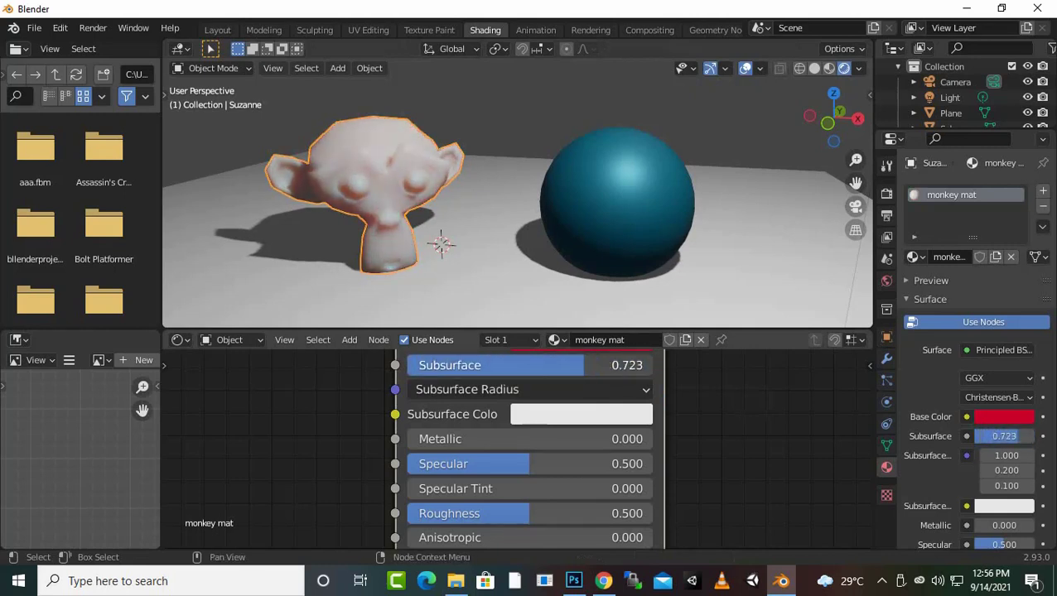
{"action": "middle_click_drag", "start_coordinate": [716, 406], "coordinate": [674, 361]}
{"action": "scroll", "coordinate": [673, 362], "scroll_direction": "up", "scroll_amount": 2}
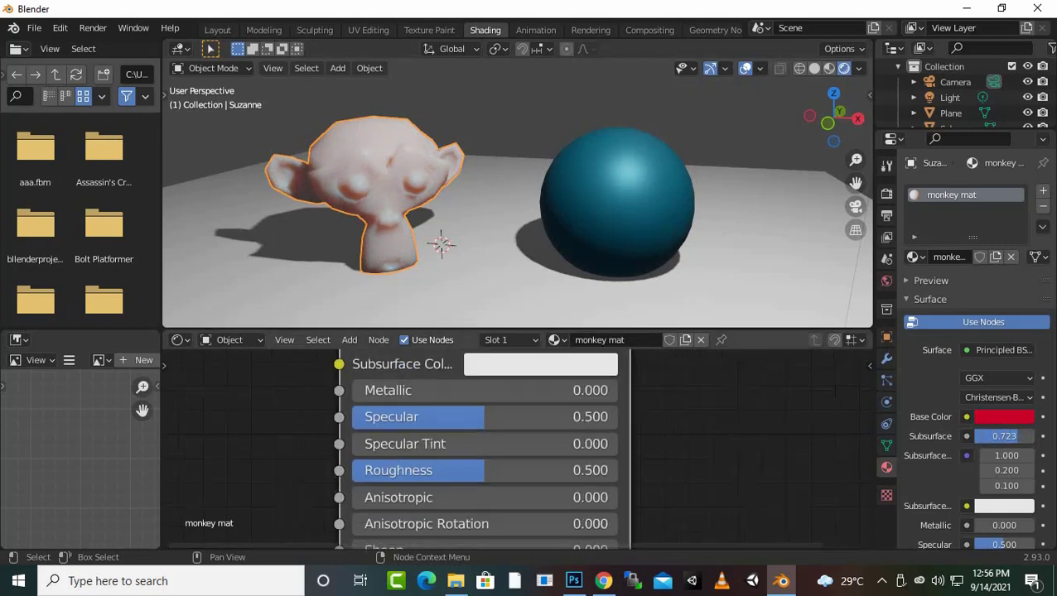
{"action": "scroll", "coordinate": [673, 362], "scroll_direction": "down", "scroll_amount": 3}
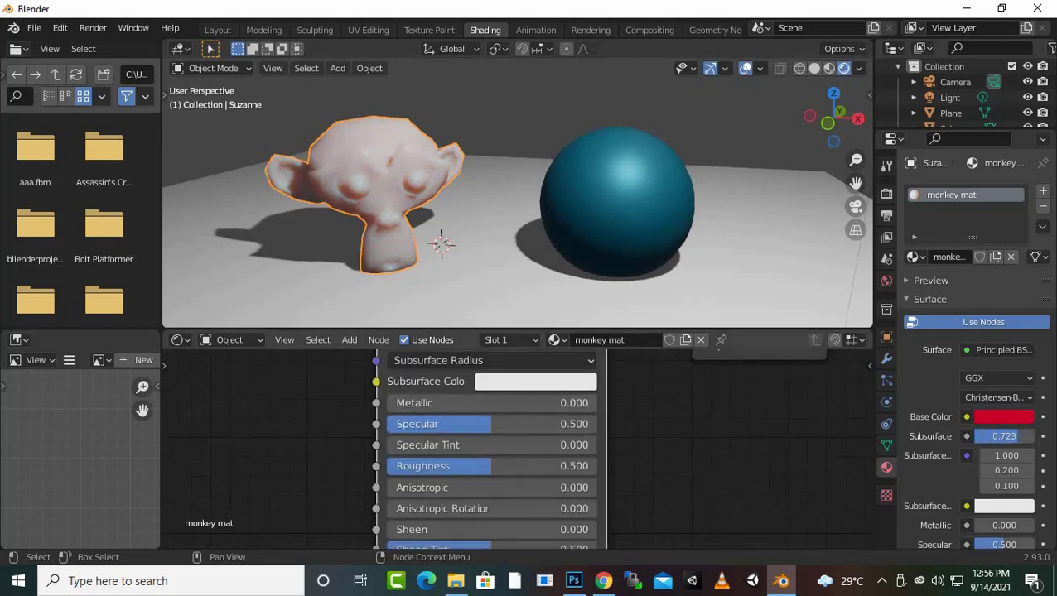
{"action": "scroll", "coordinate": [518, 448], "scroll_direction": "down", "scroll_amount": 1}
{"action": "mouse_move", "coordinate": [497, 356]}
{"action": "left_mouse_down"}
{"action": "mouse_move", "coordinate": [563, 355]}
{"action": "mouse_move", "coordinate": [434, 355]}
{"action": "left_mouse_up"}
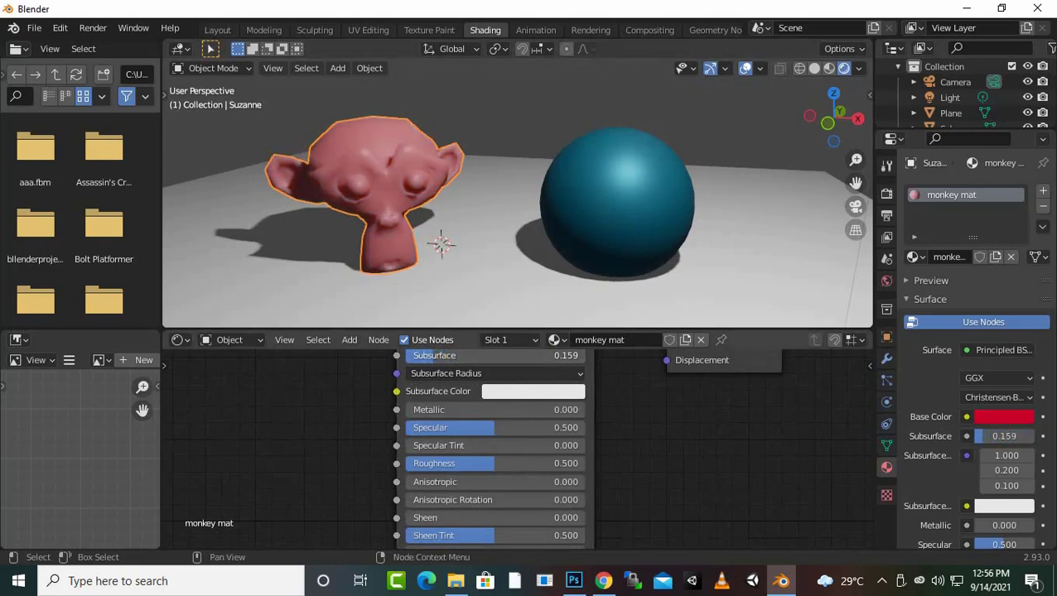
- Raise Subsurface Radius X to 17.300 and try a blue Subsurface Color
{"action": "left_click", "coordinate": [464, 373]}
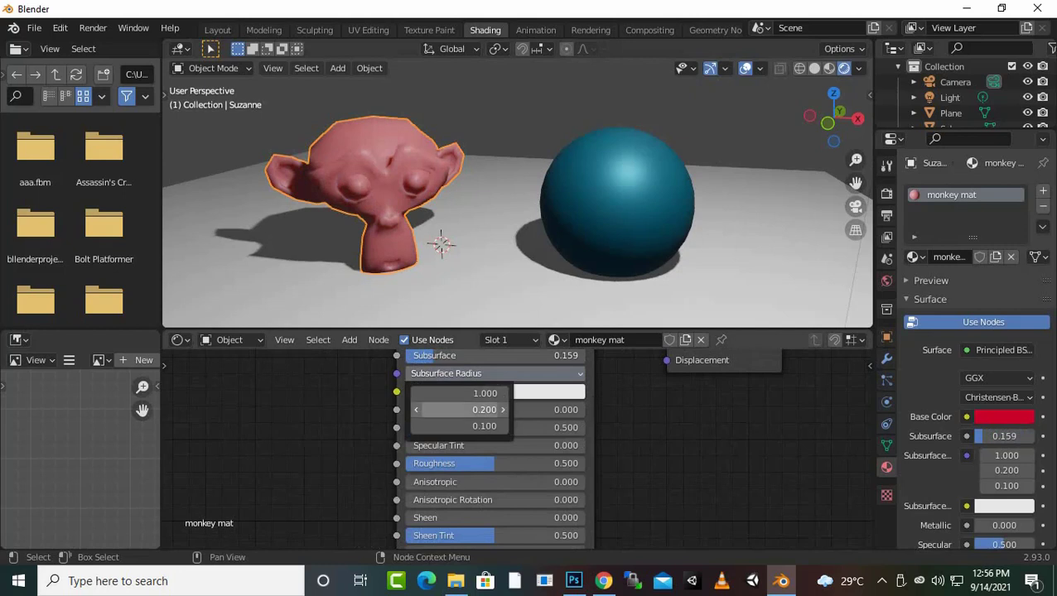
{"action": "left_click_drag", "start_coordinate": [460, 393], "coordinate": [538, 393]}
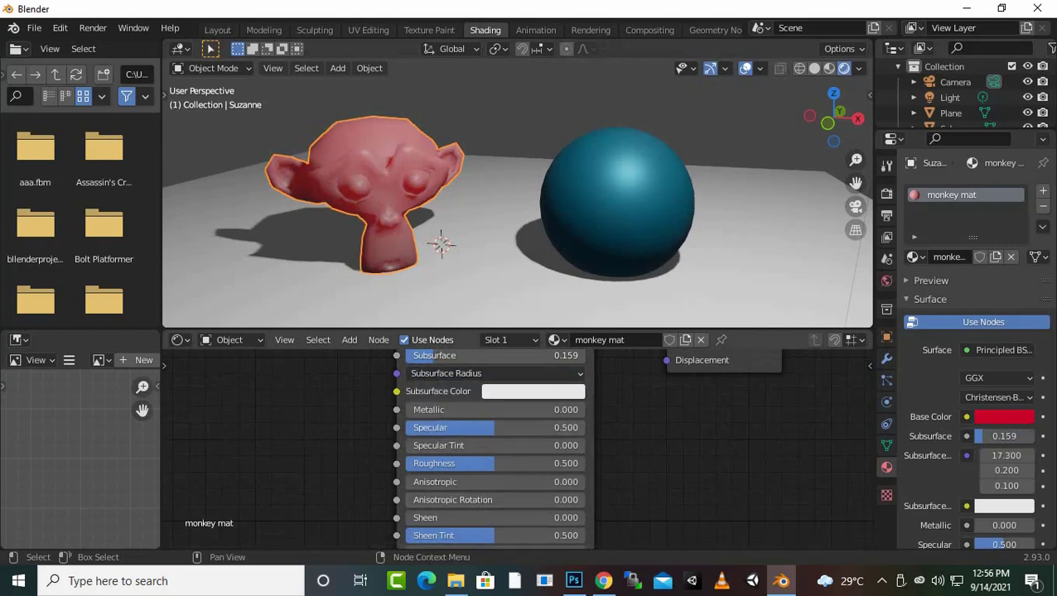
{"action": "left_click", "coordinate": [533, 391]}
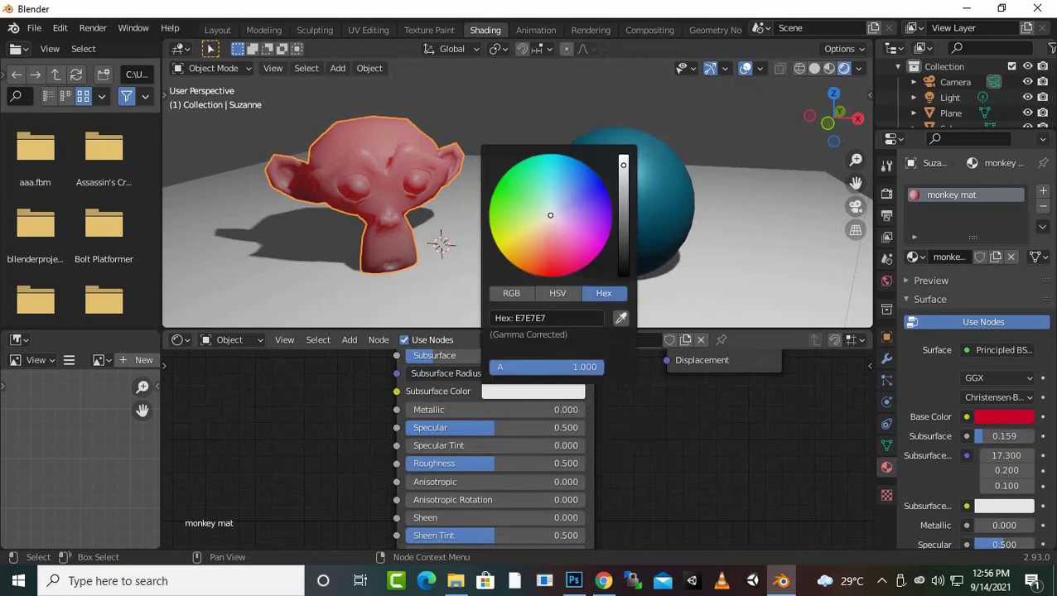
{"action": "left_click_drag", "start_coordinate": [550, 216], "coordinate": [595, 172]}
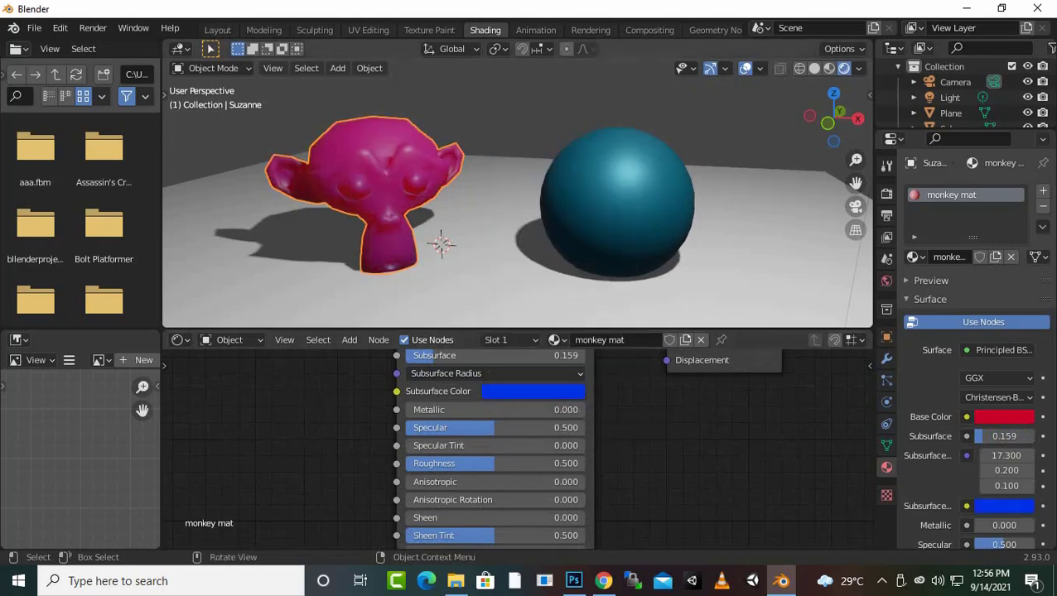
- Make the Subsurface Color white via hex fff and return Subsurface to 0.000
{"action": "left_click", "coordinate": [532, 391]}
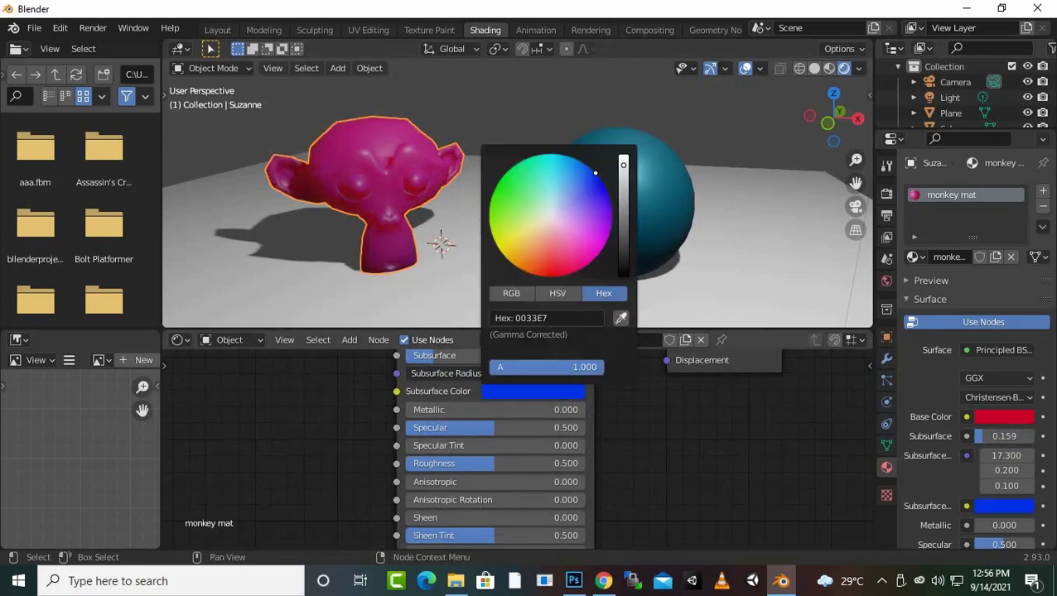
{"action": "left_click", "coordinate": [546, 318]}
{"action": "key", "text": "BackSpace"}
{"action": "type", "text": "ff"}
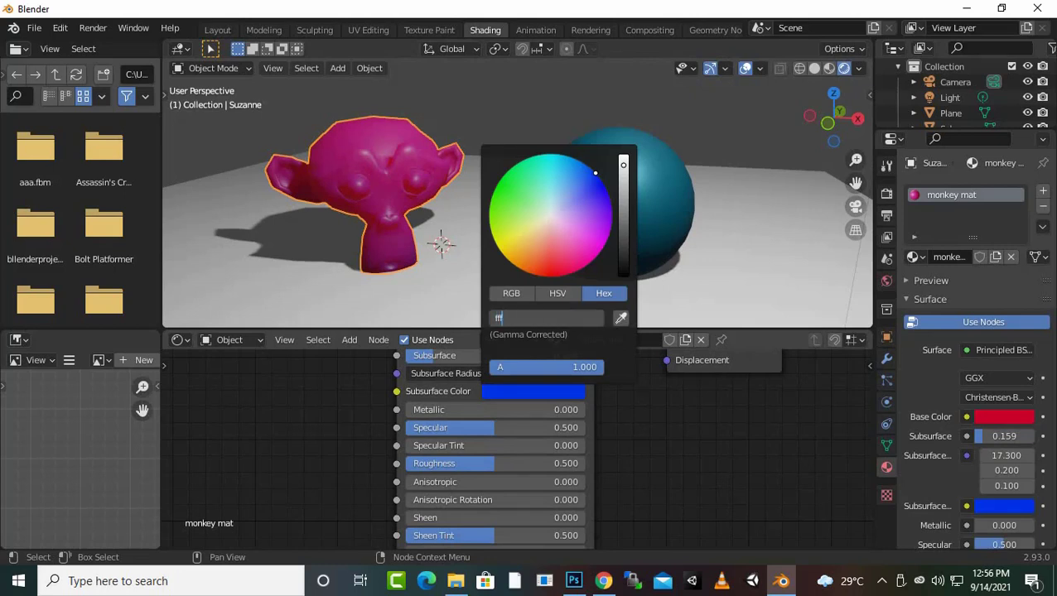
{"action": "key", "text": "Return"}
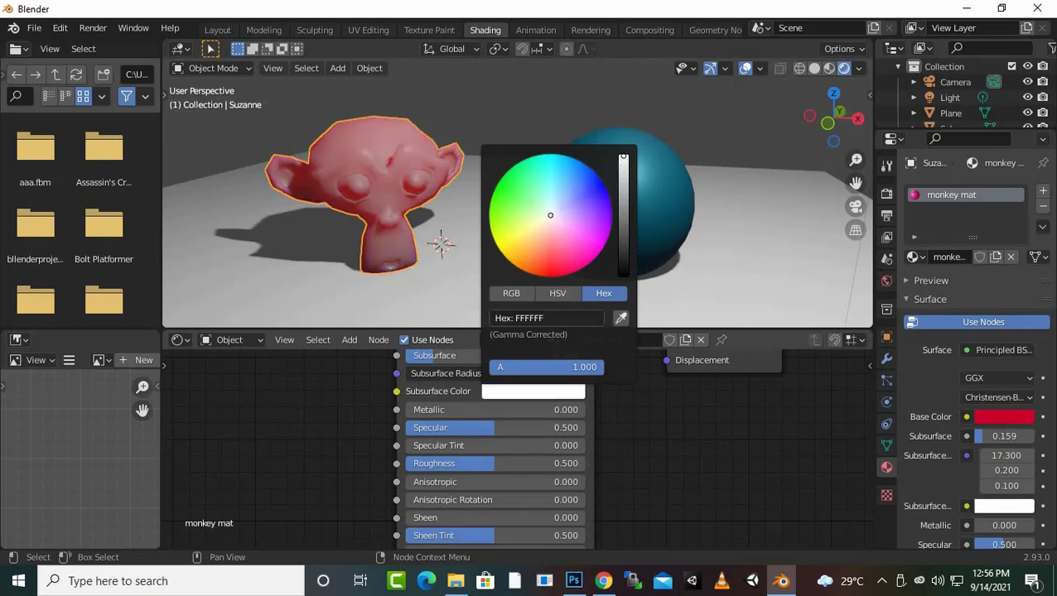
{"action": "left_click_drag", "start_coordinate": [497, 355], "coordinate": [430, 355]}
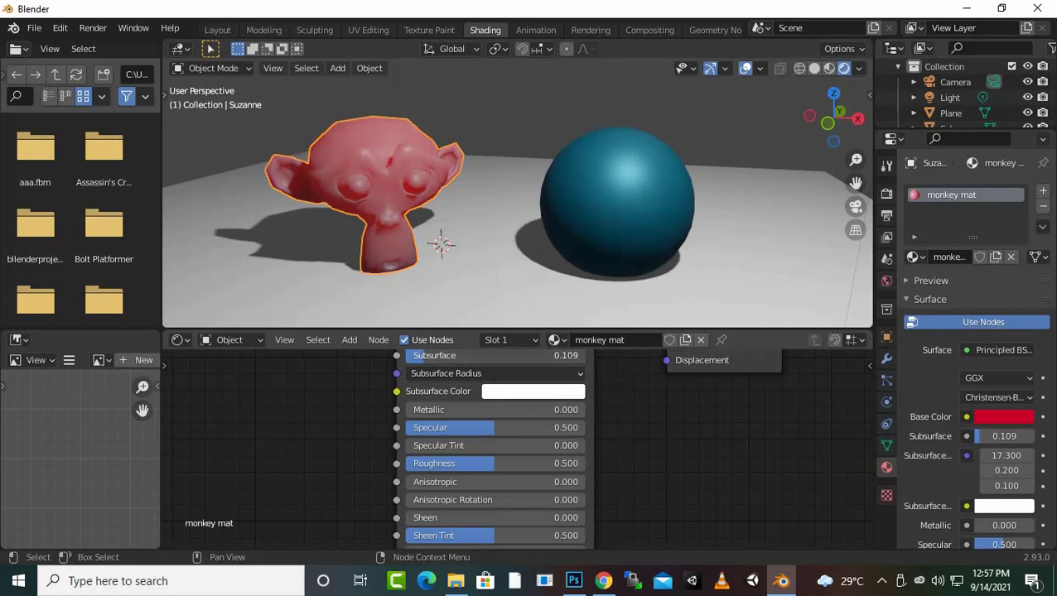
{"action": "scroll", "coordinate": [497, 447], "scroll_direction": "up", "scroll_amount": 1, "text": "shift"}
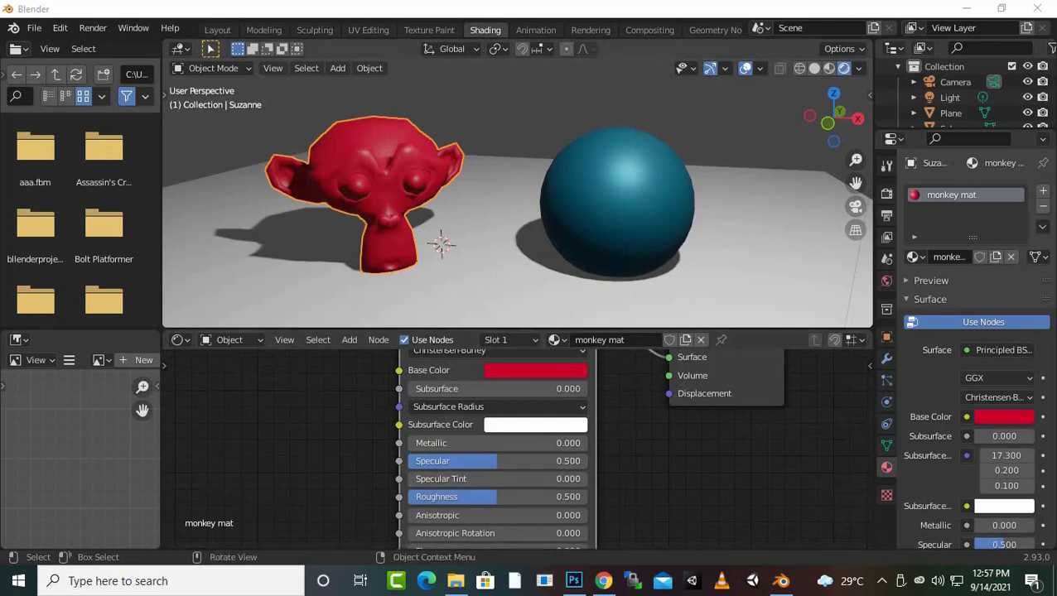
- Experiment with higher Specular and glossier then rougher Roughness, ending Specular near 0.4
{"action": "middle_click_drag", "start_coordinate": [514, 207], "coordinate": [530, 211]}
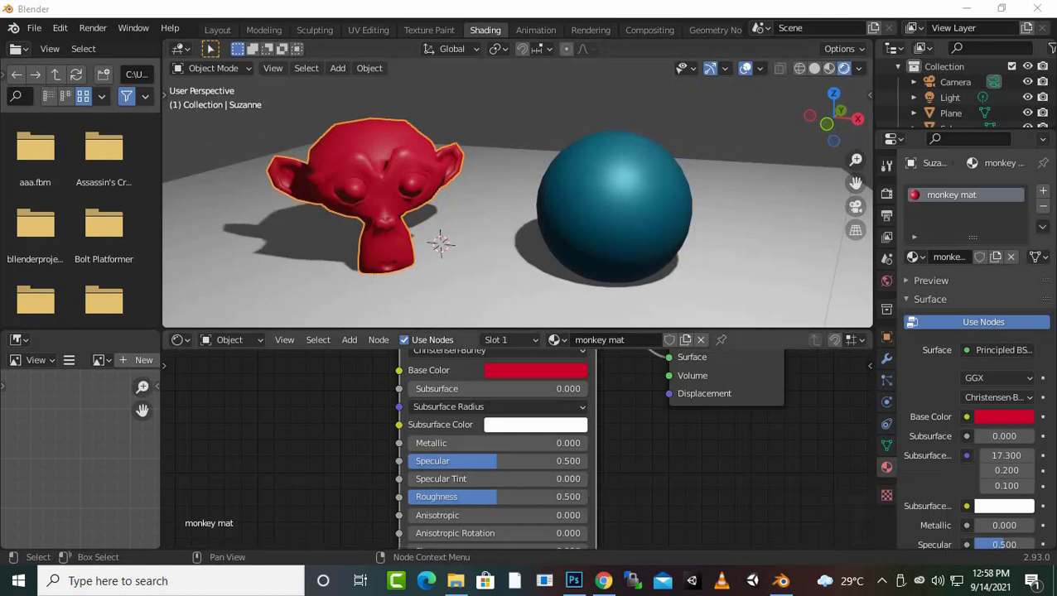
{"action": "left_click_drag", "start_coordinate": [497, 460], "coordinate": [586, 460]}
{"action": "scroll", "coordinate": [517, 192], "scroll_direction": "up", "scroll_amount": 3}
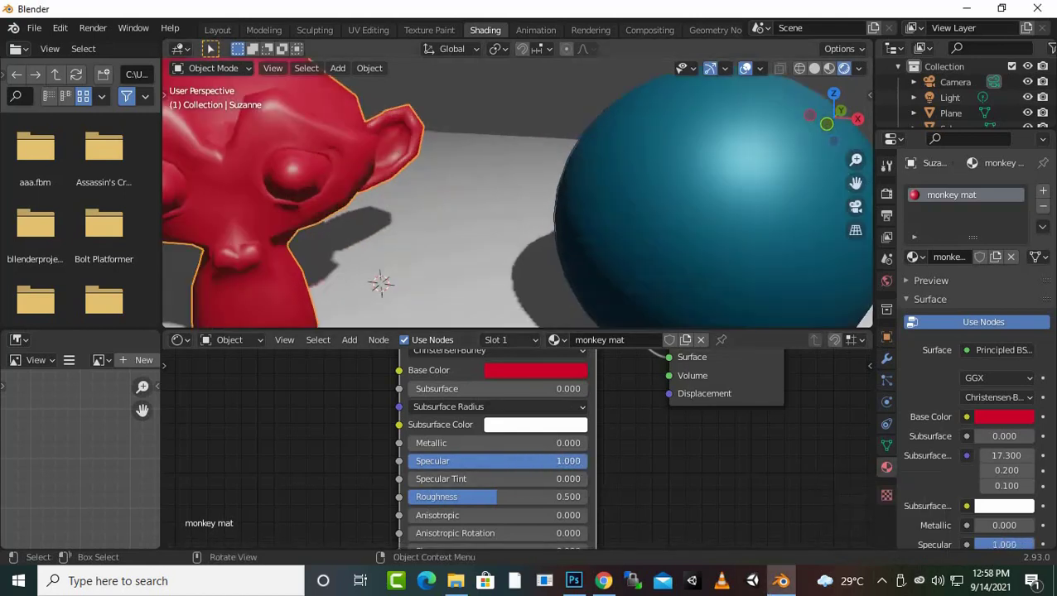
{"action": "middle_click_drag", "start_coordinate": [497, 207], "coordinate": [547, 215]}
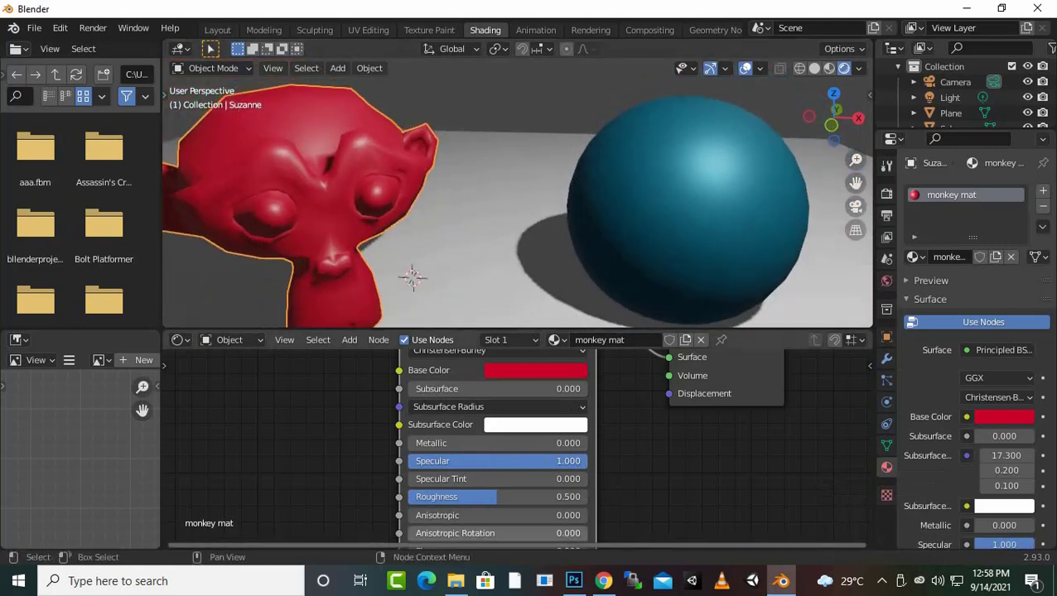
{"action": "left_click_drag", "start_coordinate": [497, 496], "coordinate": [414, 497]}
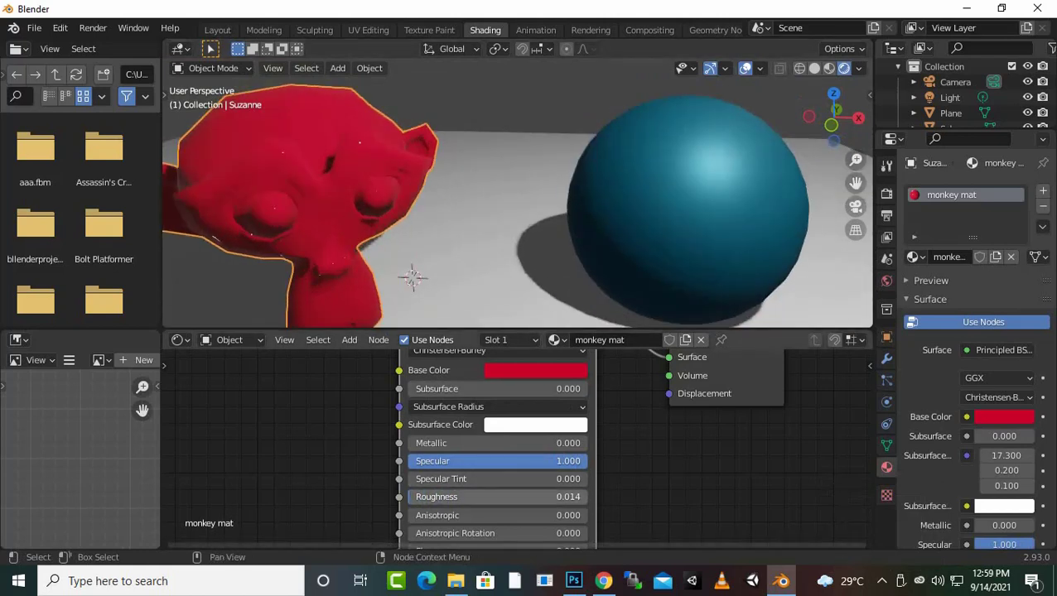
{"action": "mouse_move", "coordinate": [427, 496]}
{"action": "left_mouse_down"}
{"action": "mouse_move", "coordinate": [585, 496]}
{"action": "mouse_move", "coordinate": [465, 496]}
{"action": "left_mouse_up"}
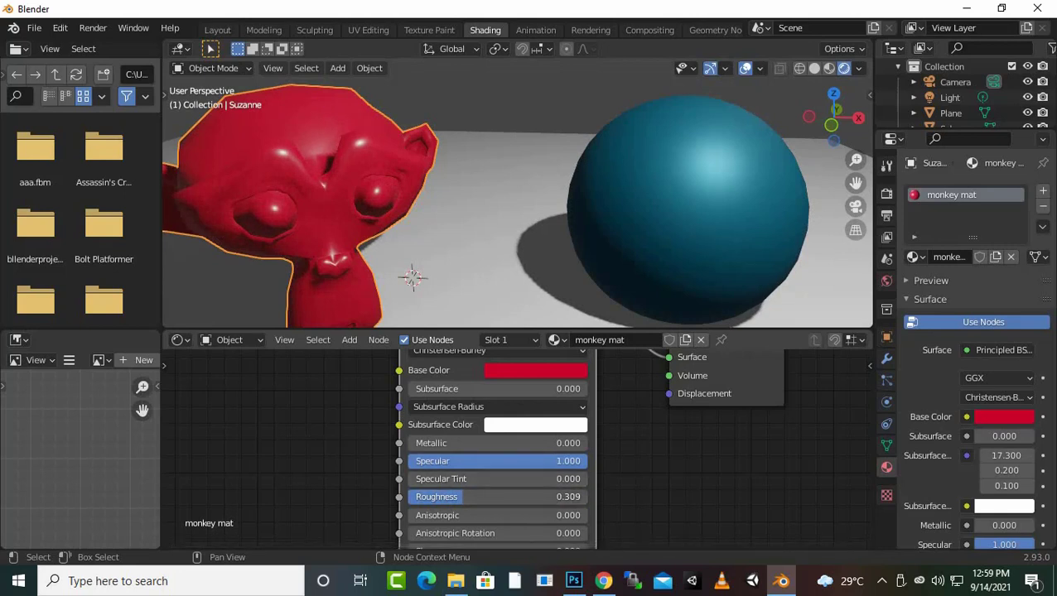
{"action": "mouse_move", "coordinate": [584, 461]}
{"action": "left_mouse_down"}
{"action": "mouse_move", "coordinate": [406, 461]}
{"action": "mouse_move", "coordinate": [488, 460]}
{"action": "mouse_move", "coordinate": [478, 461]}
{"action": "left_mouse_up"}
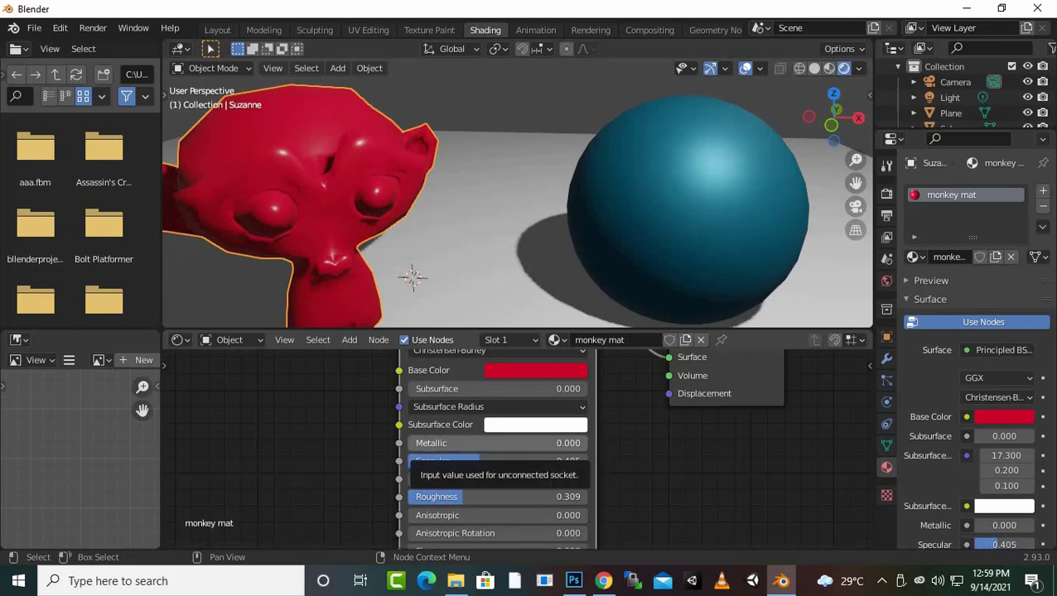
- Try a metallic look, settling Metallic at 0.377, Specular at 0.255, Specular Tint at 0
{"action": "left_click_drag", "start_coordinate": [439, 443], "coordinate": [586, 443]}
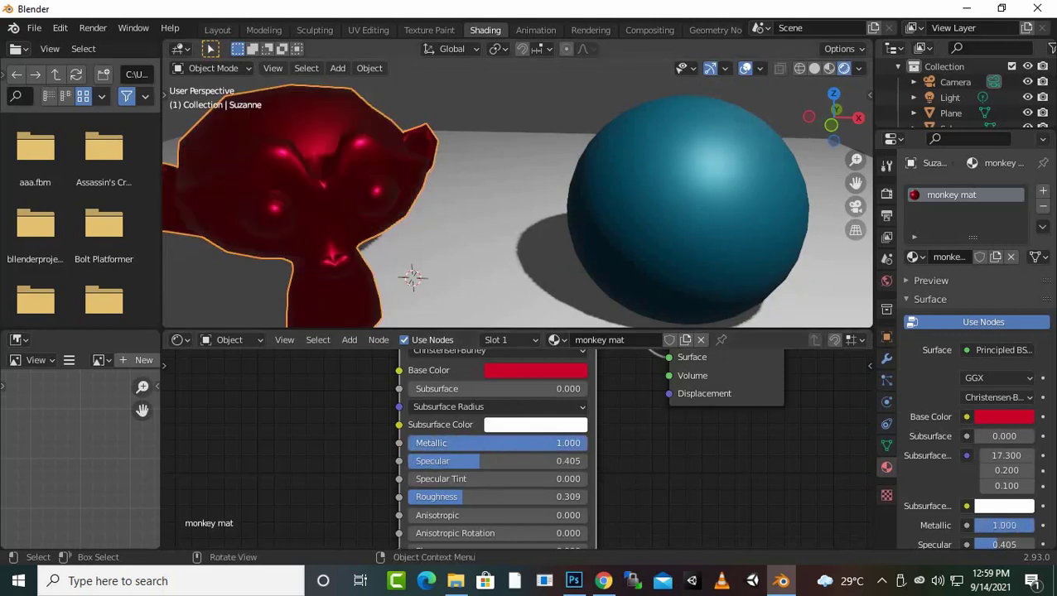
{"action": "middle_click_drag", "start_coordinate": [513, 248], "coordinate": [555, 240]}
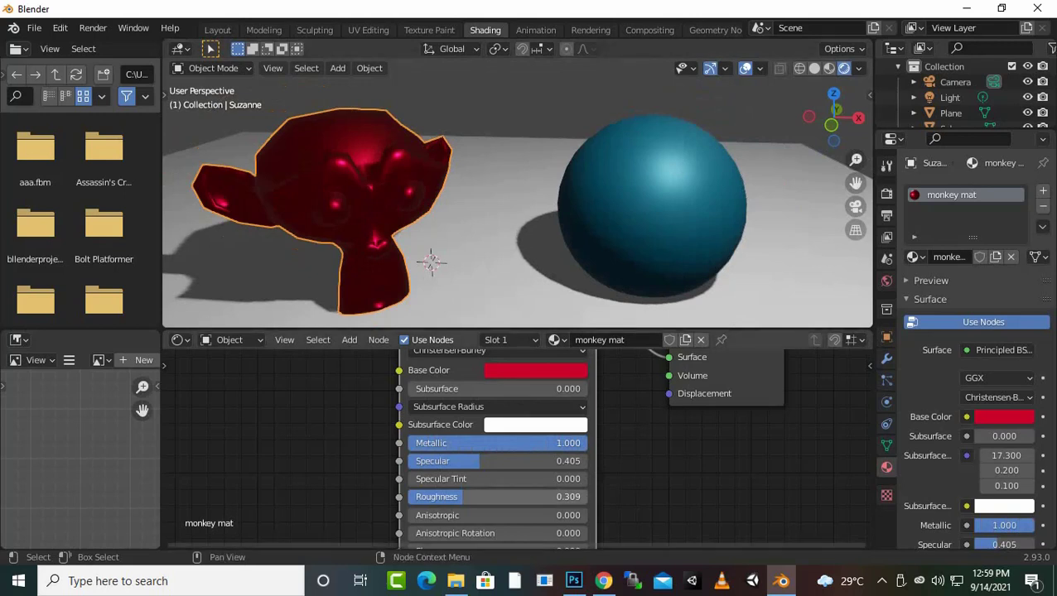
{"action": "left_click_drag", "start_coordinate": [586, 443], "coordinate": [468, 443]}
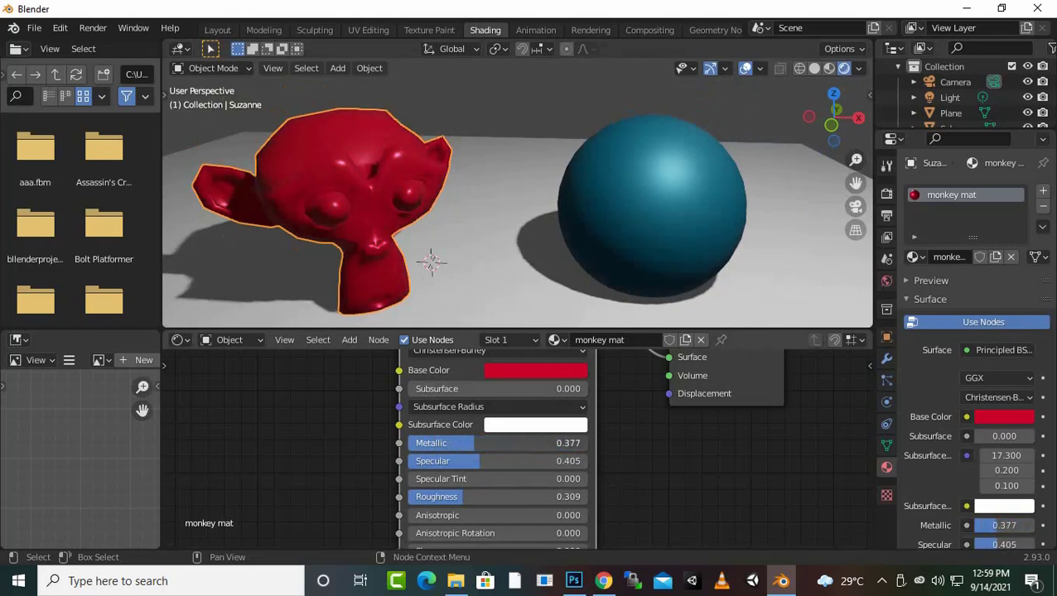
{"action": "left_click_drag", "start_coordinate": [590, 479], "coordinate": [584, 479]}
{"action": "left_click_drag", "start_coordinate": [474, 461], "coordinate": [443, 461]}
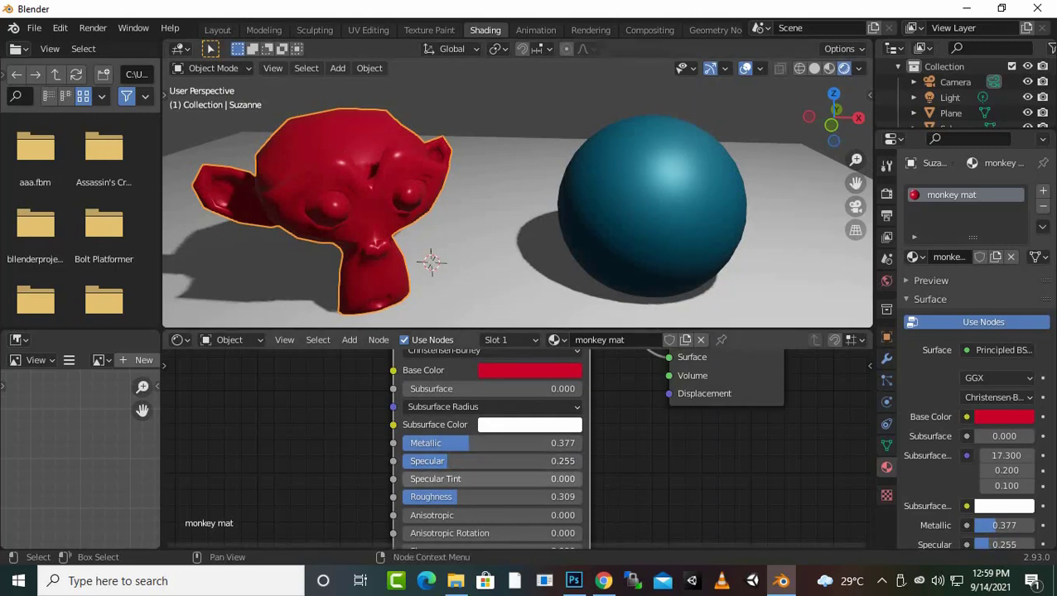
{"action": "left_click_drag", "start_coordinate": [431, 479], "coordinate": [530, 479]}
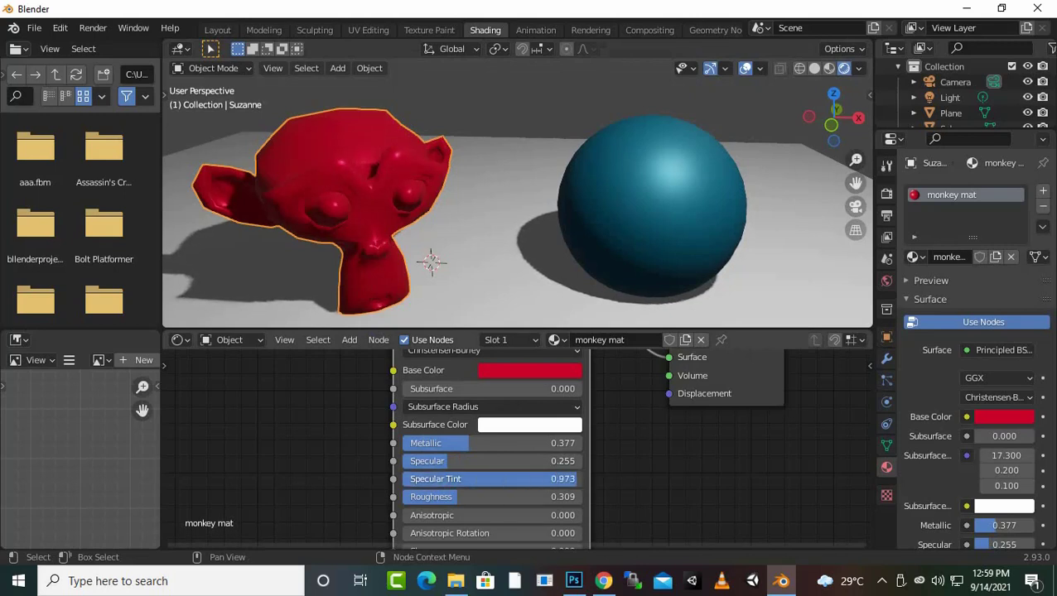
{"action": "left_click_drag", "start_coordinate": [530, 478], "coordinate": [431, 478]}
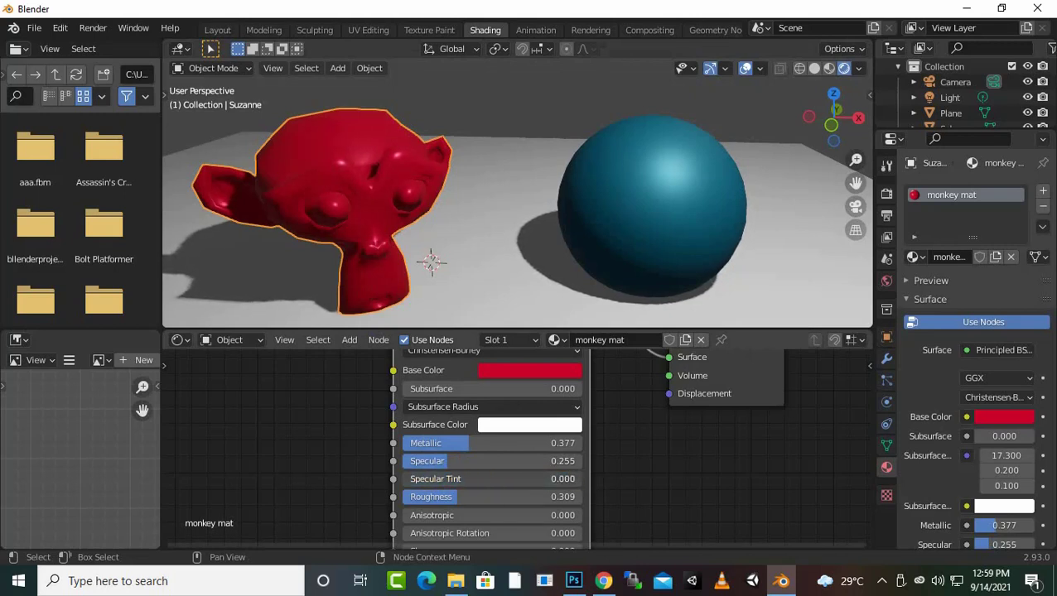
- Drop Metallic, Specular and Roughness all to 0.000 for a flat, matte red
{"action": "left_click", "coordinate": [488, 497]}
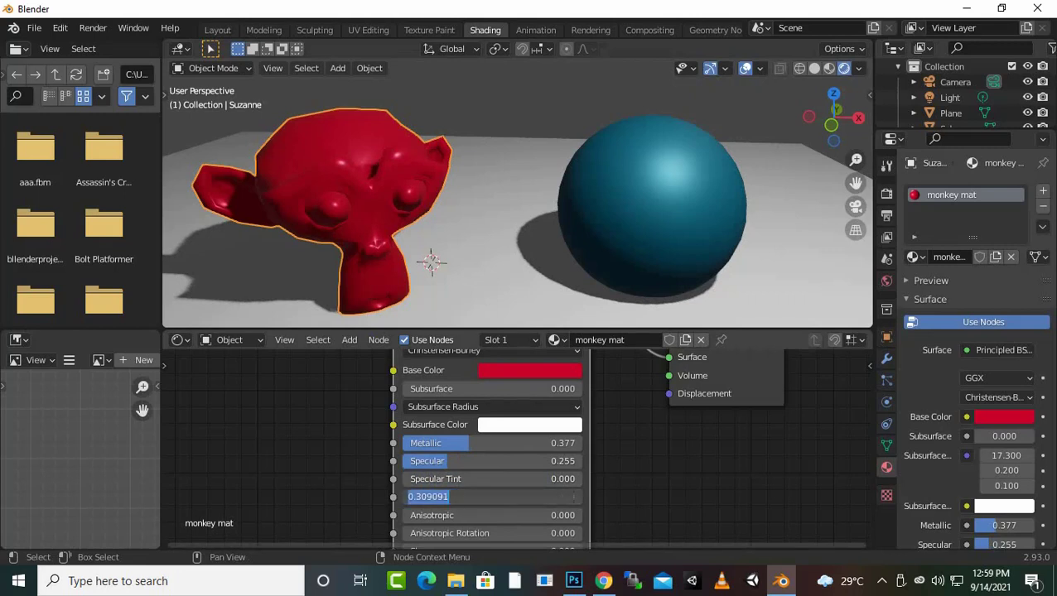
{"action": "key", "text": "Return"}
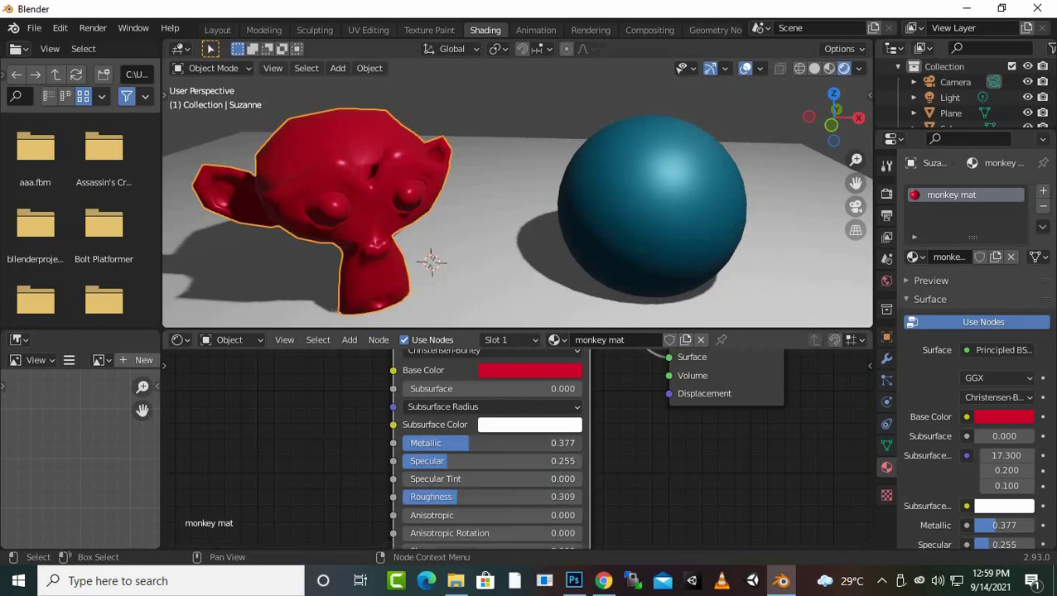
{"action": "left_click_drag", "start_coordinate": [464, 443], "coordinate": [401, 443]}
{"action": "left_click_drag", "start_coordinate": [464, 462], "coordinate": [402, 461]}
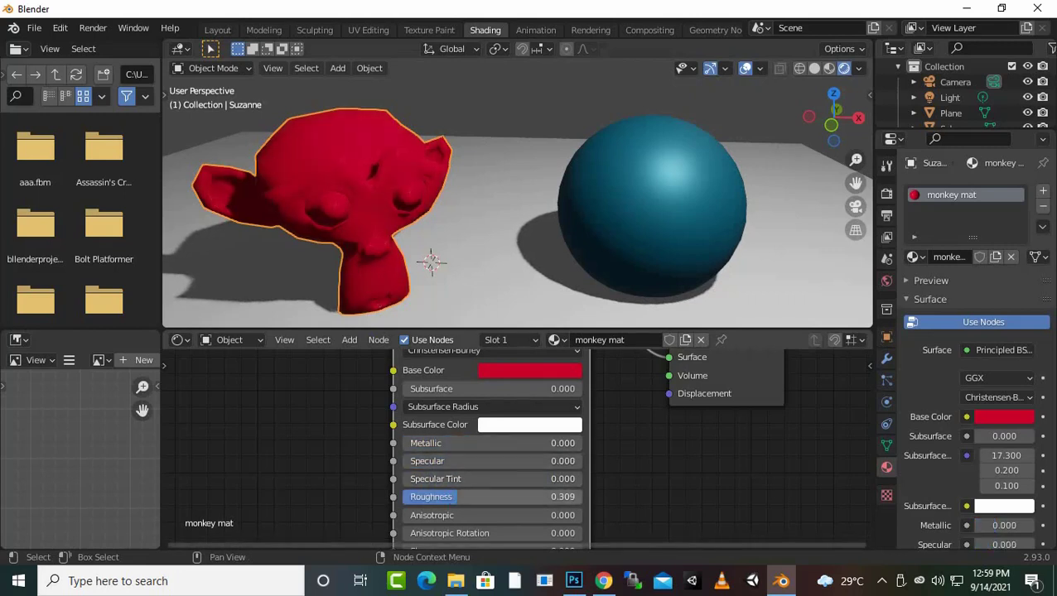
{"action": "left_click_drag", "start_coordinate": [456, 497], "coordinate": [402, 496]}
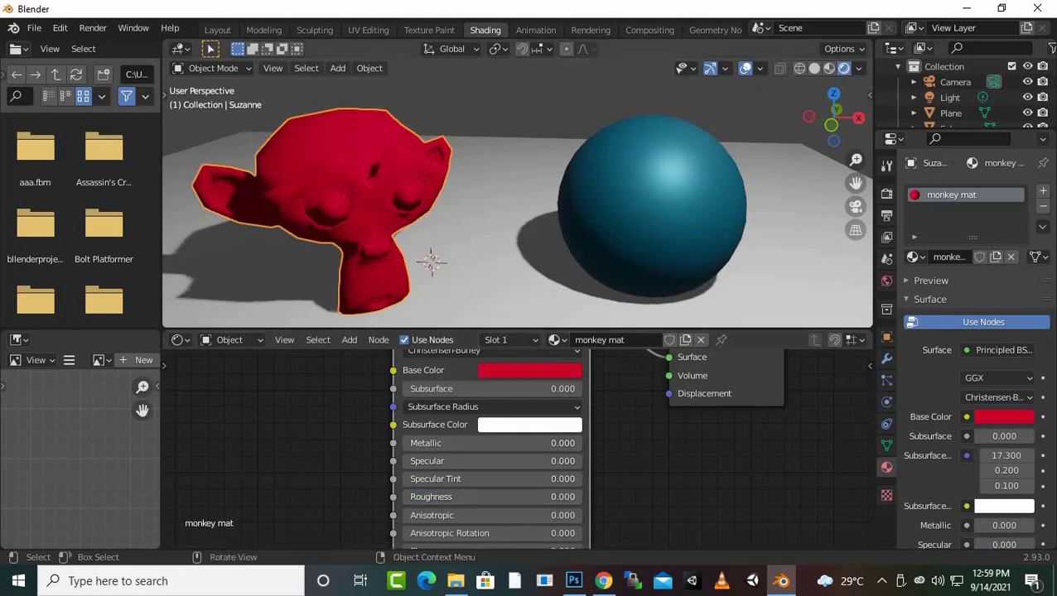
{"action": "scroll", "coordinate": [518, 206], "scroll_direction": "up", "scroll_amount": 2}
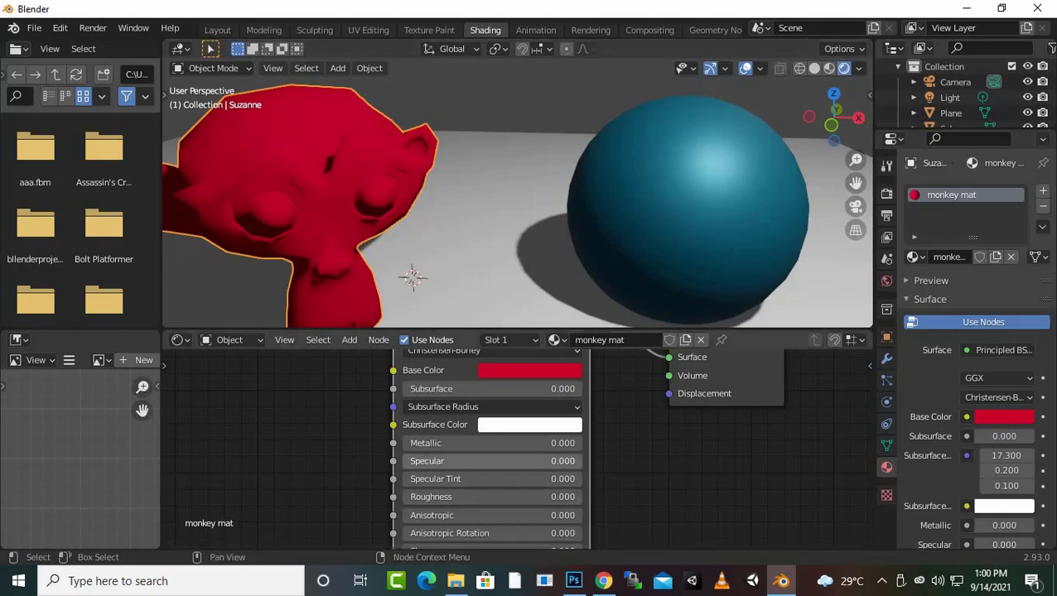
- Raise the Light's Power from 2000 W to 3000 W, then 5000 W, and reselect Suzanne
{"action": "left_click", "coordinate": [950, 97]}
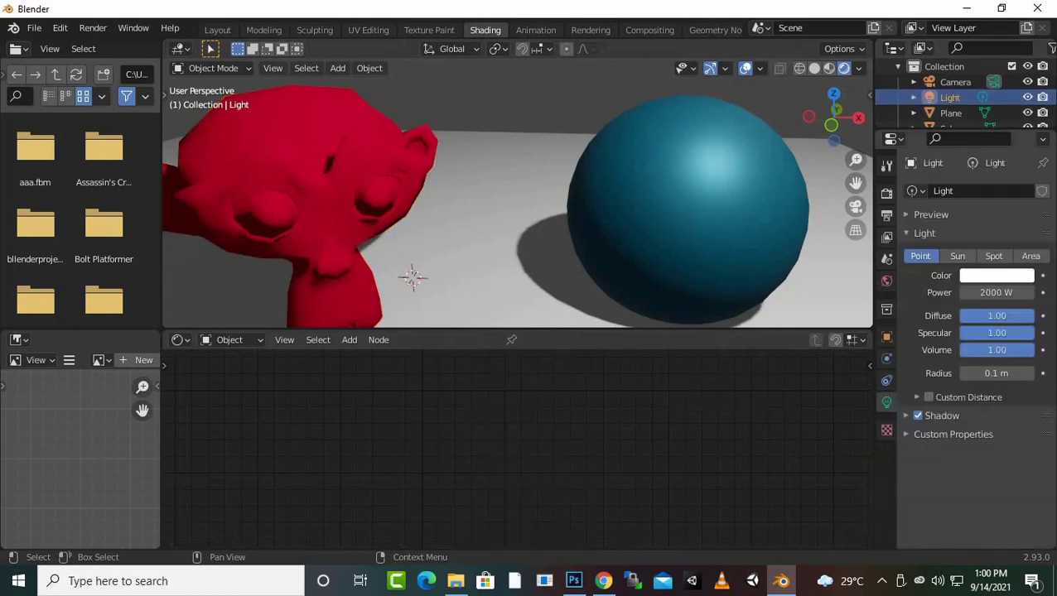
{"action": "left_click", "coordinate": [996, 293]}
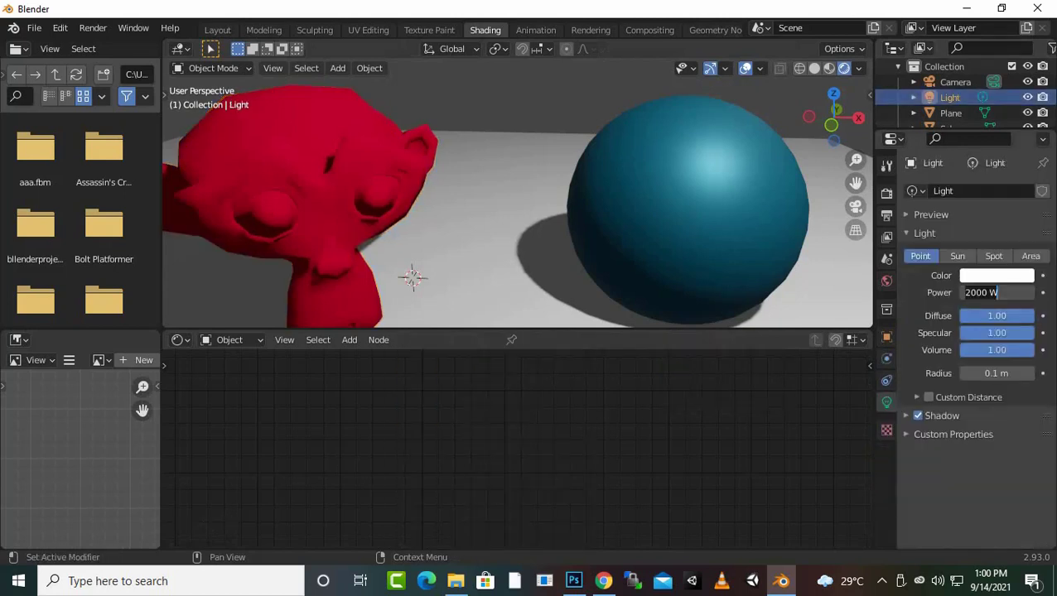
{"action": "type", "text": "30"}
{"action": "key", "text": "Return"}
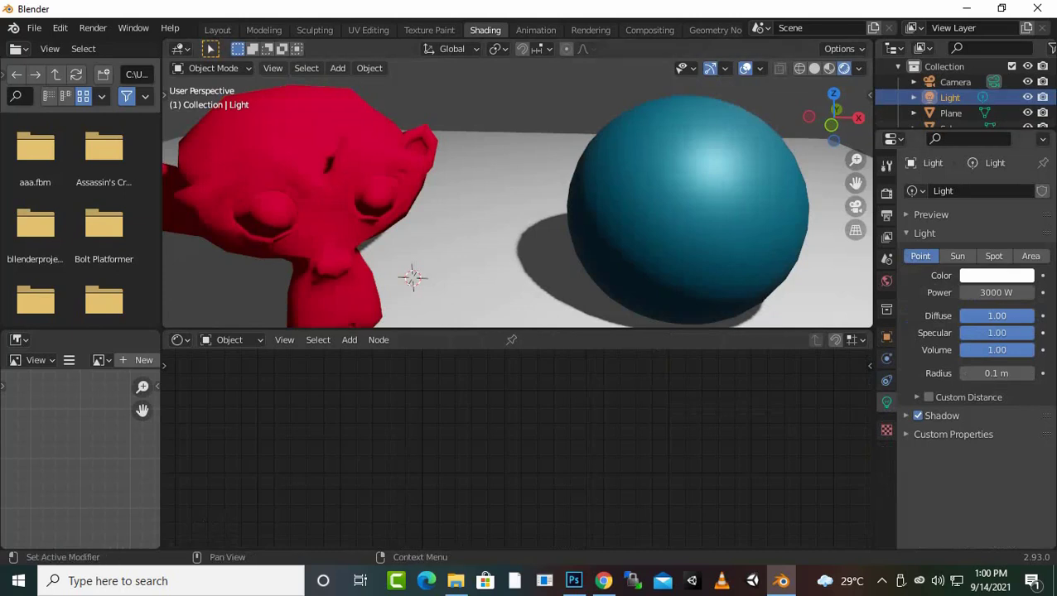
{"action": "left_click", "coordinate": [996, 292]}
{"action": "type", "text": "50"}
{"action": "key", "text": "Return"}
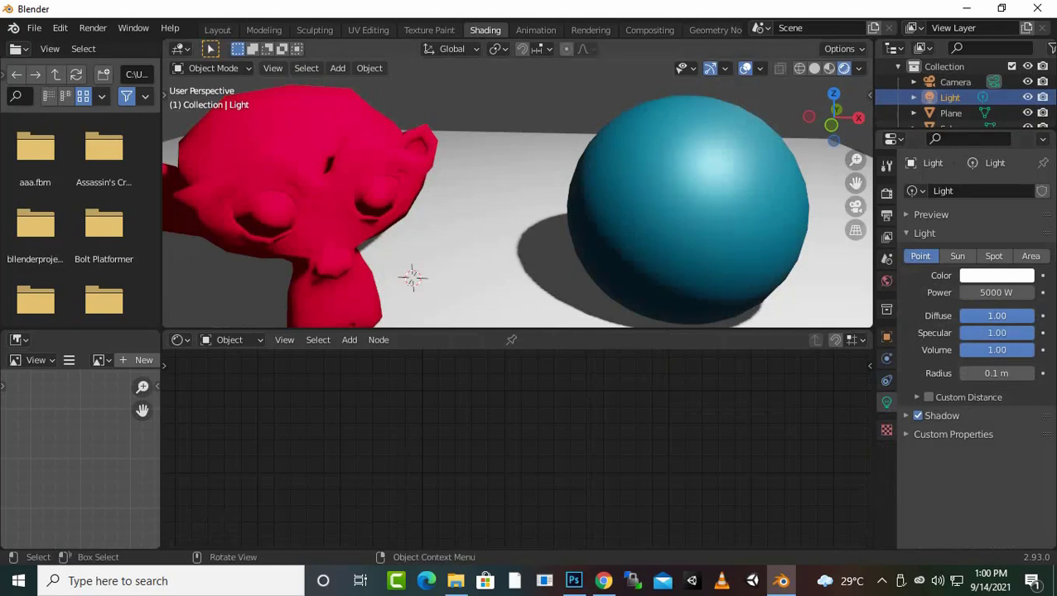
{"action": "left_click", "coordinate": [412, 277]}
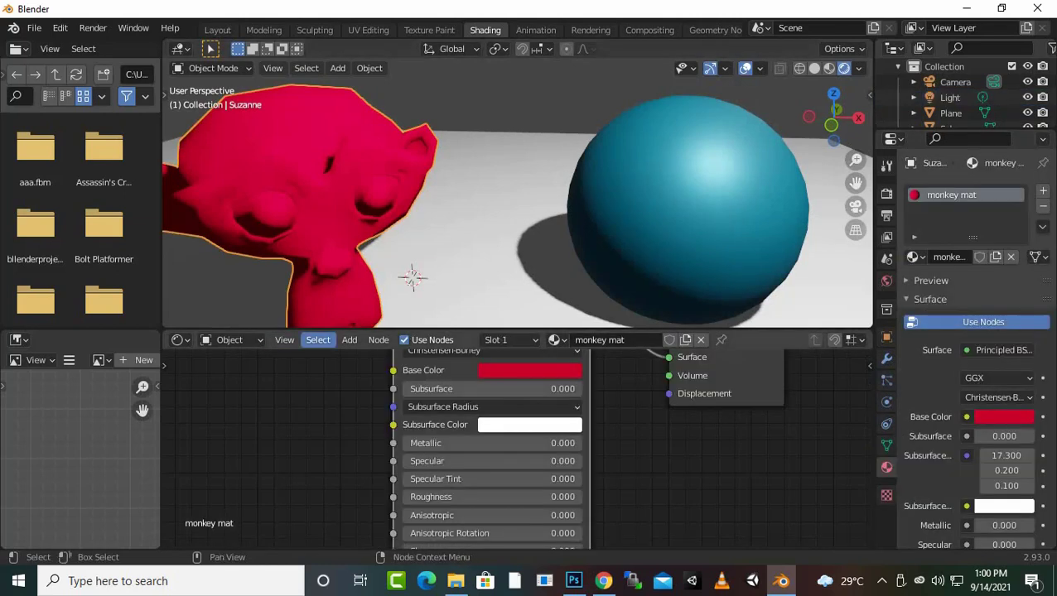
- Set the Principled BSDF Metallic to 0.264, Specular to 0.136 and Roughness to 0.177
{"action": "scroll", "coordinate": [431, 262], "scroll_direction": "down", "scroll_amount": 1}
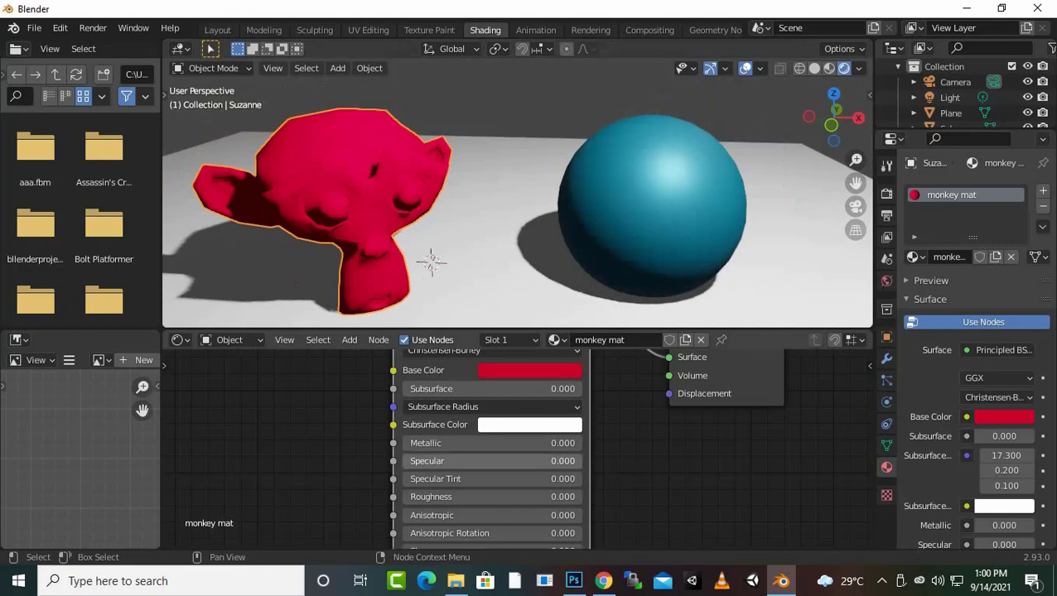
{"action": "scroll", "coordinate": [513, 447], "scroll_direction": "up", "scroll_amount": 2}
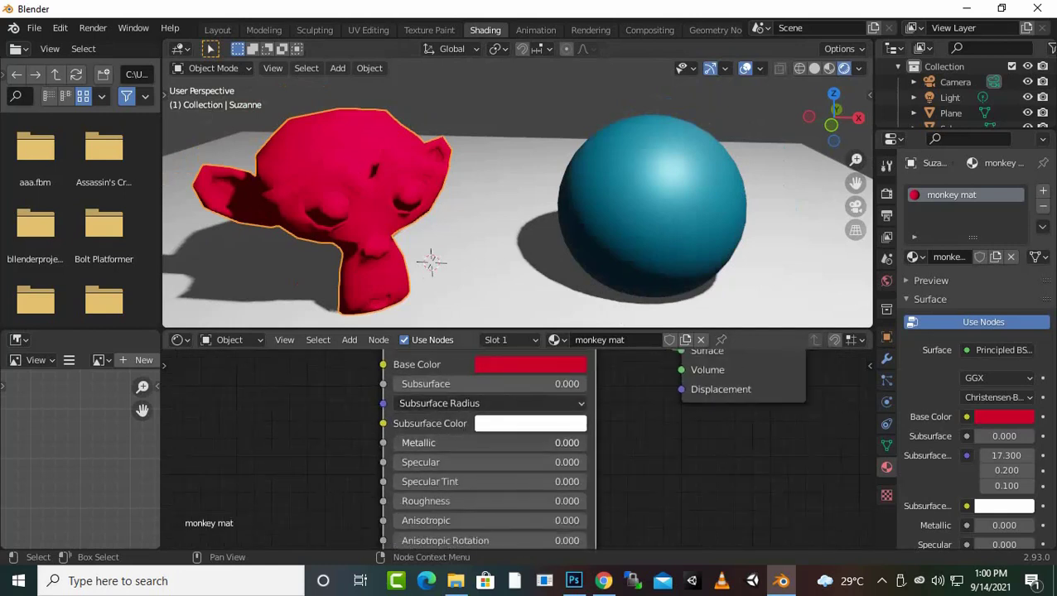
{"action": "left_click_drag", "start_coordinate": [464, 442], "coordinate": [514, 442]}
{"action": "left_click", "coordinate": [514, 443]}
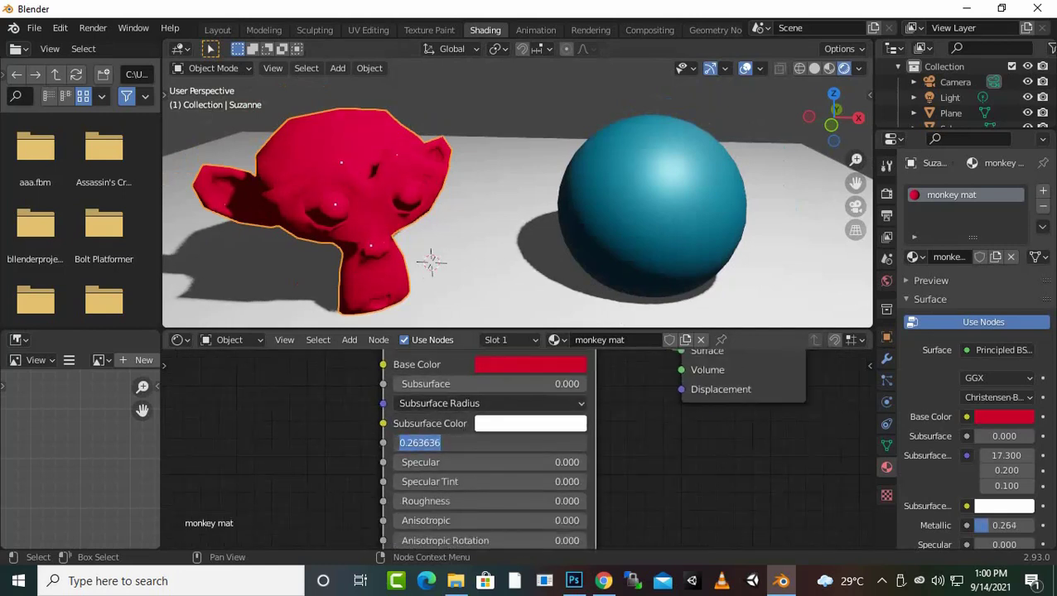
{"action": "key", "text": "Return"}
{"action": "left_click_drag", "start_coordinate": [414, 462], "coordinate": [439, 462]}
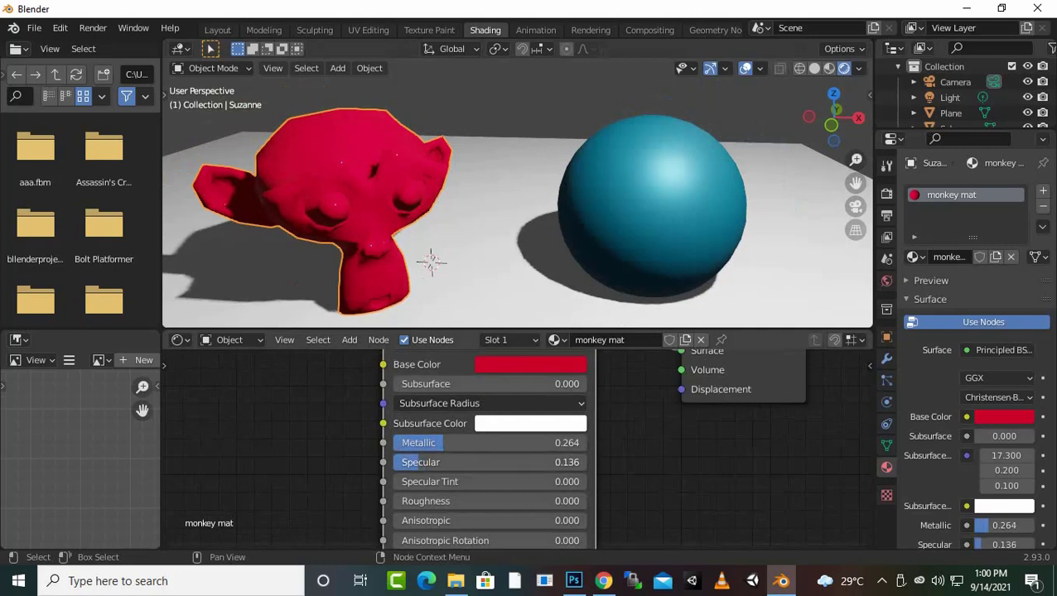
{"action": "left_click_drag", "start_coordinate": [414, 501], "coordinate": [448, 501]}
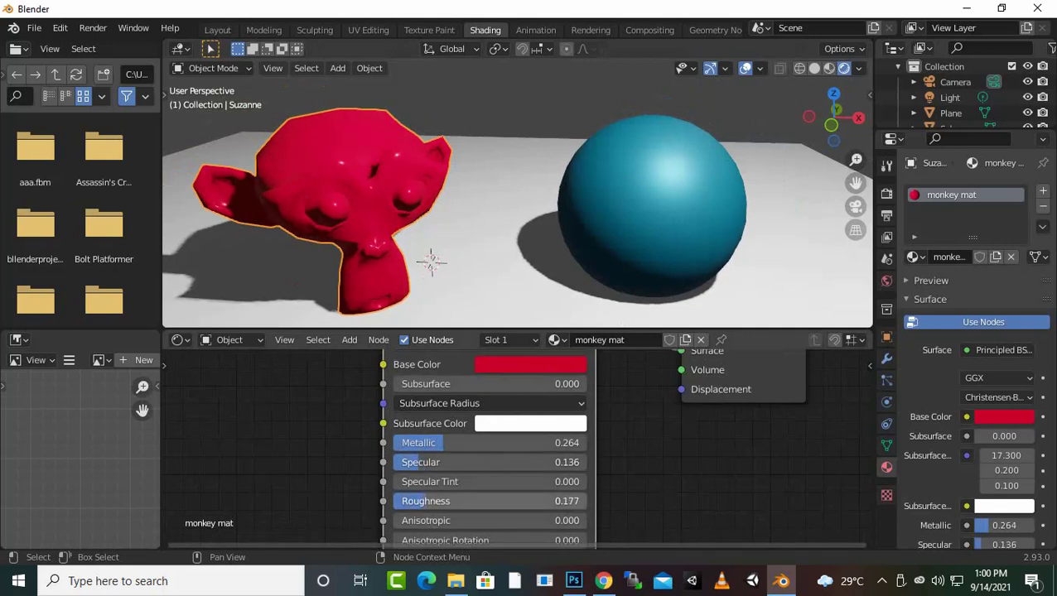
- Raise Metallic to 0.318 and Anisotropic to its maximum of 1.000
{"action": "scroll", "coordinate": [518, 199], "scroll_direction": "up", "scroll_amount": 2}
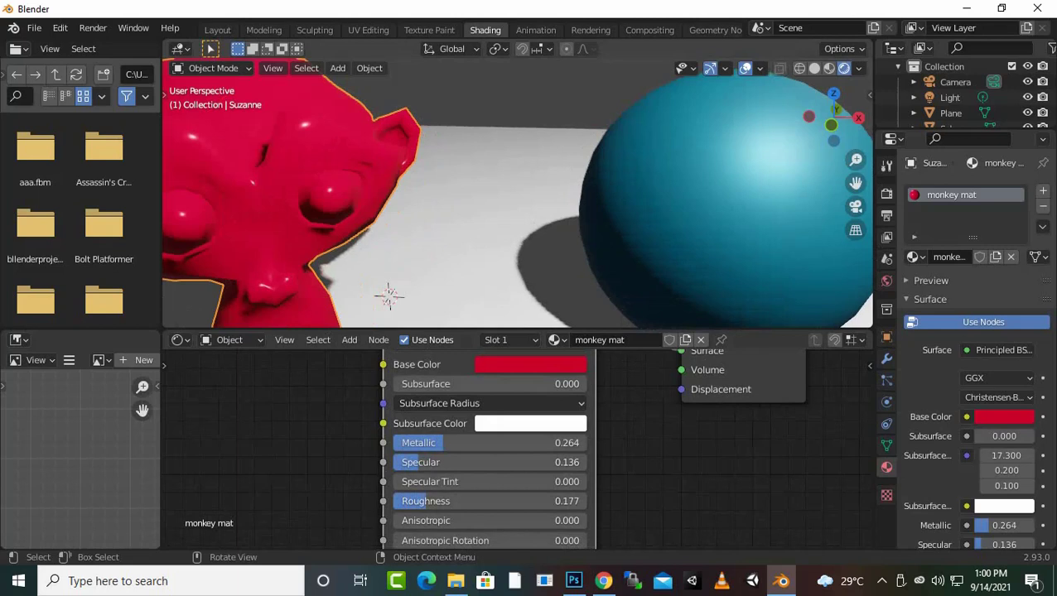
{"action": "scroll", "coordinate": [518, 199], "scroll_direction": "down", "scroll_amount": 3}
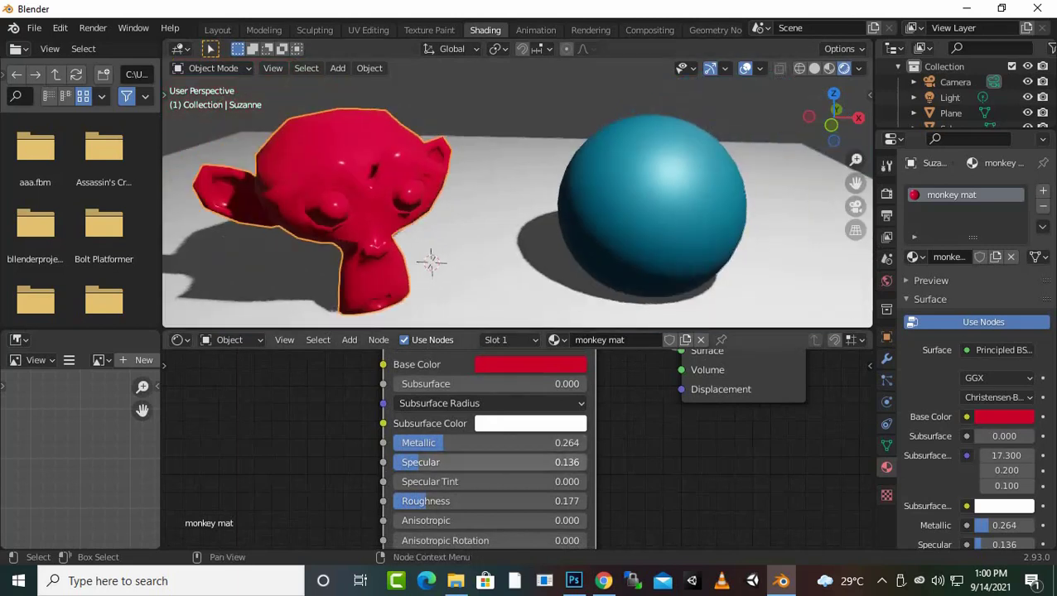
{"action": "left_click_drag", "start_coordinate": [497, 442], "coordinate": [508, 442]}
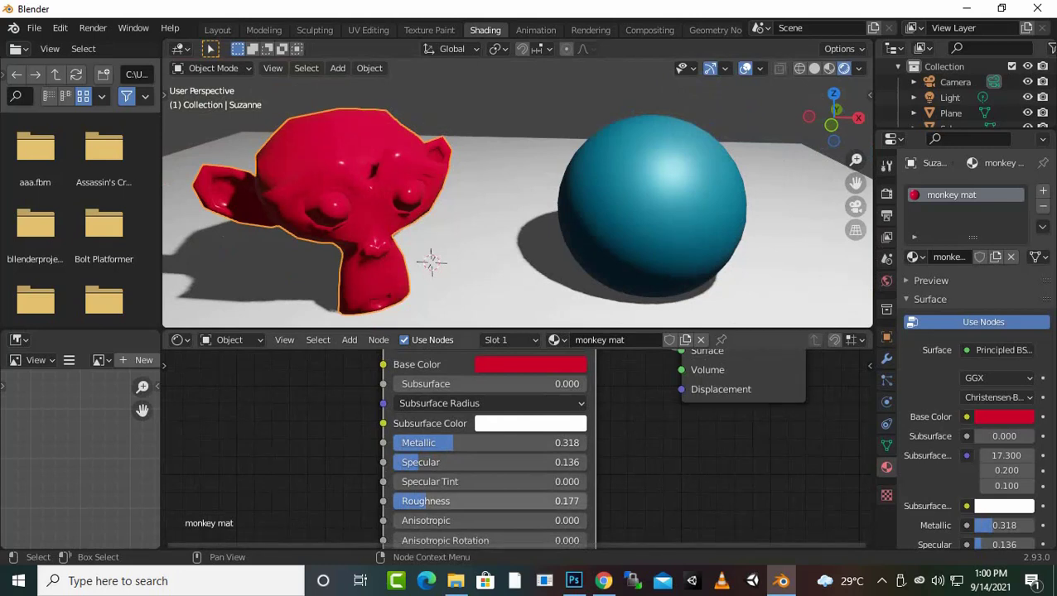
{"action": "left_click_drag", "start_coordinate": [402, 520], "coordinate": [589, 520]}
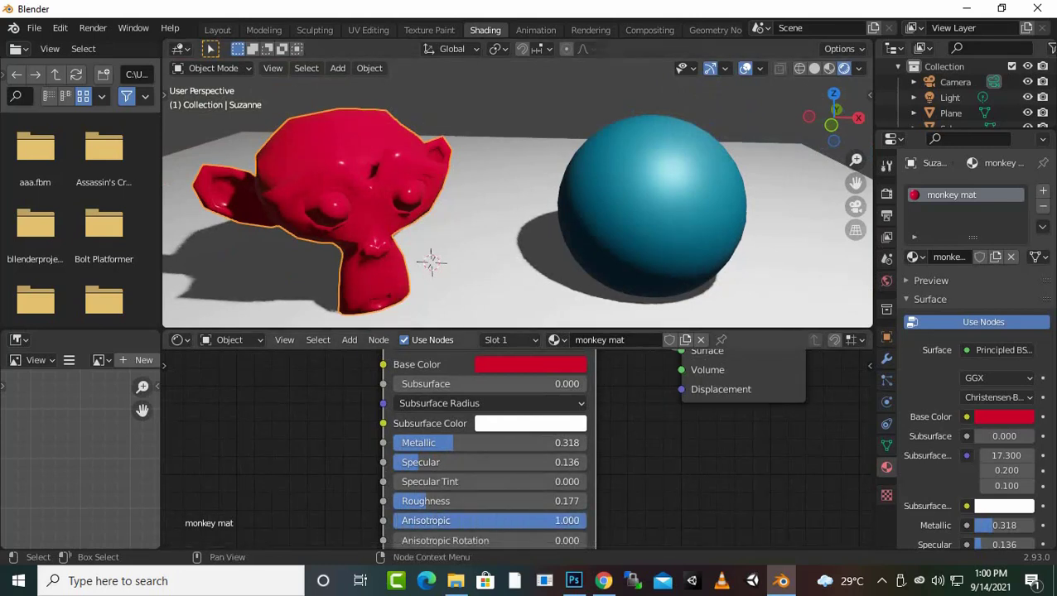
- Lower the monkey mat's Anisotropic from 1.000 to 0.477
{"action": "scroll", "coordinate": [489, 447], "scroll_direction": "down", "scroll_amount": 1}
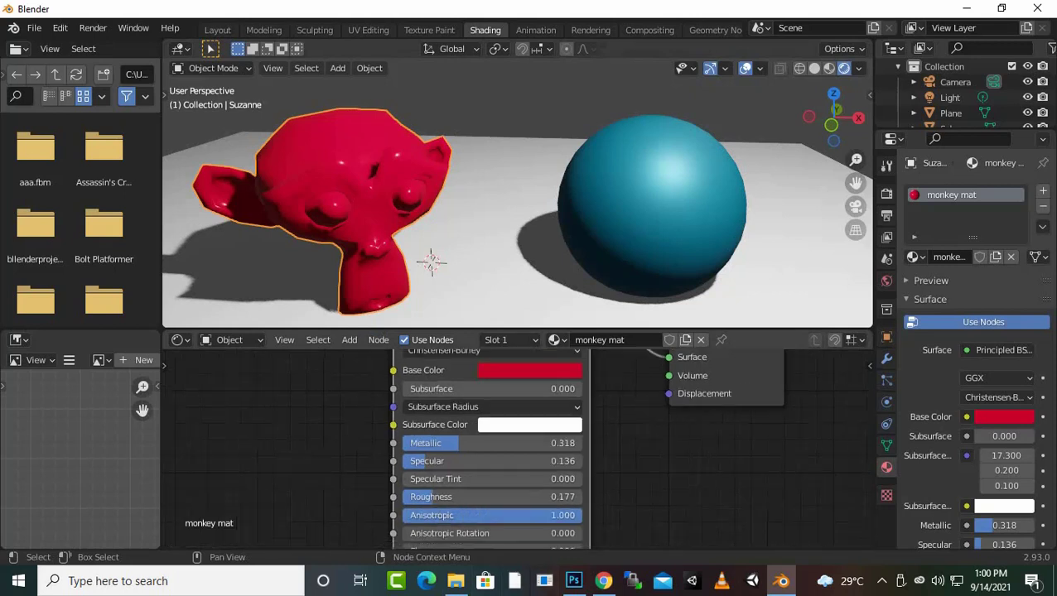
{"action": "scroll", "coordinate": [489, 447], "scroll_direction": "down", "scroll_amount": 2}
{"action": "middle_click_drag", "start_coordinate": [489, 447], "coordinate": [501, 442]}
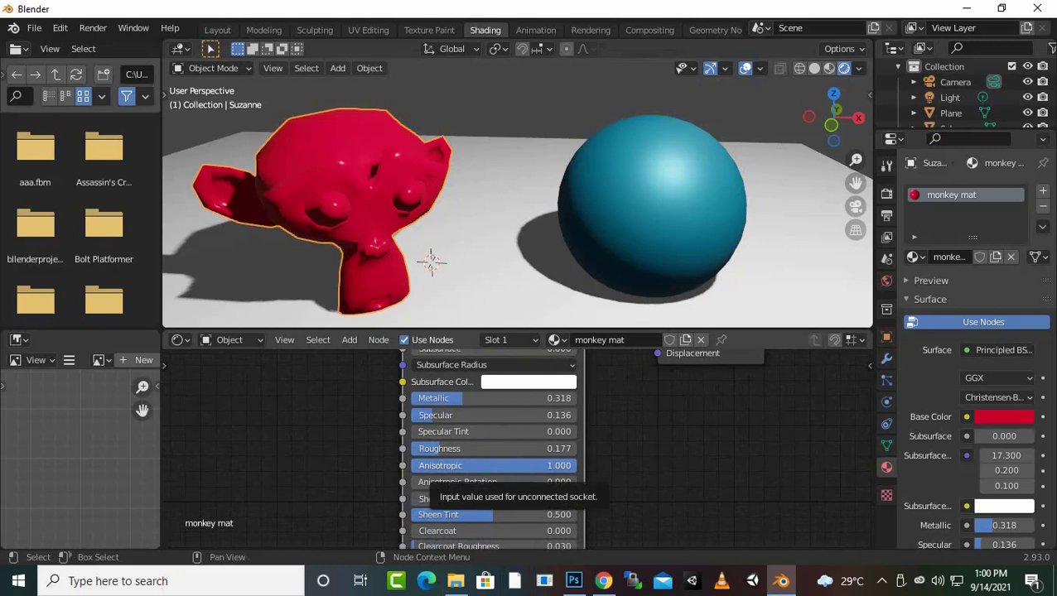
{"action": "left_click_drag", "start_coordinate": [538, 465], "coordinate": [451, 465]}
{"action": "left_click", "coordinate": [452, 466]}
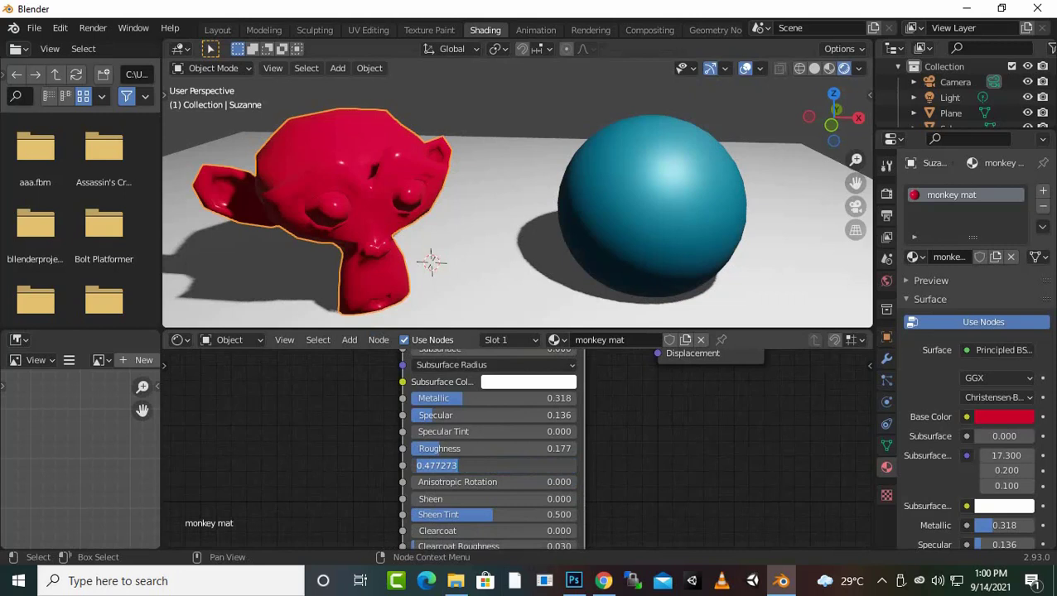
{"action": "key", "text": "Return"}
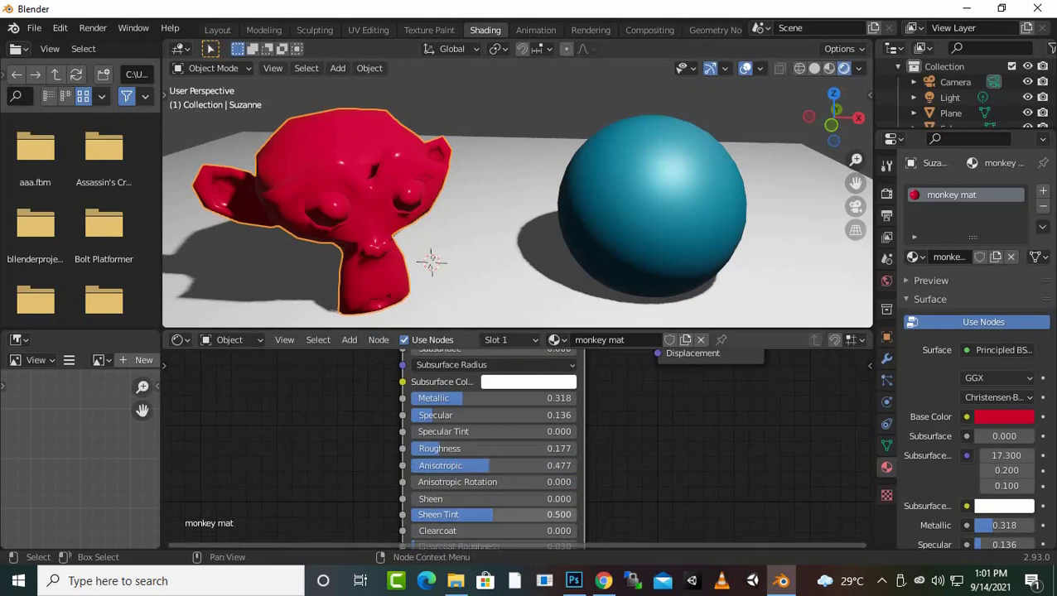
- Nudge Sheen slightly, set Clearcoat to 0.305, then raise it to 1.000
{"action": "left_click_drag", "start_coordinate": [464, 499], "coordinate": [414, 498]}
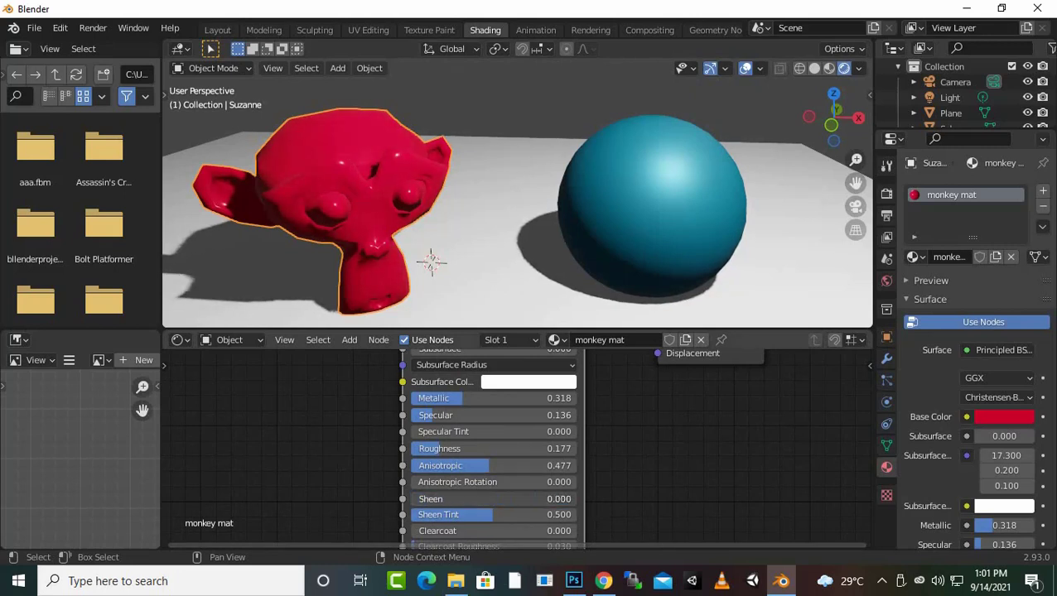
{"action": "scroll", "coordinate": [508, 443], "scroll_direction": "down", "scroll_amount": 1}
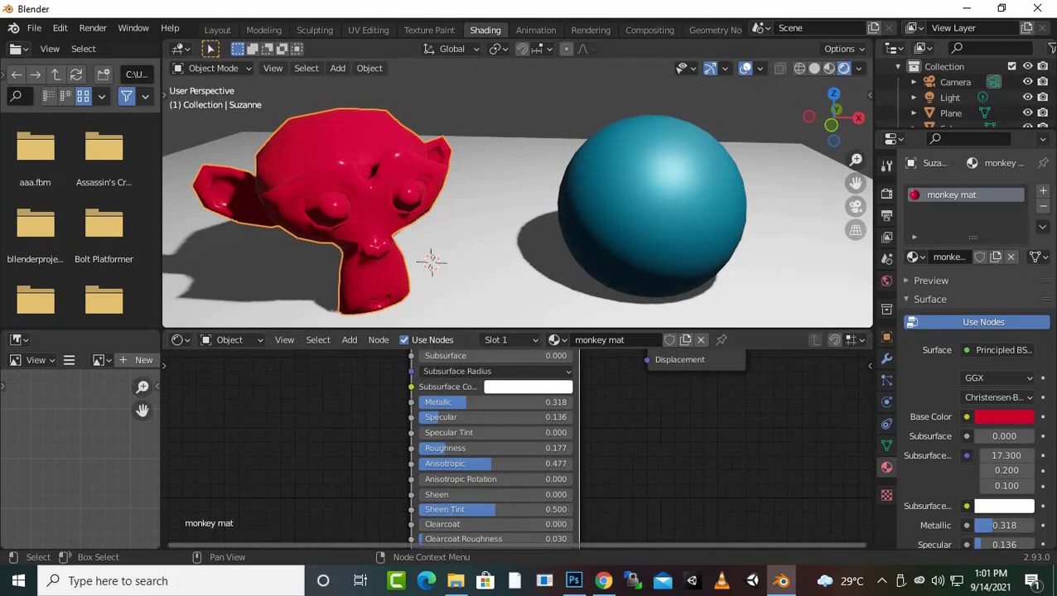
{"action": "left_click", "coordinate": [464, 525]}
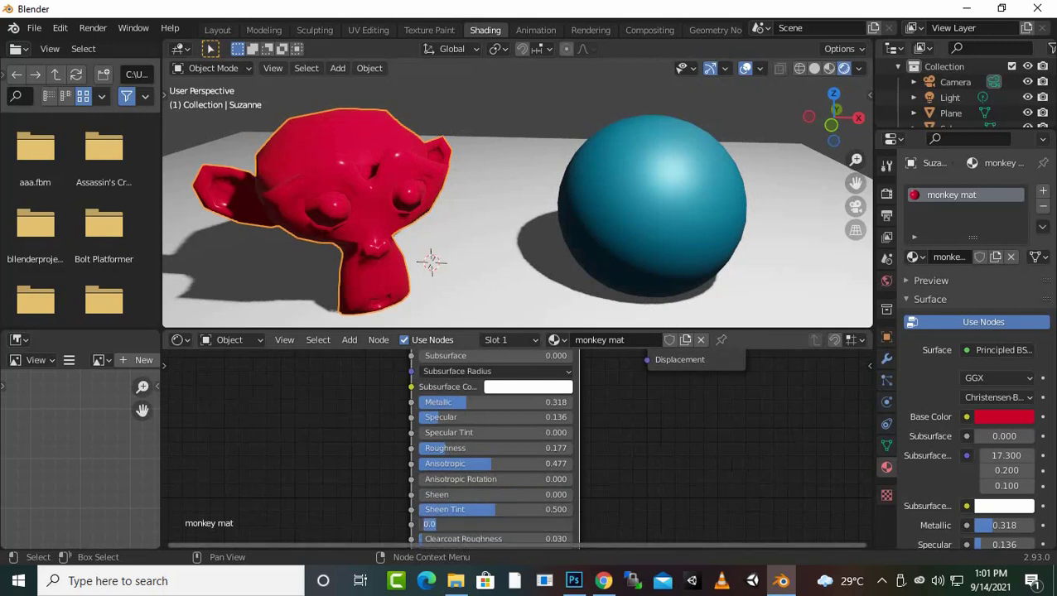
{"action": "type", "text": "0.305"}
{"action": "key", "text": "Return"}
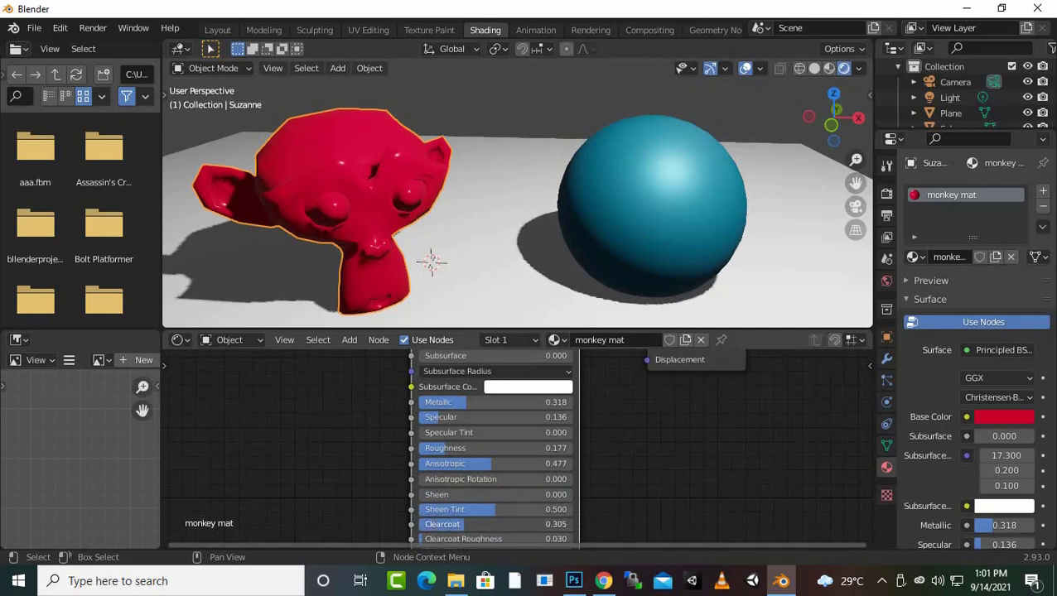
{"action": "left_click_drag", "start_coordinate": [463, 524], "coordinate": [570, 525]}
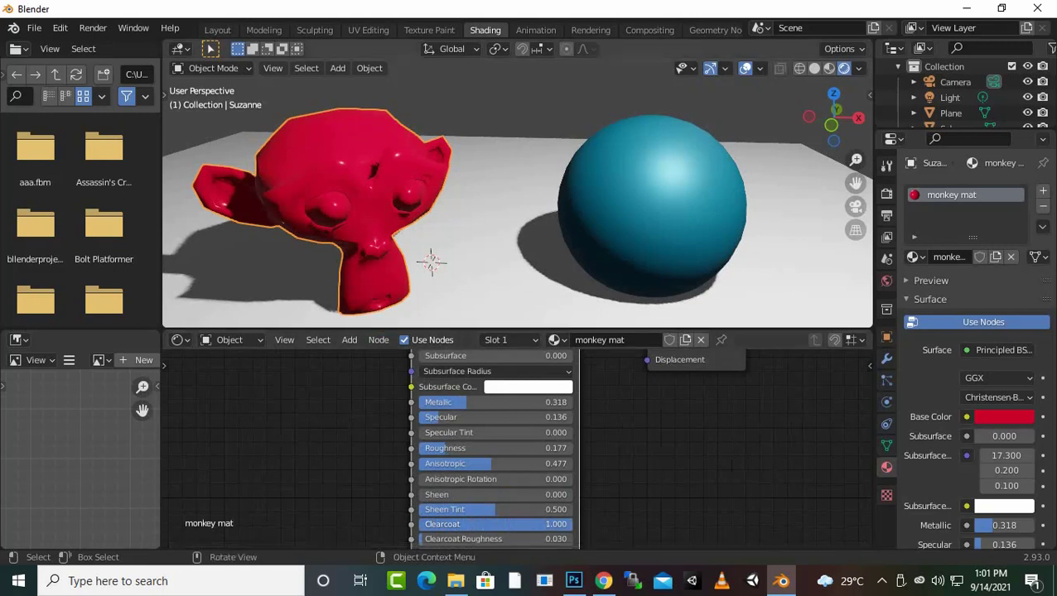
{"action": "scroll", "coordinate": [516, 198], "scroll_direction": "up", "scroll_amount": 3}
{"action": "scroll", "coordinate": [517, 199], "scroll_direction": "up", "scroll_amount": 2}
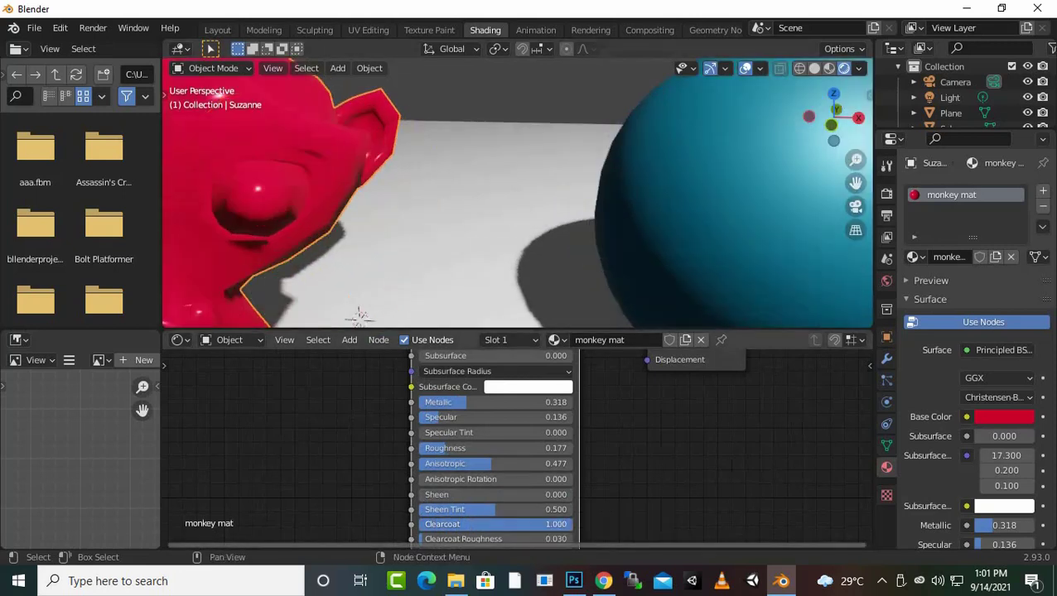
- Set the monkey mat's Clearcoat back to 0
{"action": "left_click_drag", "start_coordinate": [569, 524], "coordinate": [419, 524]}
{"action": "scroll", "coordinate": [497, 464], "scroll_direction": "down", "scroll_amount": 1, "text": "shift"}
{"action": "scroll", "coordinate": [497, 447], "scroll_direction": "down", "scroll_amount": 2, "text": "shift"}
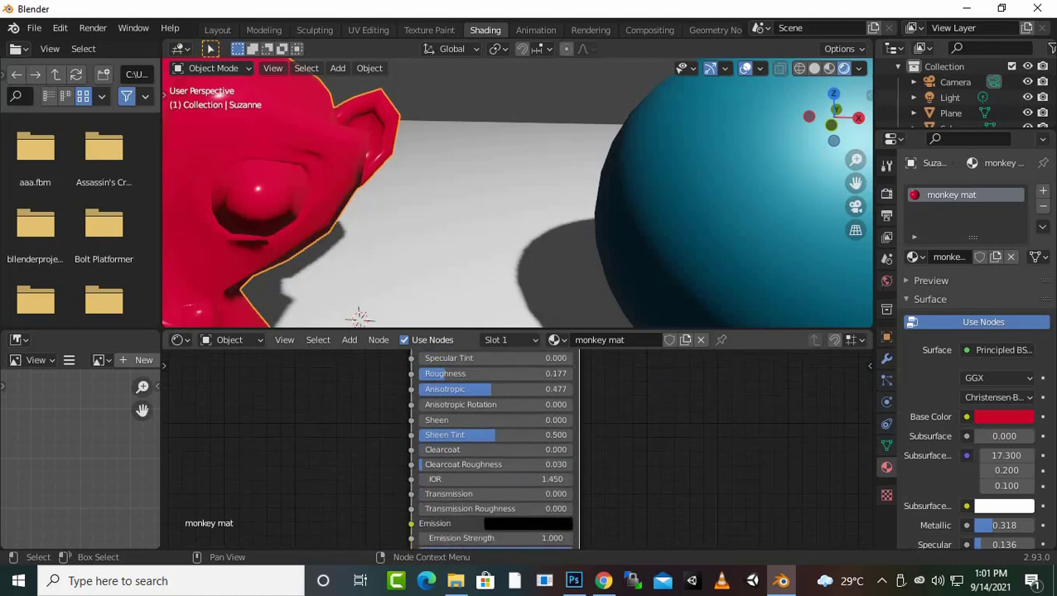
{"action": "scroll", "coordinate": [497, 447], "scroll_direction": "down", "scroll_amount": 1}
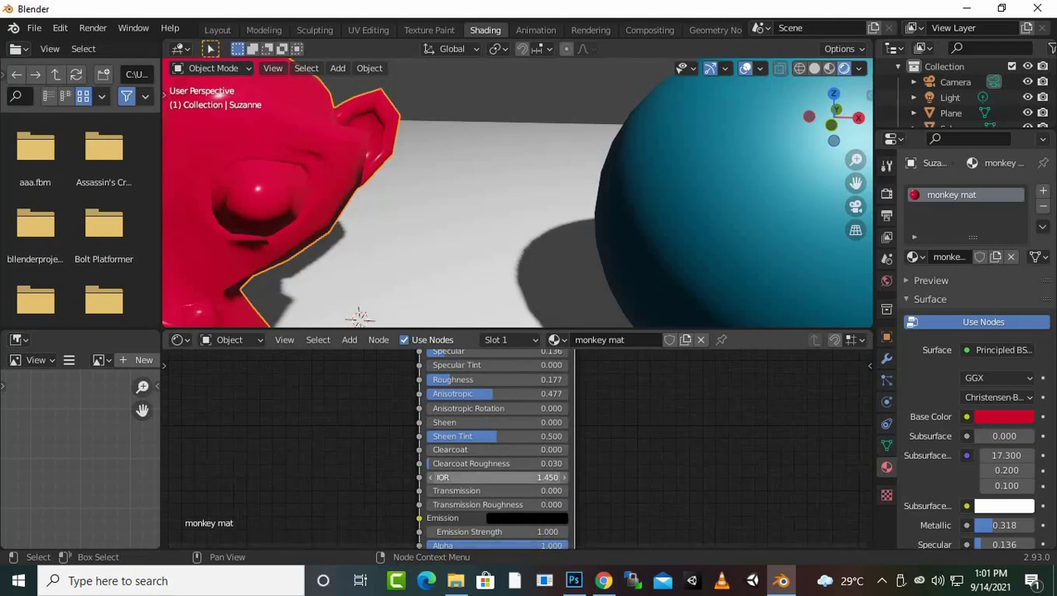
- Orbit the viewport to see more of Suzanne's face, then switch to the web browser
{"action": "scroll", "coordinate": [497, 464], "scroll_direction": "down", "scroll_amount": 1, "text": "shift"}
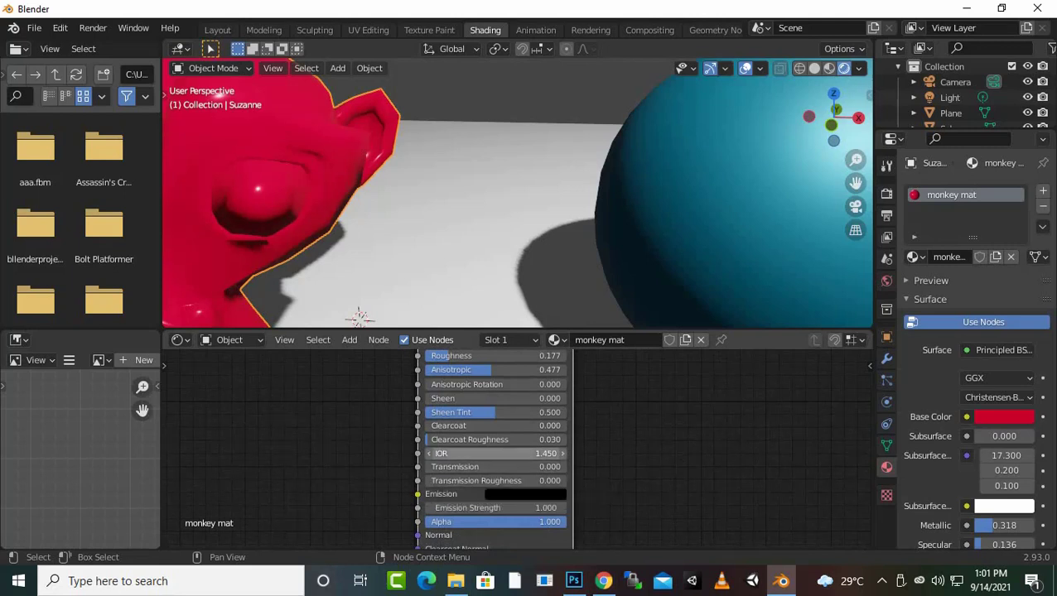
{"action": "middle_click_drag", "start_coordinate": [497, 207], "coordinate": [530, 215]}
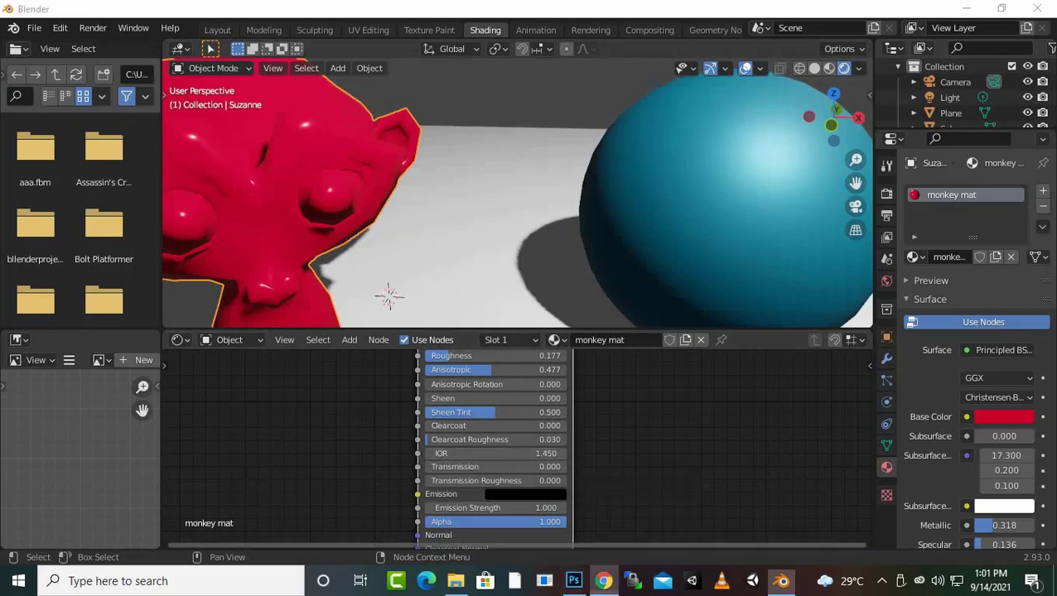
{"action": "left_click", "coordinate": [603, 580]}
- Search Google for 'ior blender' in a new tab
{"action": "left_click", "coordinate": [273, 14]}
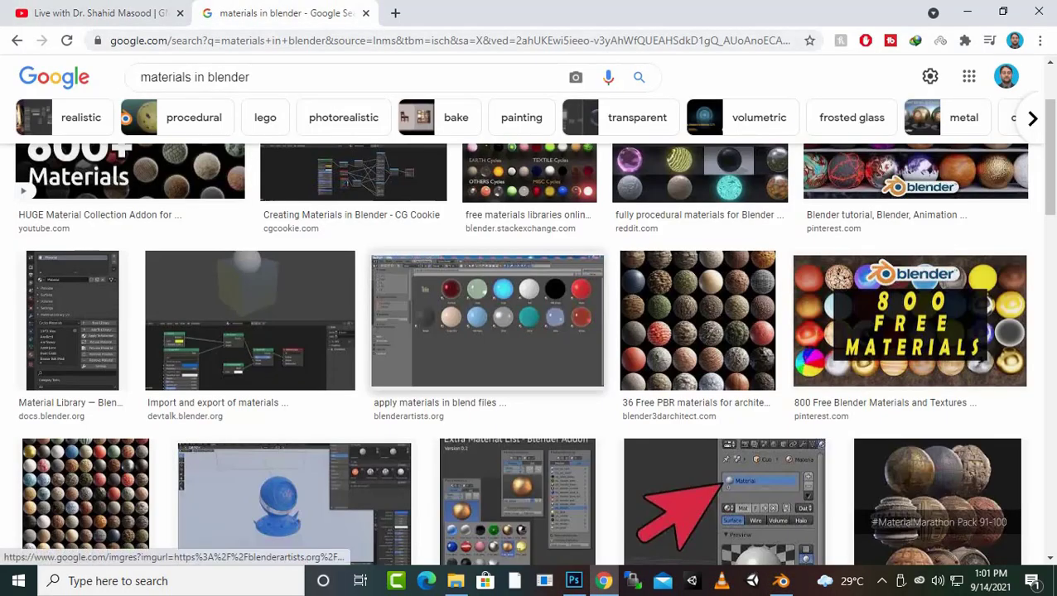
{"action": "left_click", "coordinate": [395, 13]}
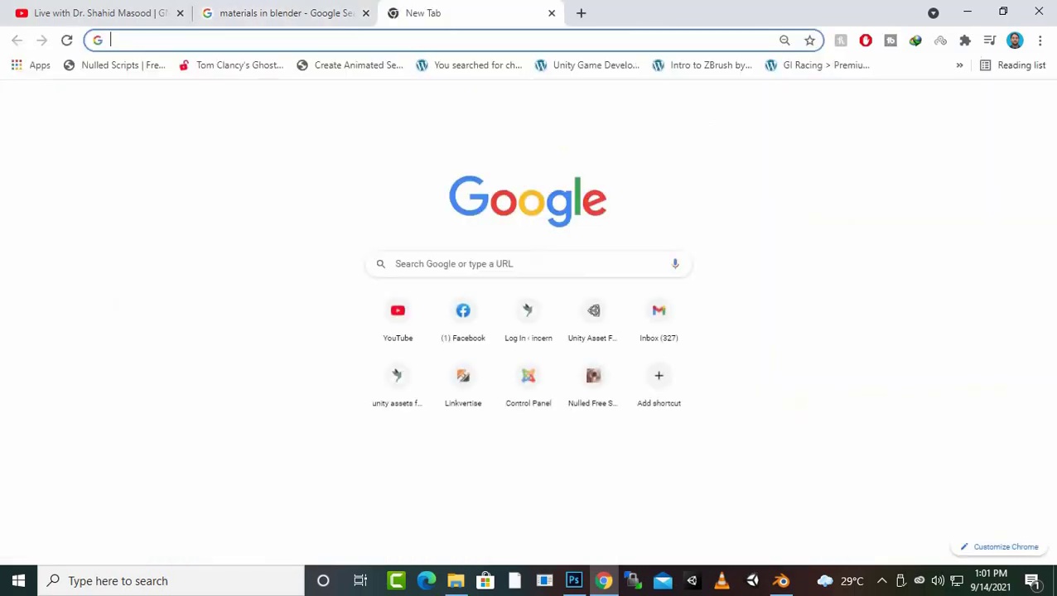
{"action": "type", "text": "ior"}
{"action": "key", "text": "Return"}
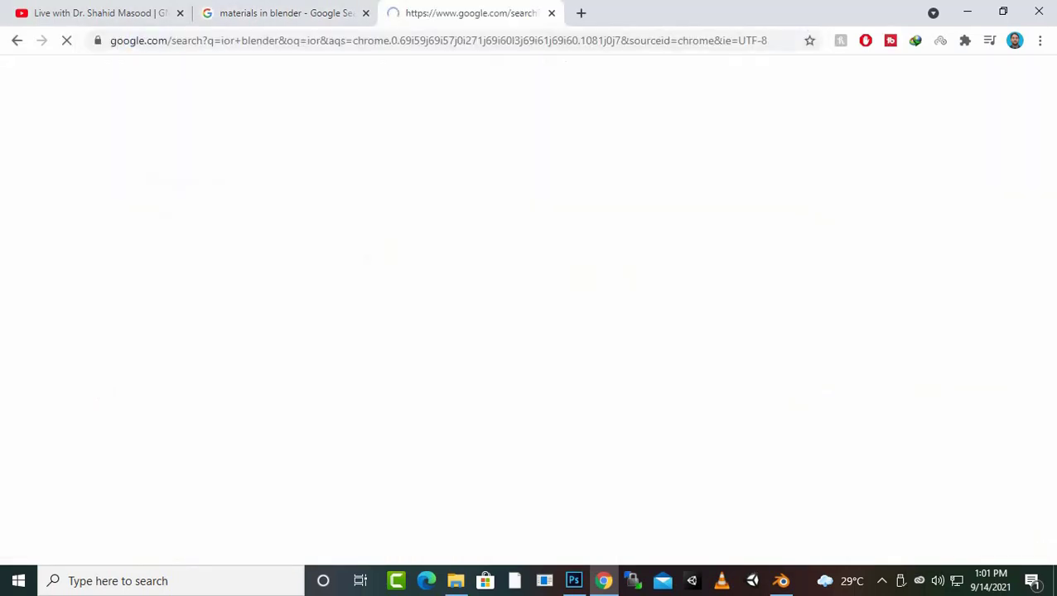
- Open the blenderartists IOR list and highlight the Agate, Quartz and Sugar values
{"action": "left_click", "coordinate": [297, 226]}
{"action": "scroll", "coordinate": [297, 225], "scroll_direction": "down", "scroll_amount": 2}
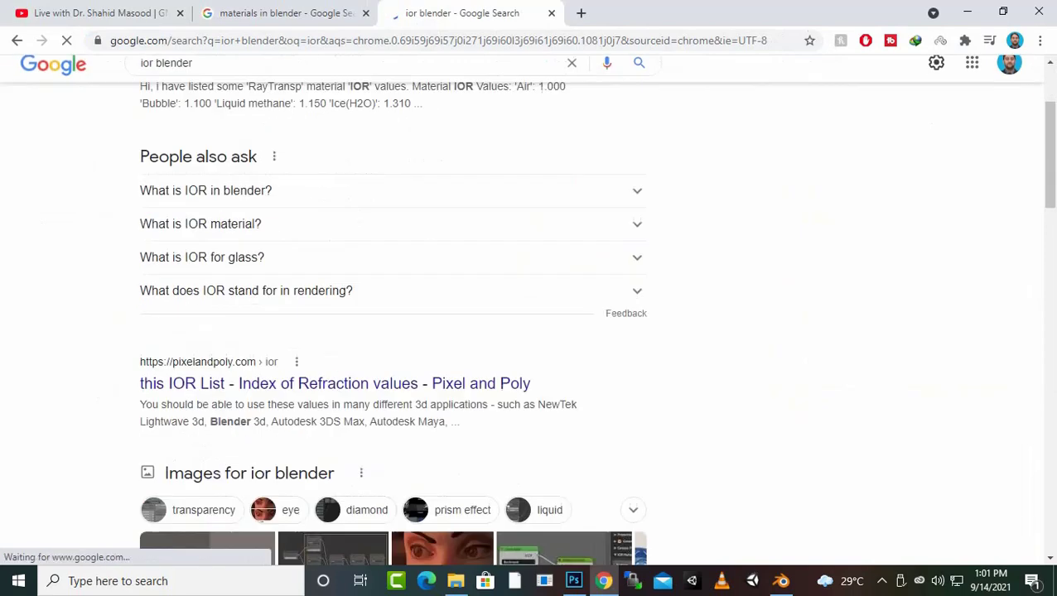
{"action": "scroll", "coordinate": [297, 225], "scroll_direction": "down", "scroll_amount": 2}
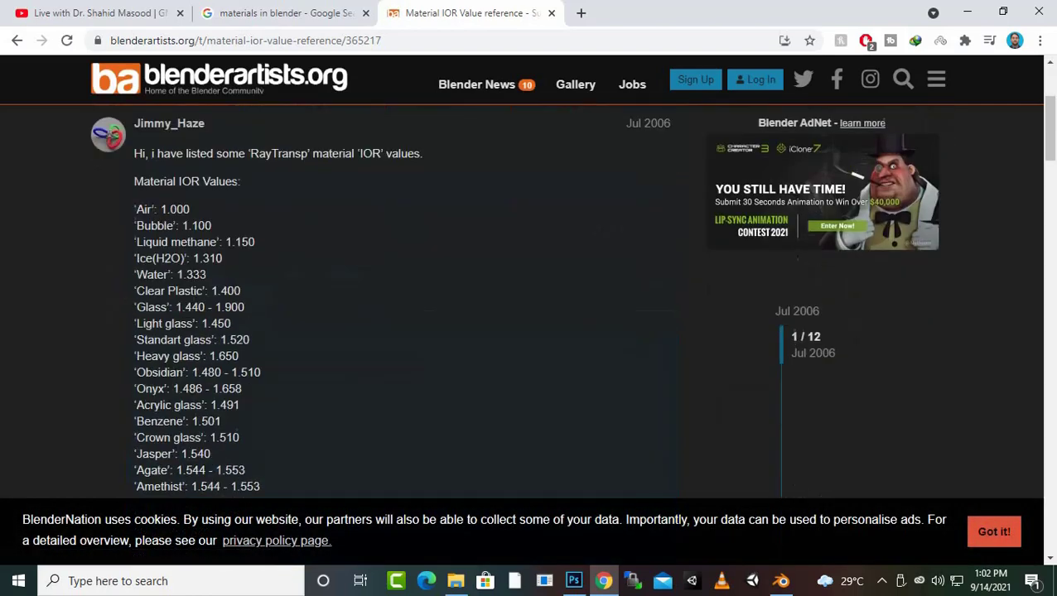
{"action": "scroll", "coordinate": [406, 281], "scroll_direction": "down", "scroll_amount": 1}
{"action": "scroll", "coordinate": [405, 282], "scroll_direction": "down", "scroll_amount": 1}
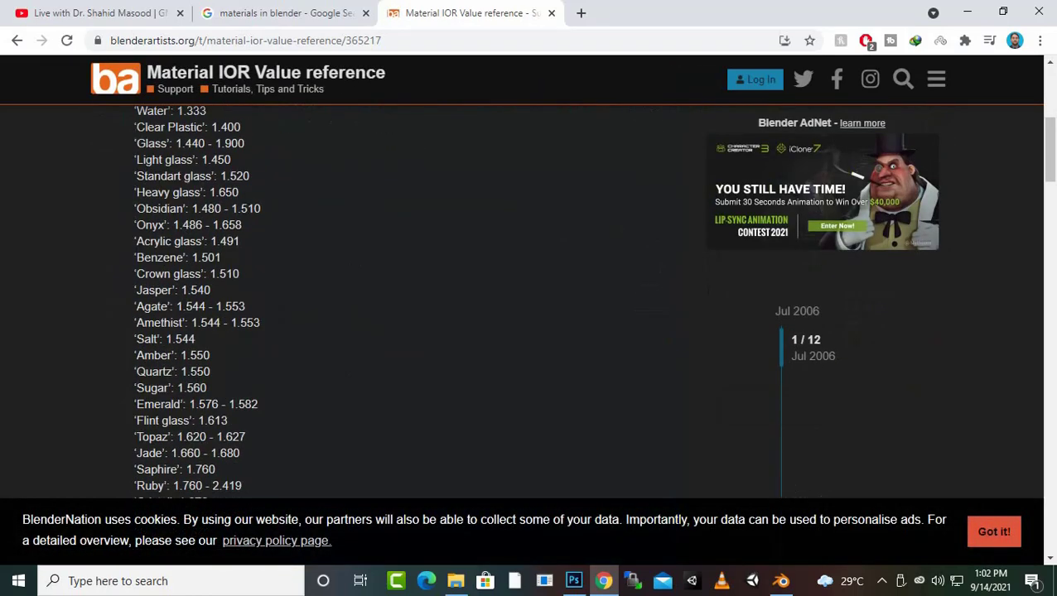
{"action": "scroll", "coordinate": [406, 282], "scroll_direction": "down", "scroll_amount": 1}
{"action": "scroll", "coordinate": [406, 282], "scroll_direction": "down", "scroll_amount": 1}
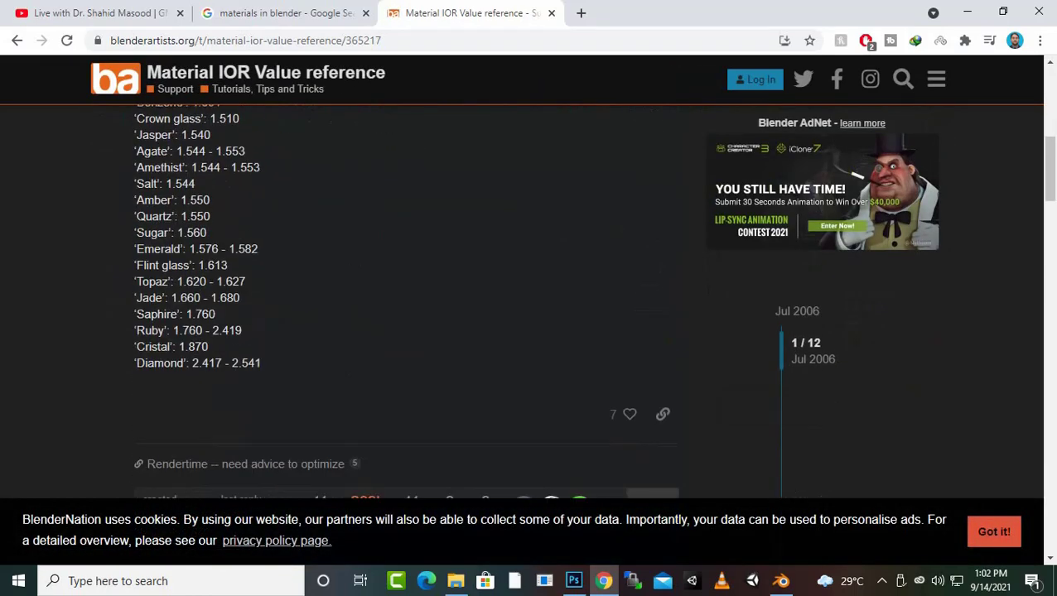
{"action": "left_click_drag", "start_coordinate": [178, 150], "coordinate": [245, 151]}
{"action": "left_click_drag", "start_coordinate": [196, 233], "coordinate": [213, 216]}
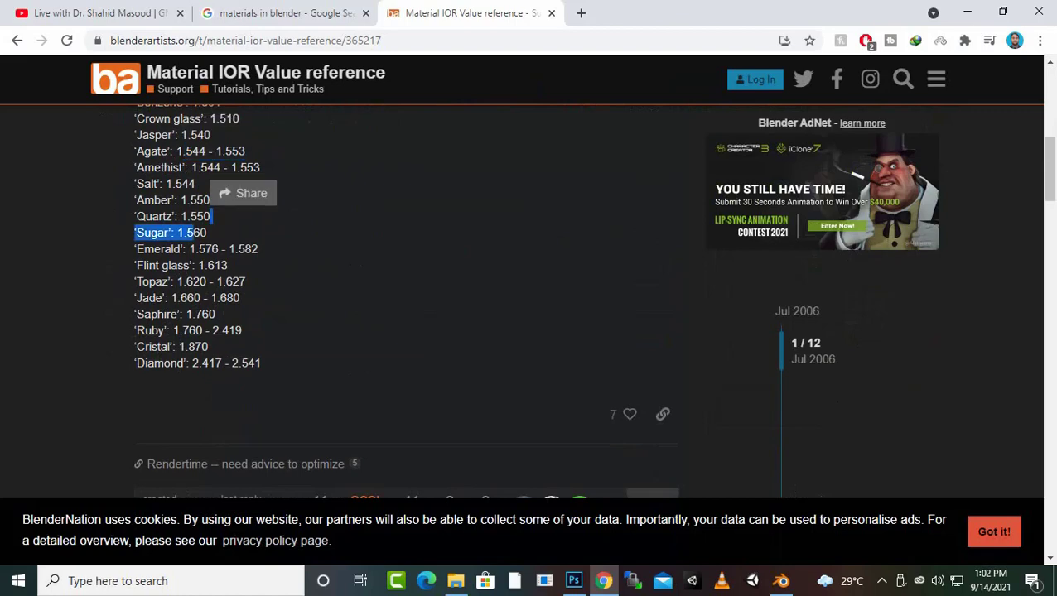
{"action": "left_click", "coordinate": [781, 581]}
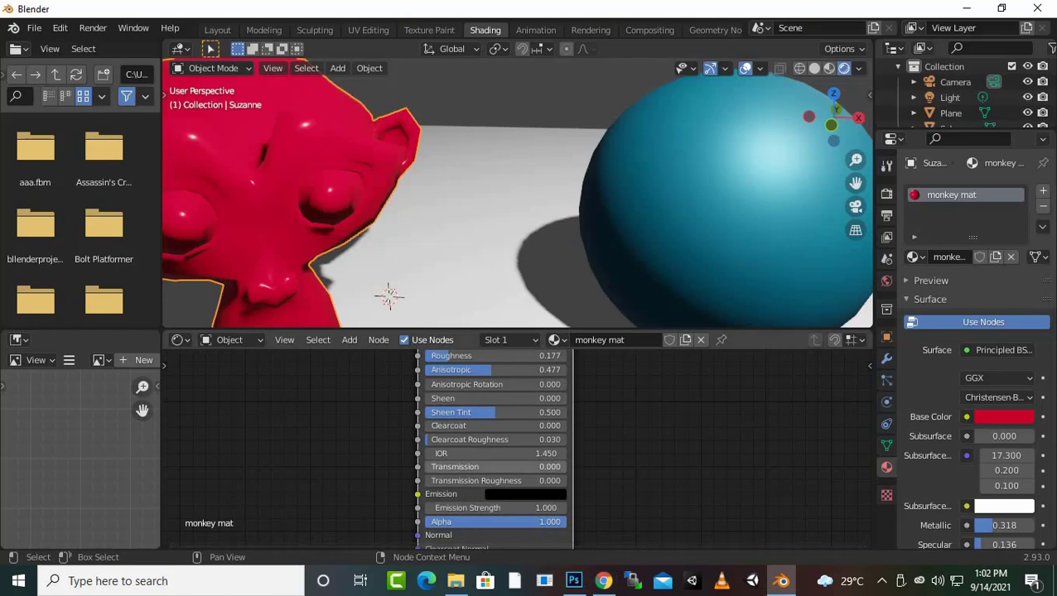
- Try raising Transmission to about 0.66, then undo it back to zero
{"action": "left_click_drag", "start_coordinate": [464, 466], "coordinate": [535, 466]}
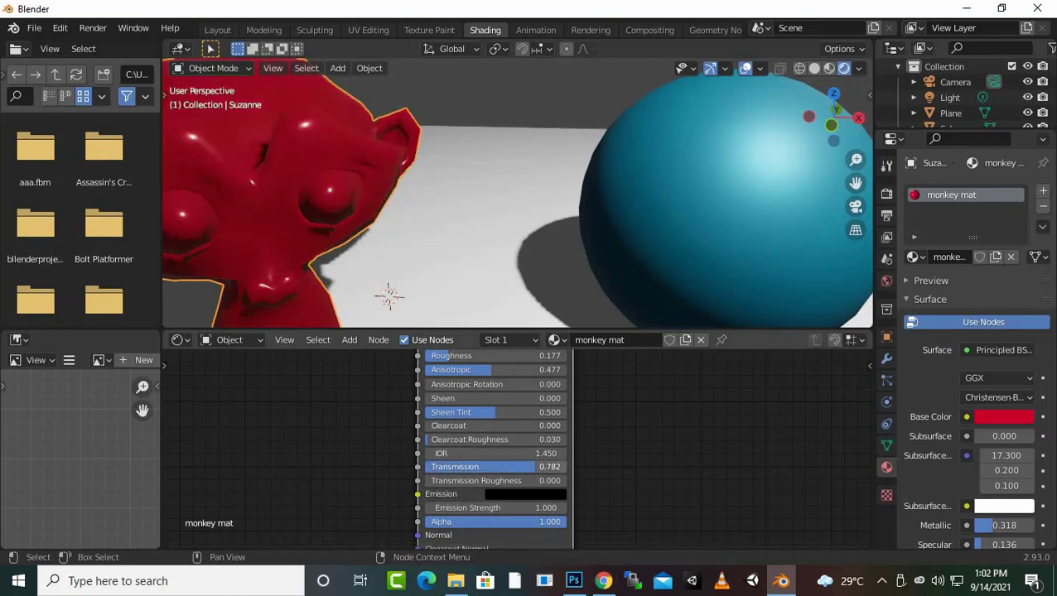
{"action": "scroll", "coordinate": [517, 195], "scroll_direction": "down", "scroll_amount": 1}
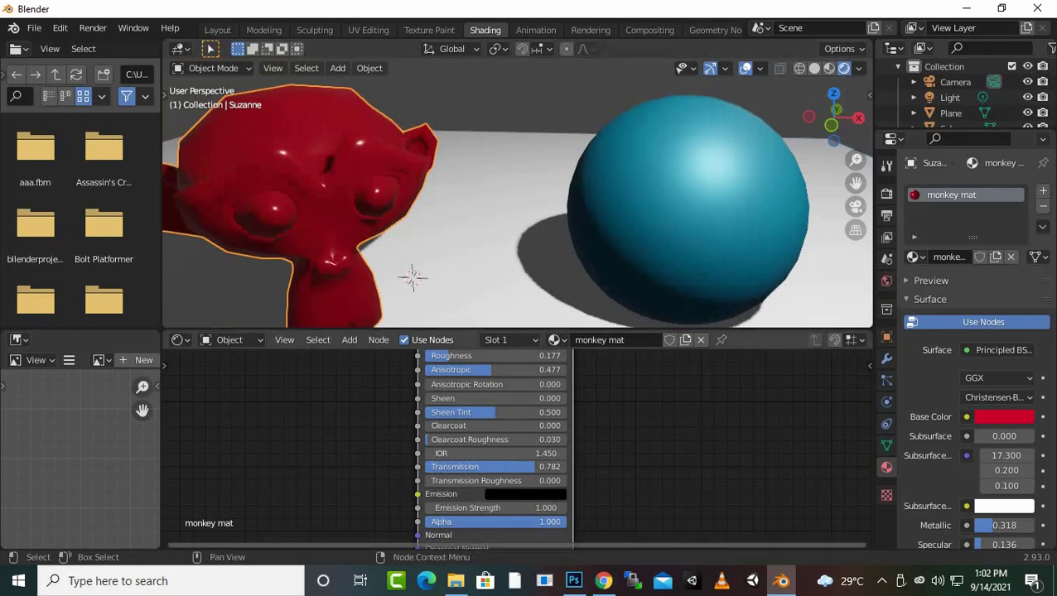
{"action": "key", "text": "ctrl+z"}
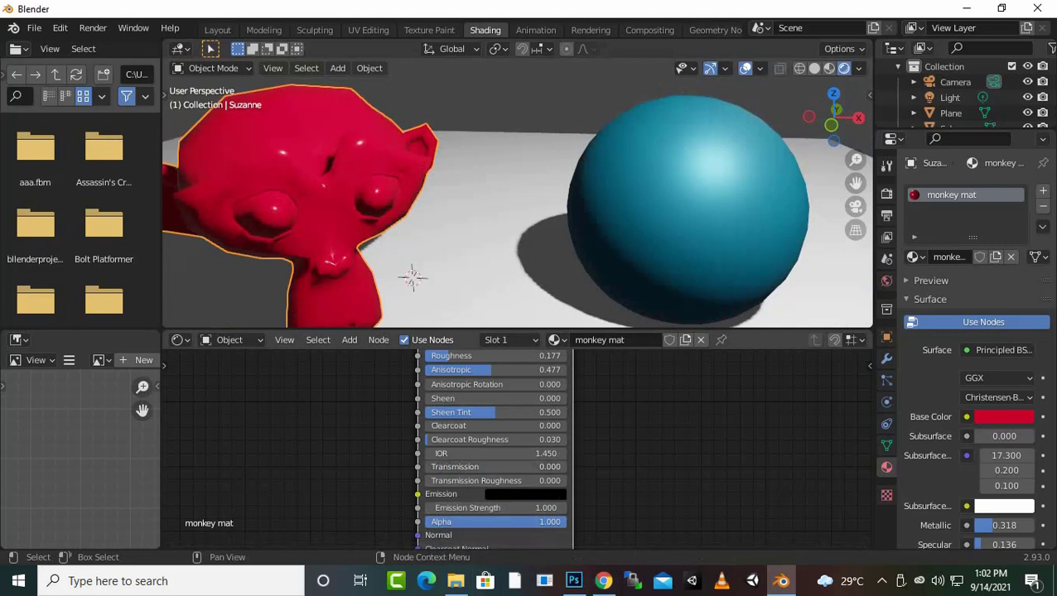
- Make the Emission colour blue and raise Emission Strength to 35.900
{"action": "middle_click_drag", "start_coordinate": [489, 464], "coordinate": [480, 393]}
{"action": "left_click", "coordinate": [513, 423]}
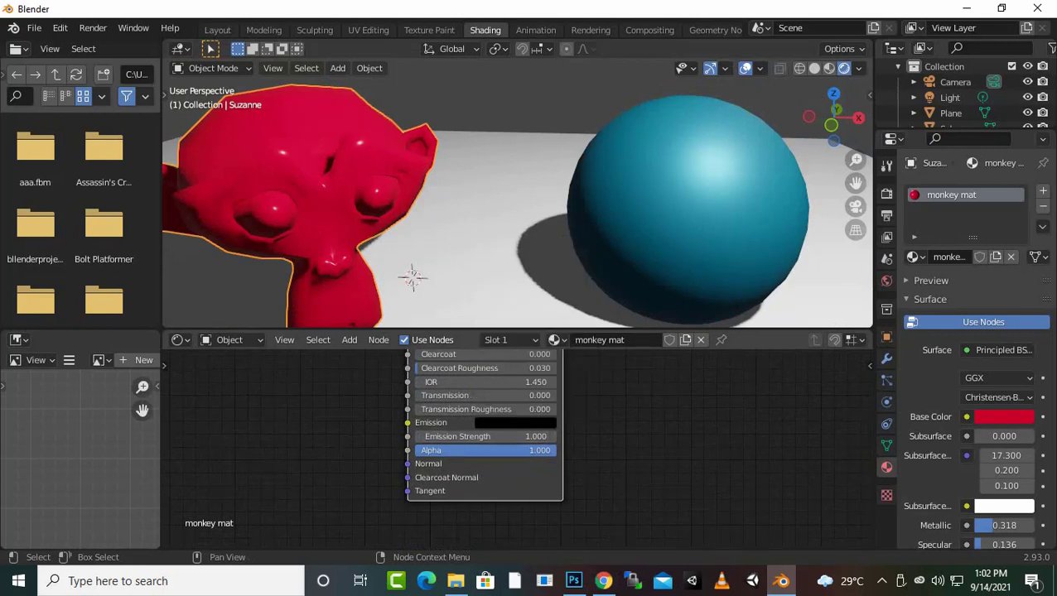
{"action": "left_click", "coordinate": [514, 422]}
{"action": "left_click_drag", "start_coordinate": [586, 328], "coordinate": [586, 278]}
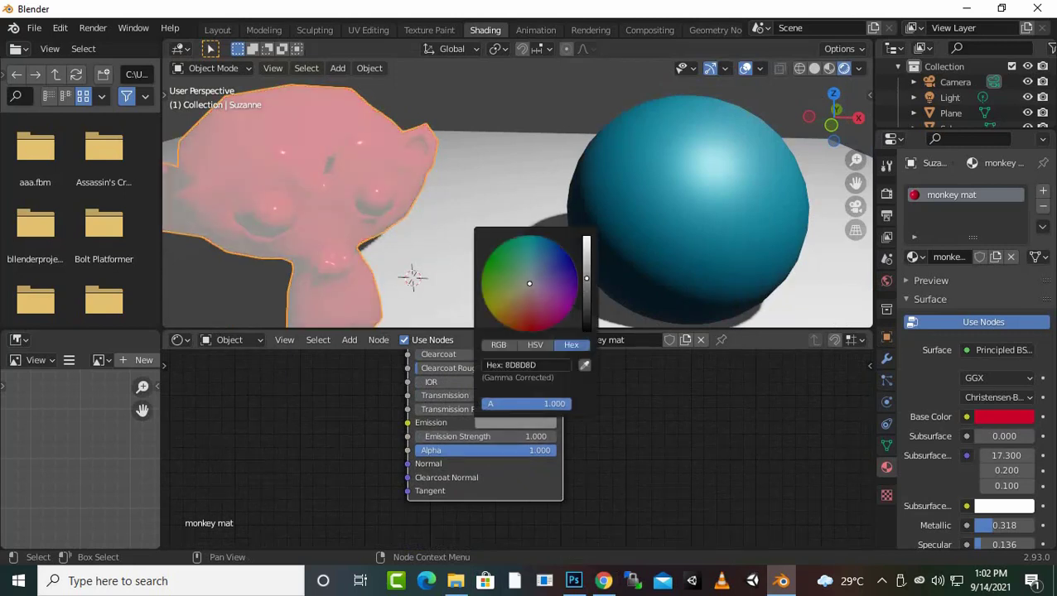
{"action": "left_click", "coordinate": [569, 256]}
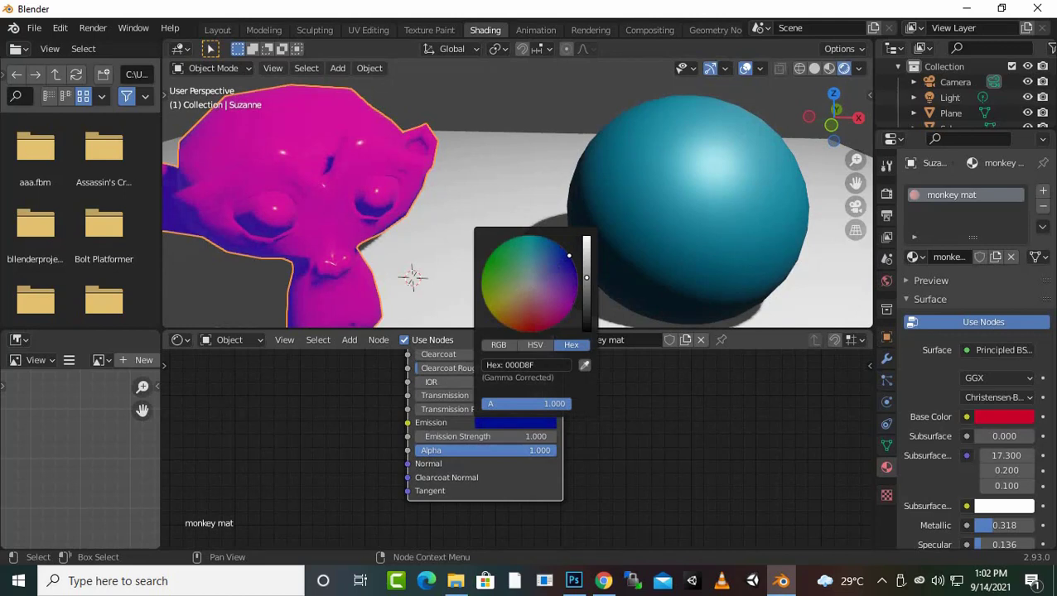
{"action": "middle_click_drag", "start_coordinate": [413, 276], "coordinate": [431, 262]}
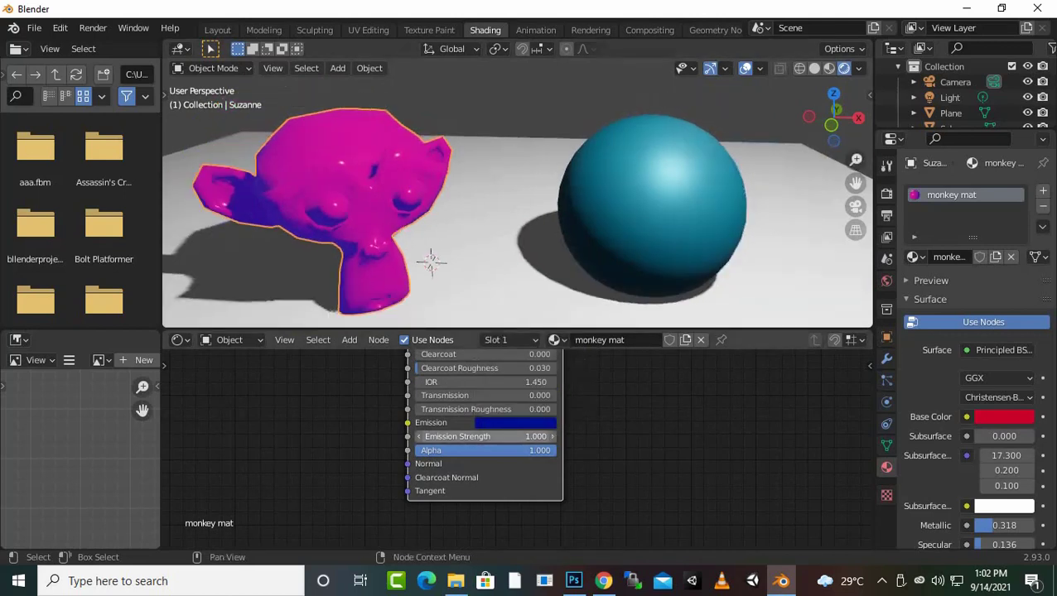
{"action": "left_click_drag", "start_coordinate": [488, 437], "coordinate": [580, 437]}
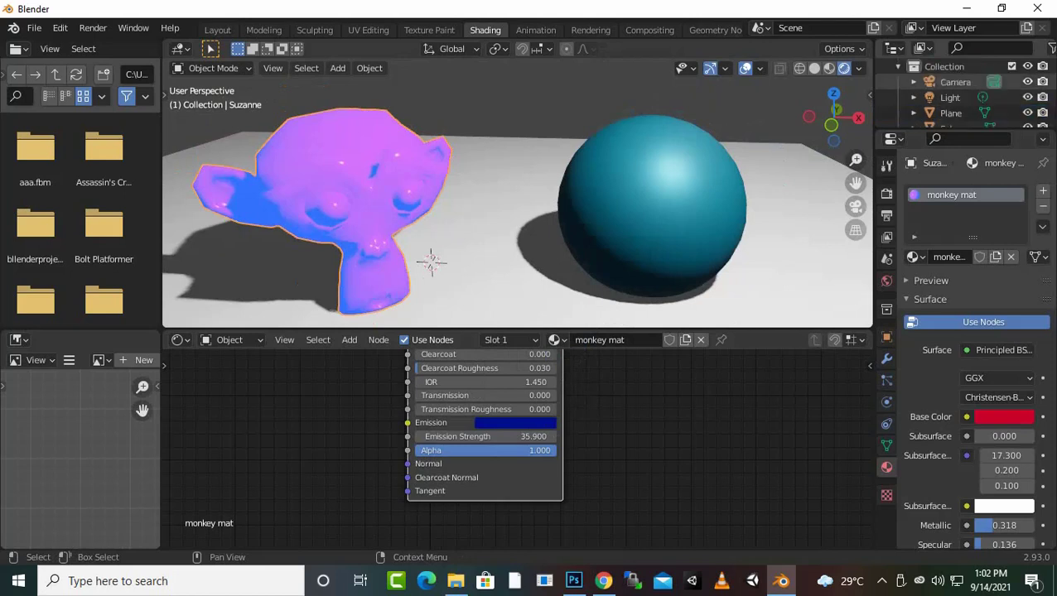
{"action": "left_click", "coordinate": [953, 97]}
{"action": "left_click", "coordinate": [996, 293]}
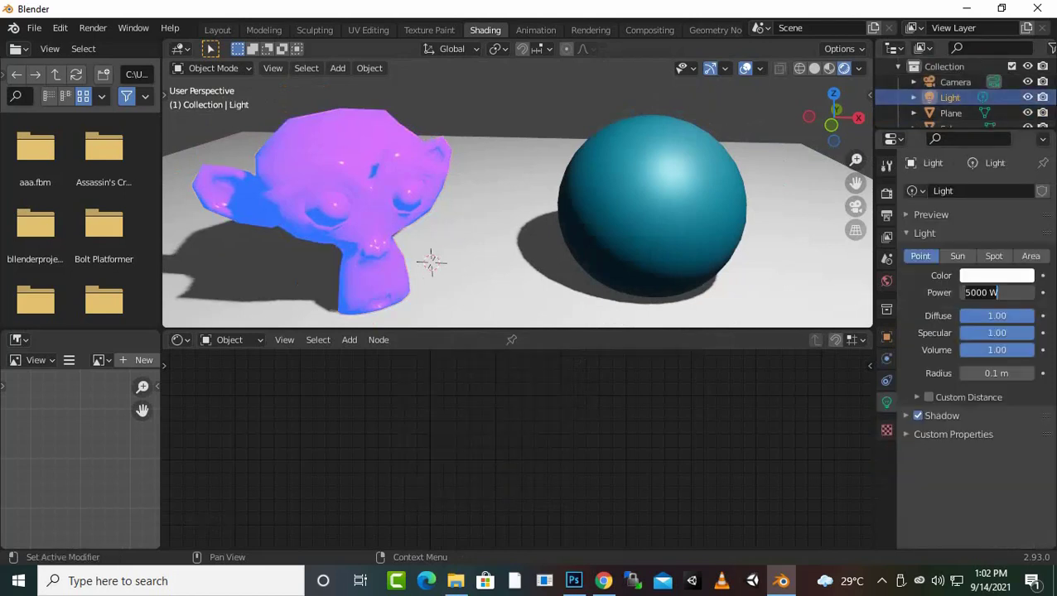
{"action": "type", "text": "5"}
{"action": "key", "text": "Return"}
{"action": "scroll", "coordinate": [518, 215], "scroll_direction": "down", "scroll_amount": 4}
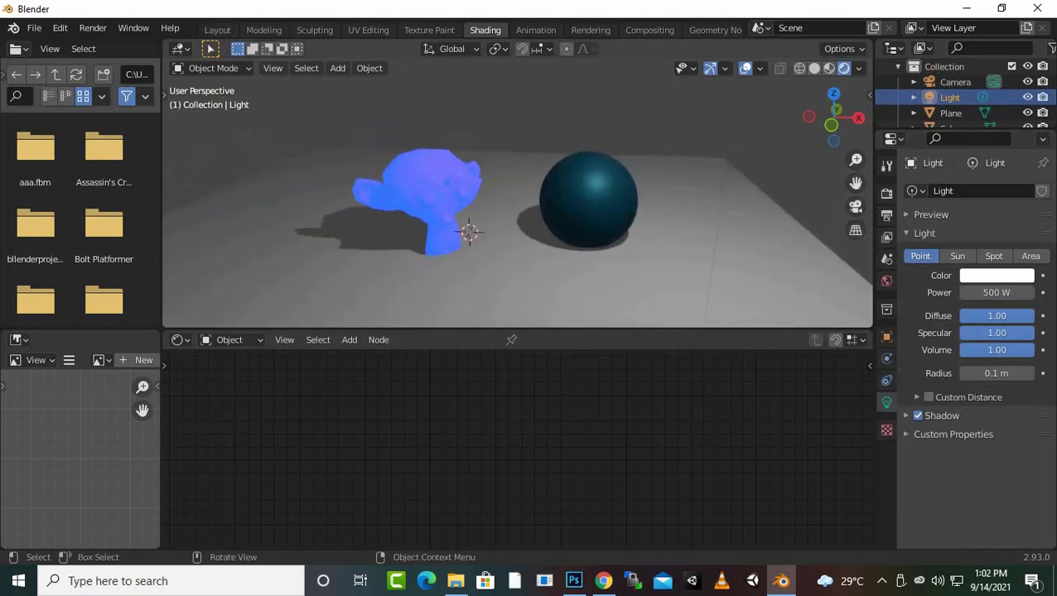
{"action": "left_click", "coordinate": [993, 292]}
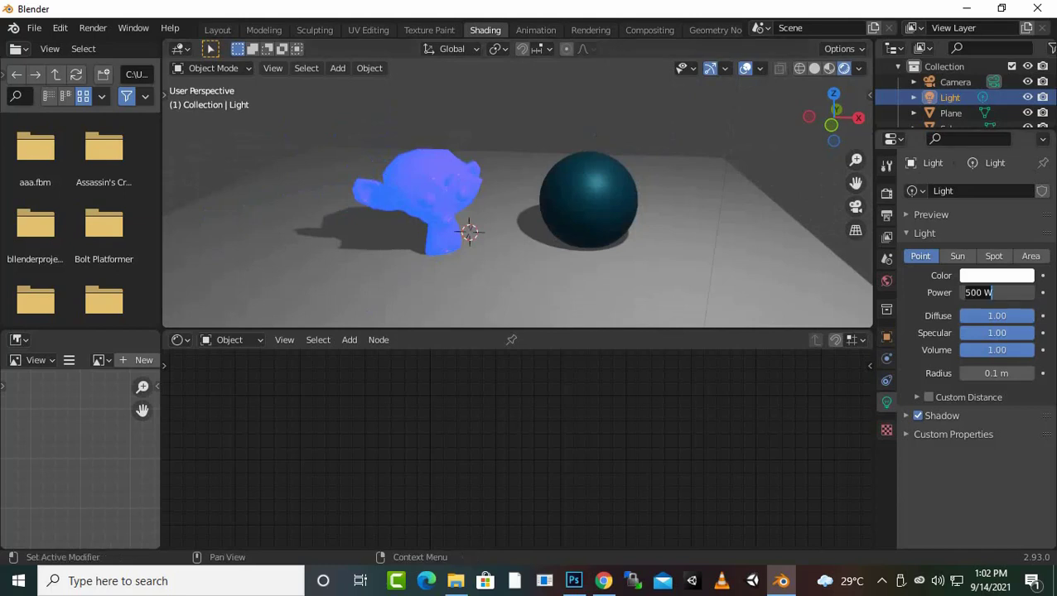
{"action": "type", "text": "50"}
{"action": "key", "text": "Return"}
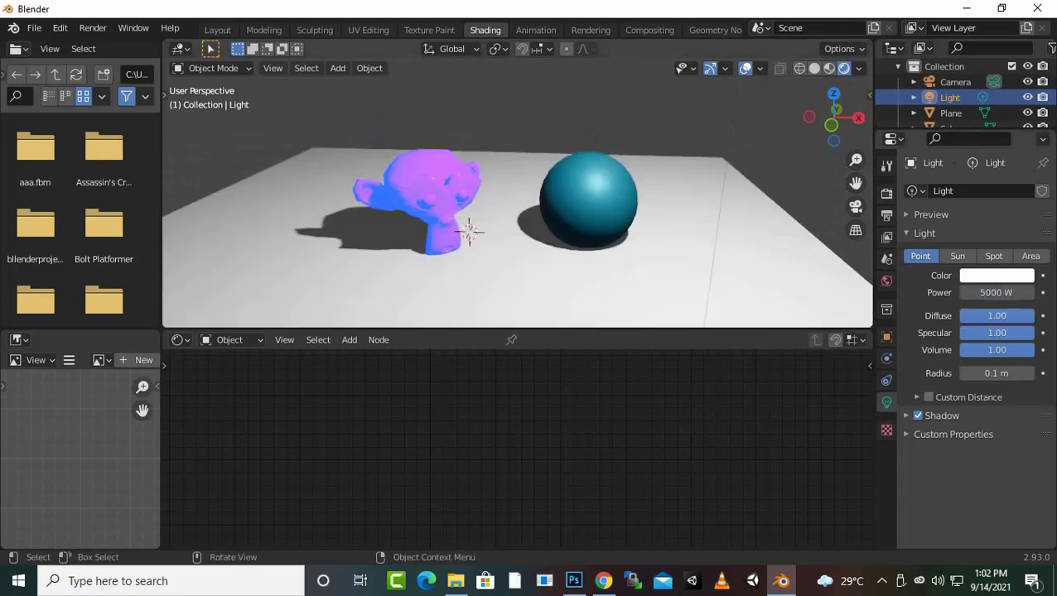
{"action": "left_click", "coordinate": [469, 232]}
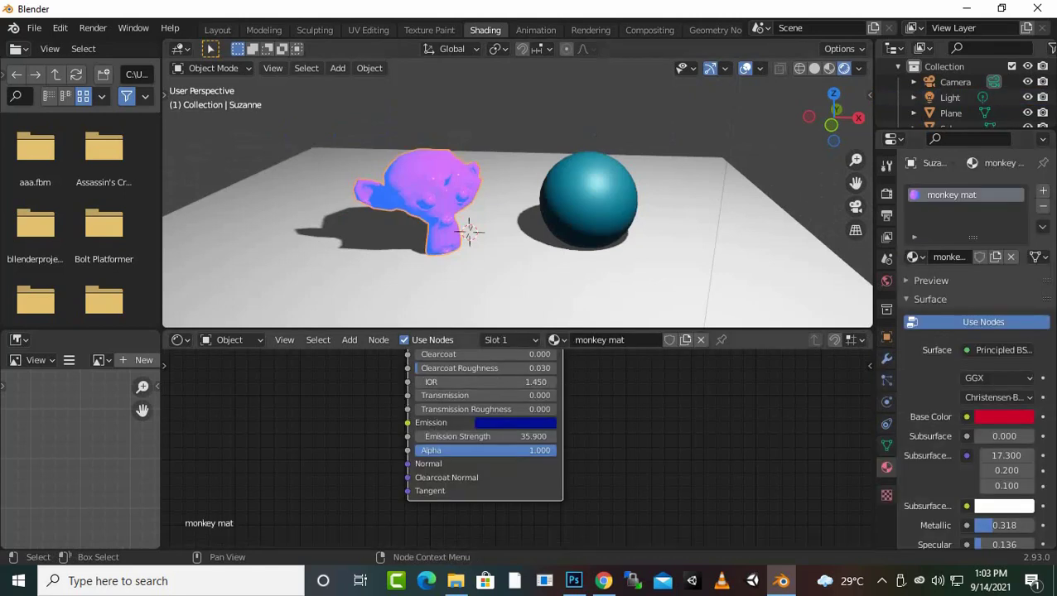
- Reset the monkey mat's Emission Strength to 0.000
{"action": "key", "text": "BackSpace"}
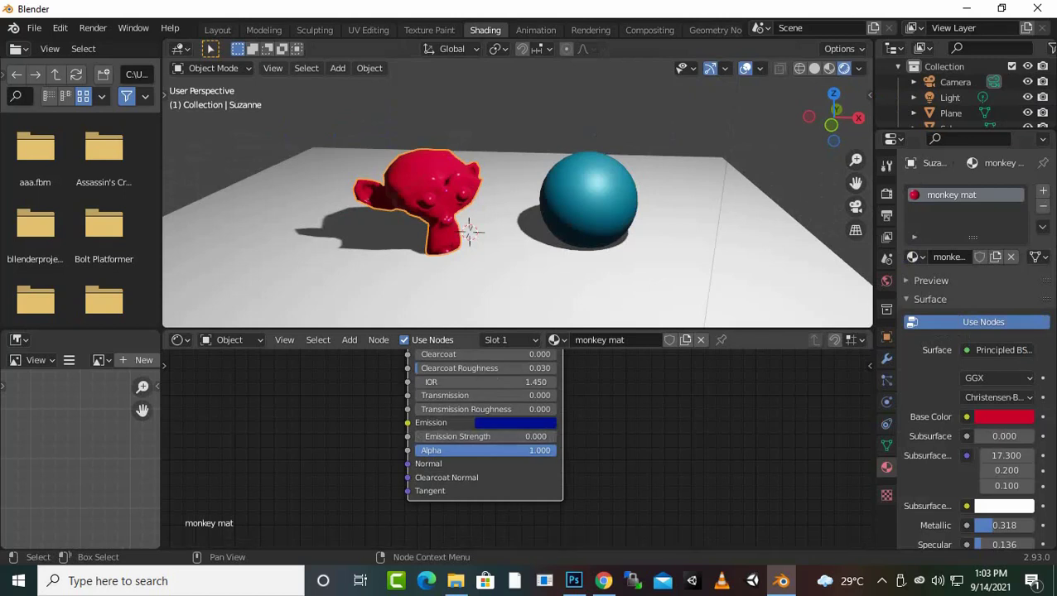
{"action": "scroll", "coordinate": [510, 438], "scroll_direction": "up", "scroll_amount": 1}
{"action": "scroll", "coordinate": [518, 450], "scroll_direction": "up", "scroll_amount": 1}
{"action": "scroll", "coordinate": [518, 449], "scroll_direction": "up", "scroll_amount": 1}
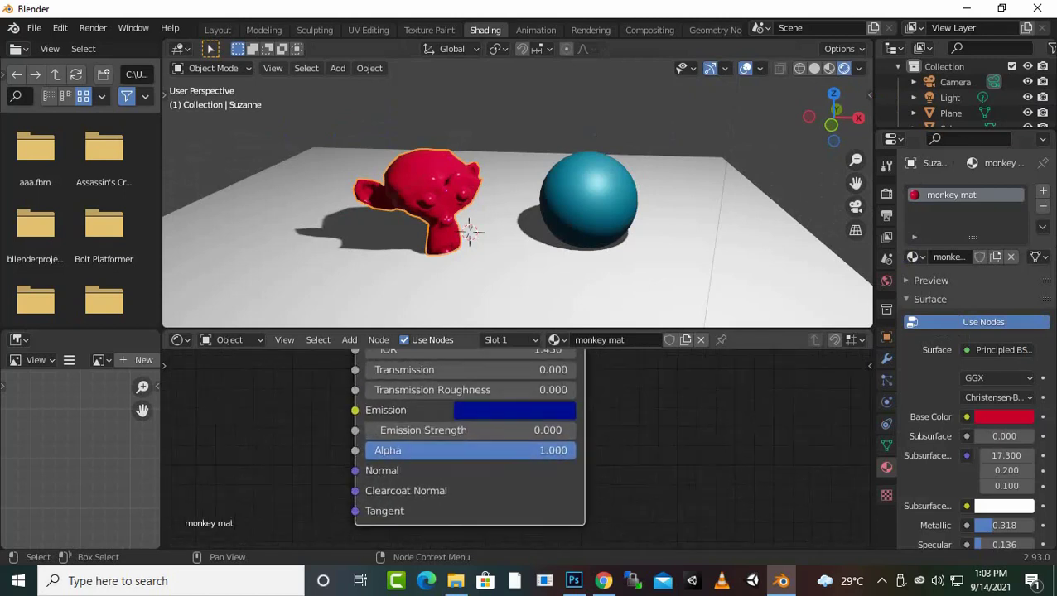
- Drag Alpha toward transparent, then restore it to 1.000
{"action": "left_click_drag", "start_coordinate": [563, 449], "coordinate": [396, 450]}
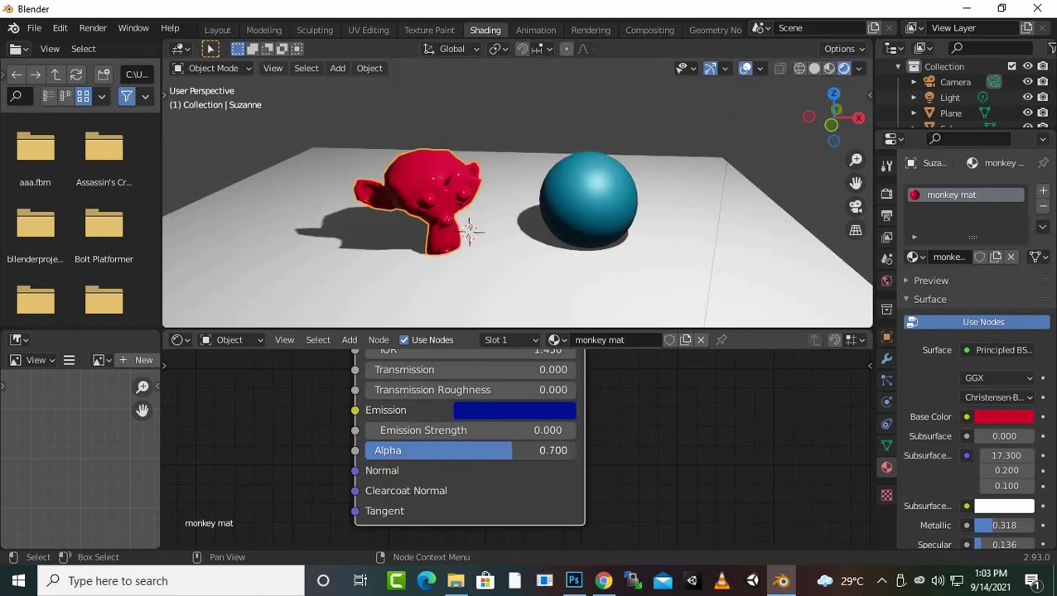
{"action": "left_click_drag", "start_coordinate": [396, 450], "coordinate": [567, 450]}
{"action": "scroll", "coordinate": [516, 449], "scroll_direction": "down", "scroll_amount": 1}
{"action": "scroll", "coordinate": [514, 489], "scroll_direction": "down", "scroll_amount": 2}
{"action": "scroll", "coordinate": [513, 489], "scroll_direction": "down", "scroll_amount": 1}
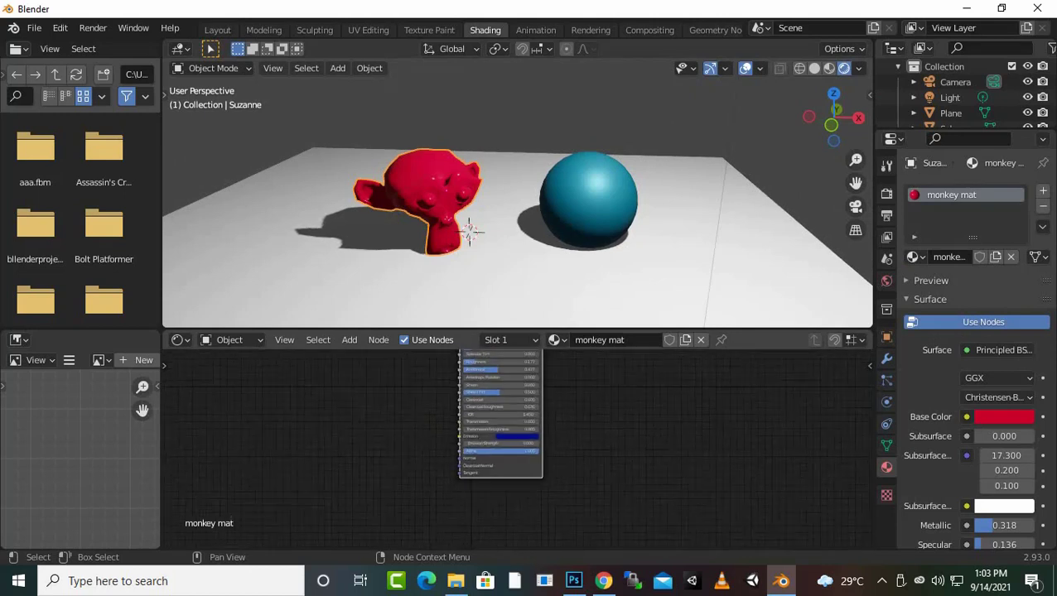
{"action": "scroll", "coordinate": [513, 489], "scroll_direction": "down", "scroll_amount": 1}
{"action": "scroll", "coordinate": [513, 489], "scroll_direction": "down", "scroll_amount": 1}
{"action": "scroll", "coordinate": [514, 448], "scroll_direction": "up", "scroll_amount": 1}
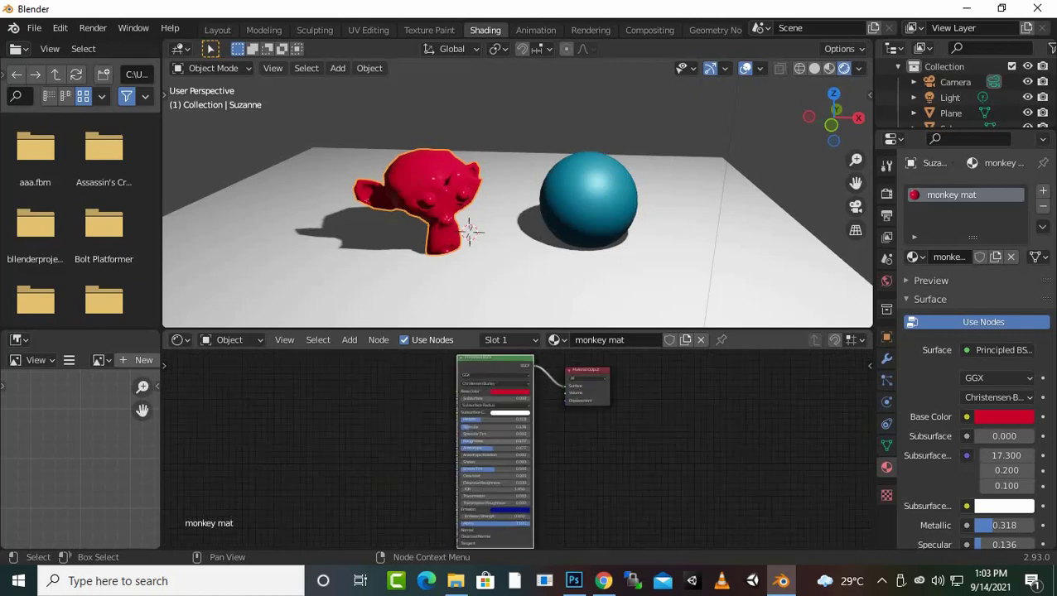
{"action": "scroll", "coordinate": [497, 451], "scroll_direction": "up", "scroll_amount": 1}
{"action": "scroll", "coordinate": [497, 452], "scroll_direction": "up", "scroll_amount": 1}
{"action": "scroll", "coordinate": [497, 451], "scroll_direction": "up", "scroll_amount": 1}
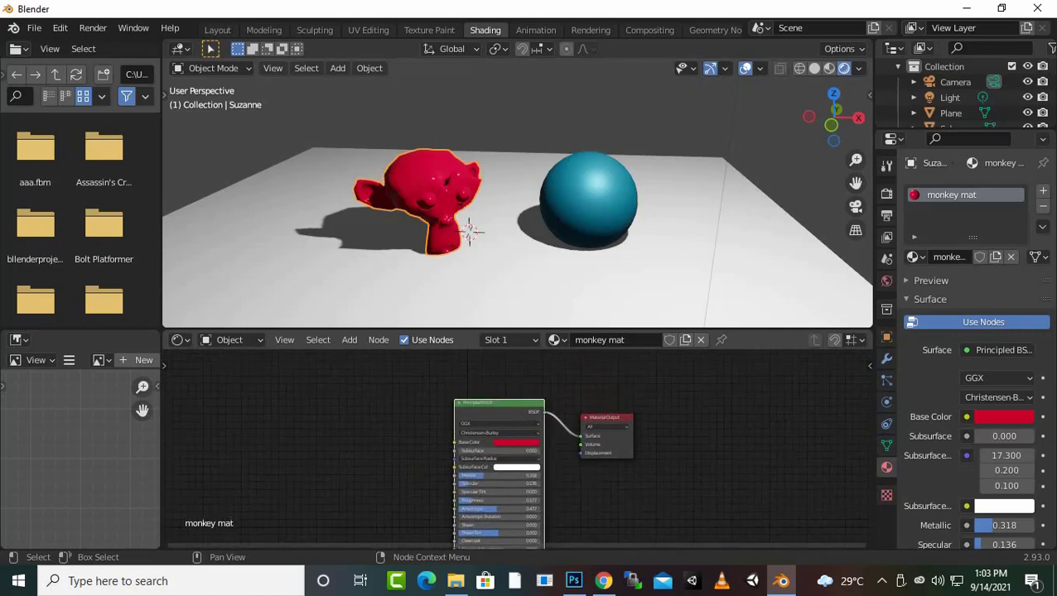
{"action": "scroll", "coordinate": [497, 451], "scroll_direction": "up", "scroll_amount": 1}
{"action": "scroll", "coordinate": [517, 447], "scroll_direction": "up", "scroll_amount": 2}
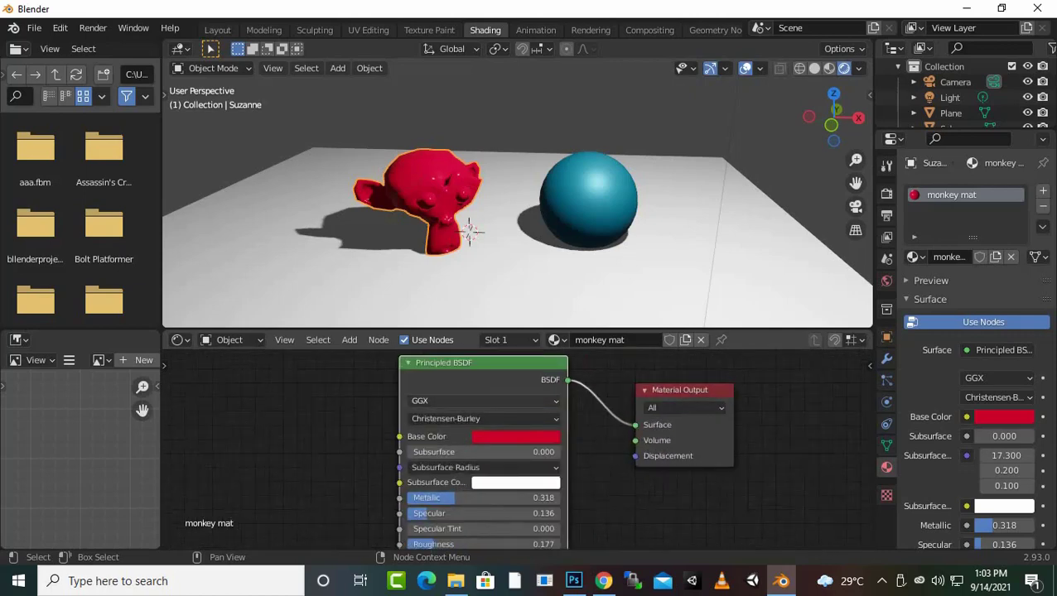
- Delete the Principled BSDF node from the monkey mat
{"action": "key", "text": "Delete"}
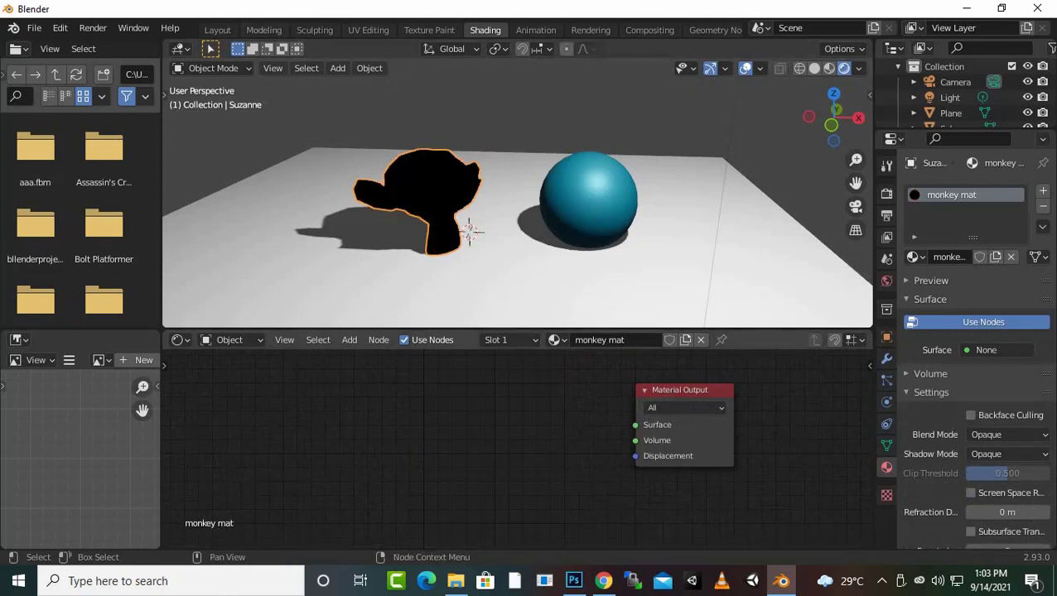
{"action": "key", "text": "shift+a"}
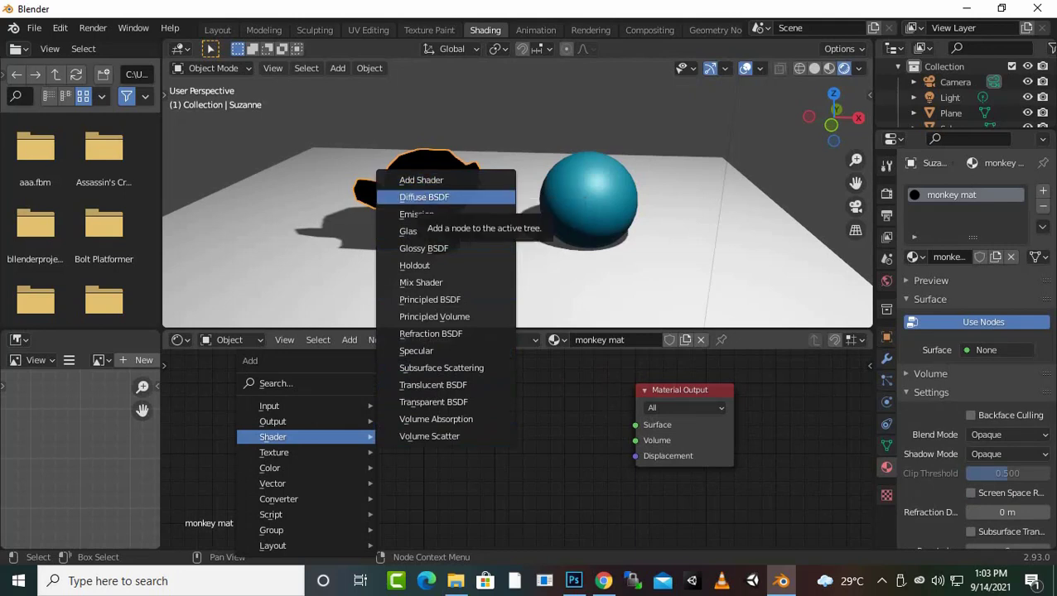
{"action": "key", "text": "Escape"}
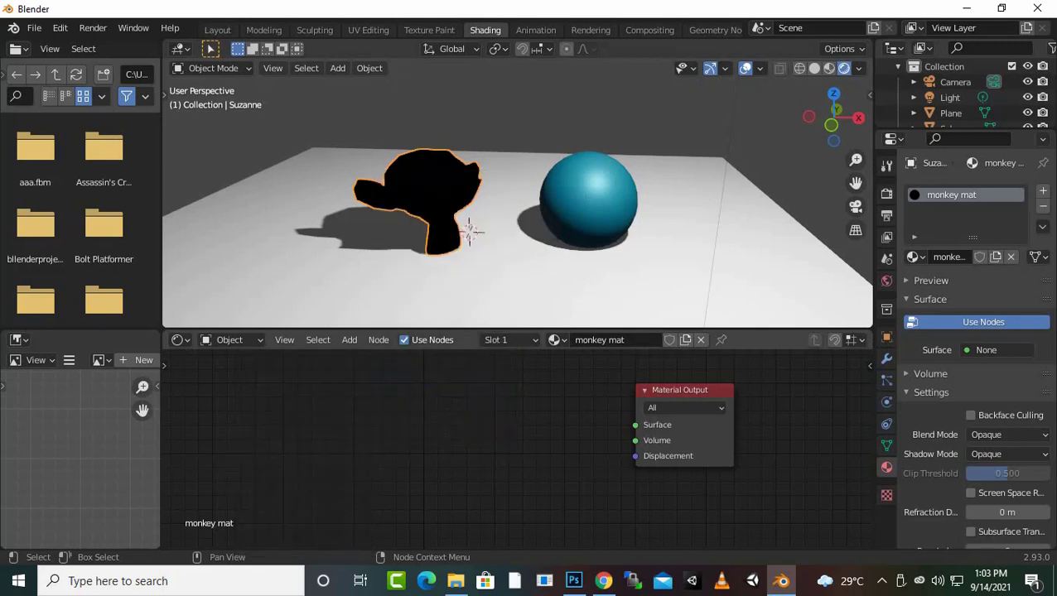
- Add a Diffuse BSDF node and connect it to the Material Output Surface
{"action": "key", "text": "shift+a"}
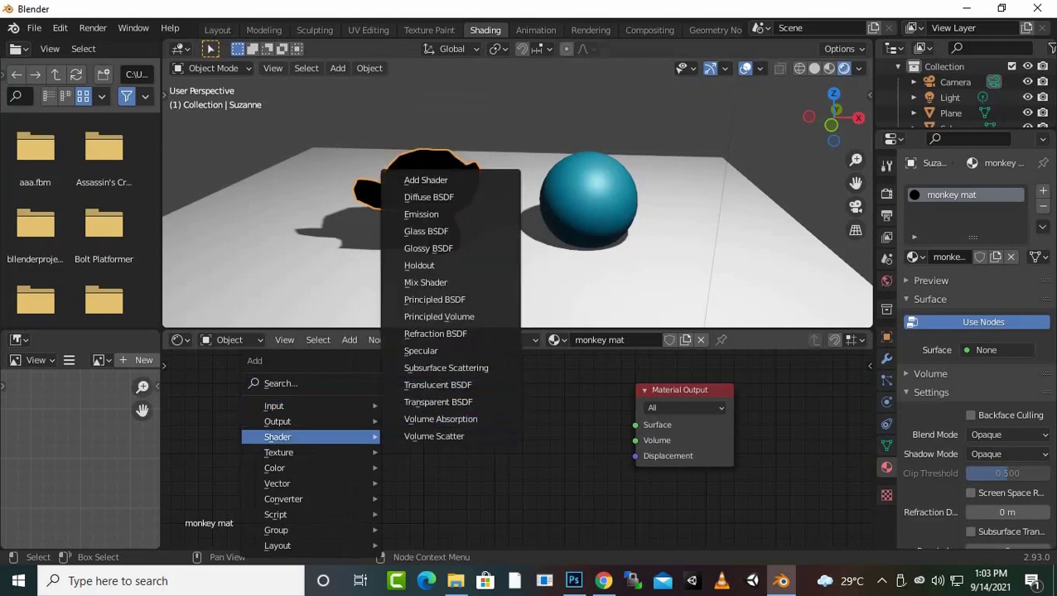
{"action": "left_click", "coordinate": [429, 197]}
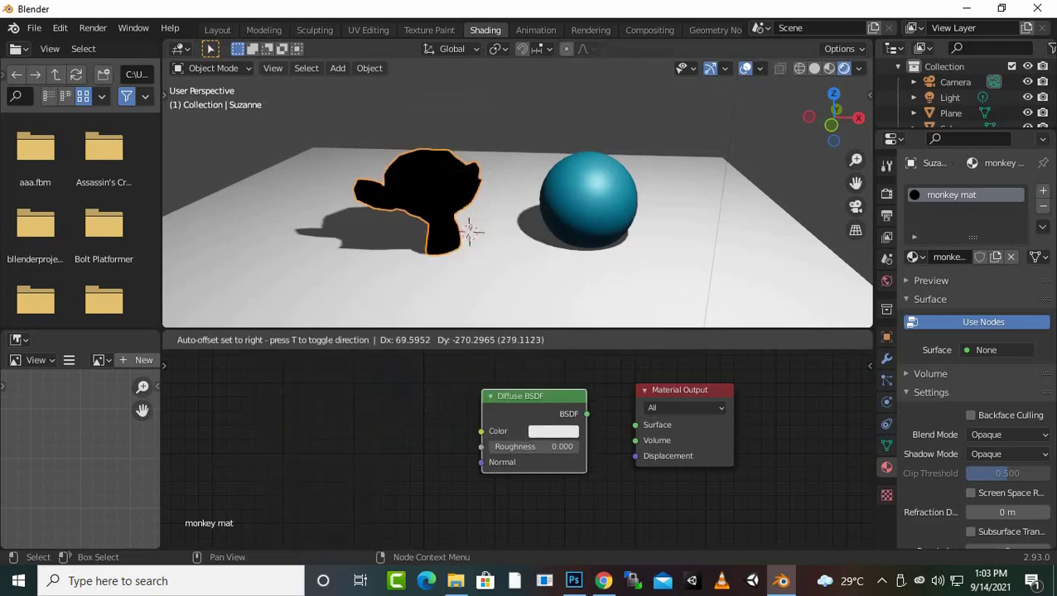
{"action": "left_click", "coordinate": [475, 418]}
{"action": "scroll", "coordinate": [516, 446], "scroll_direction": "up", "scroll_amount": 1}
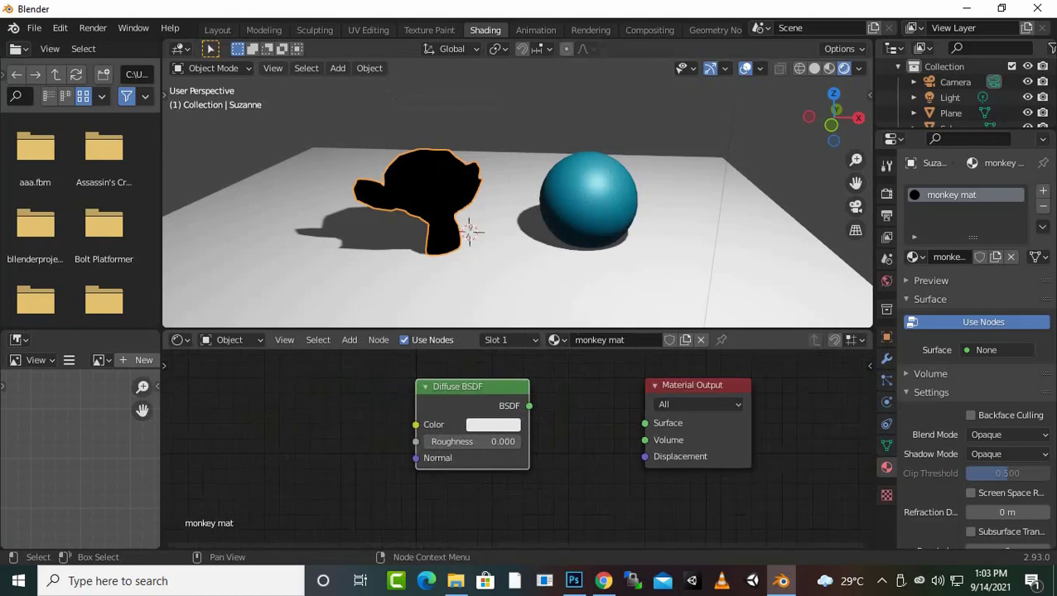
{"action": "scroll", "coordinate": [515, 446], "scroll_direction": "up", "scroll_amount": 1}
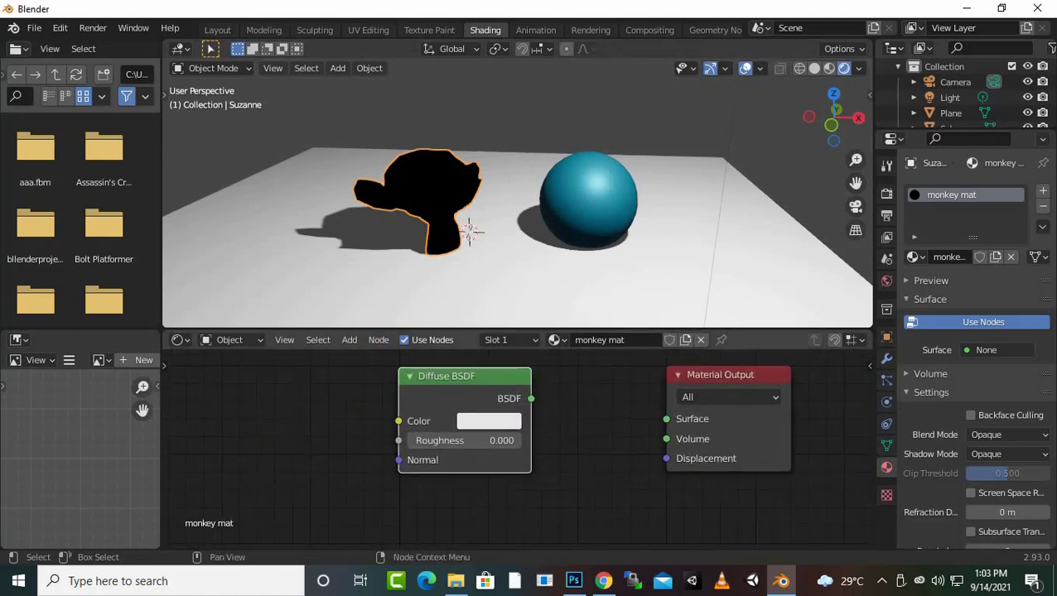
{"action": "mouse_move", "coordinate": [531, 398]}
{"action": "left_mouse_down"}
{"action": "mouse_move", "coordinate": [637, 401]}
{"action": "mouse_move", "coordinate": [666, 419]}
{"action": "left_mouse_up"}
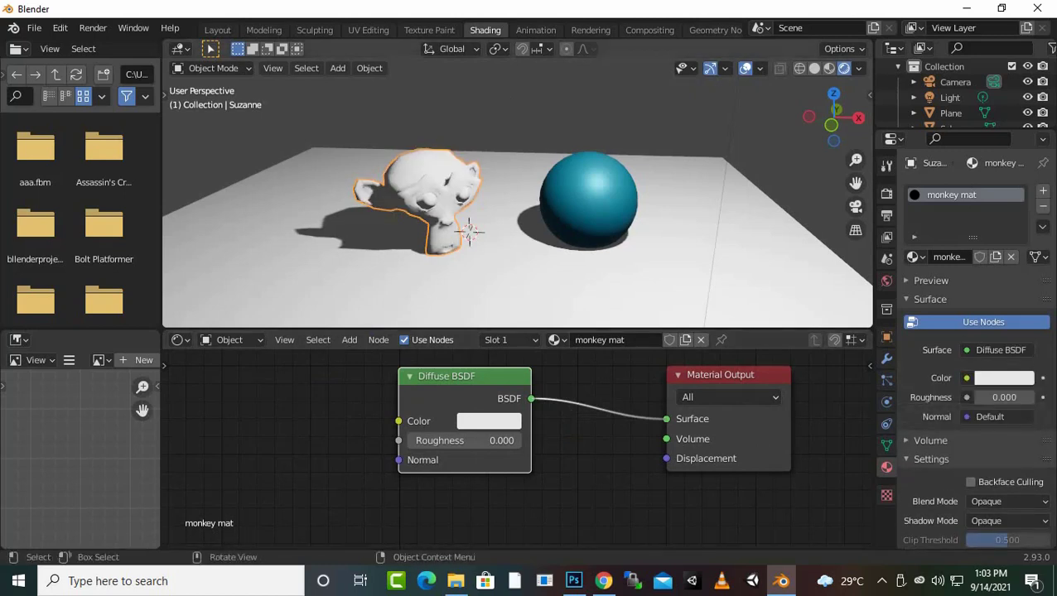
- Set the Diffuse BSDF colour to blue and Roughness to 0.562
{"action": "left_click", "coordinate": [488, 421]}
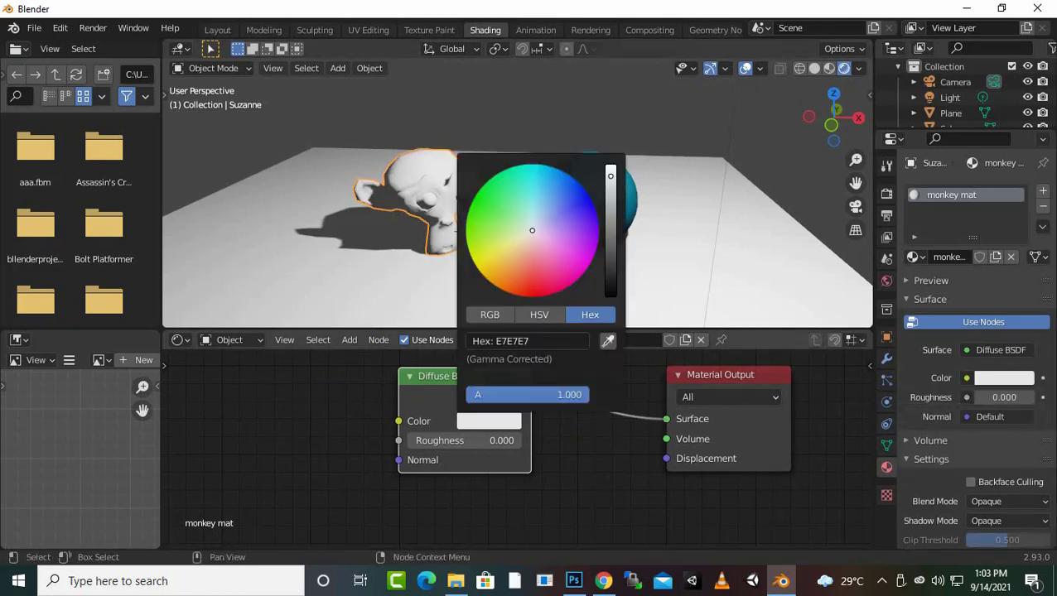
{"action": "left_click", "coordinate": [589, 195]}
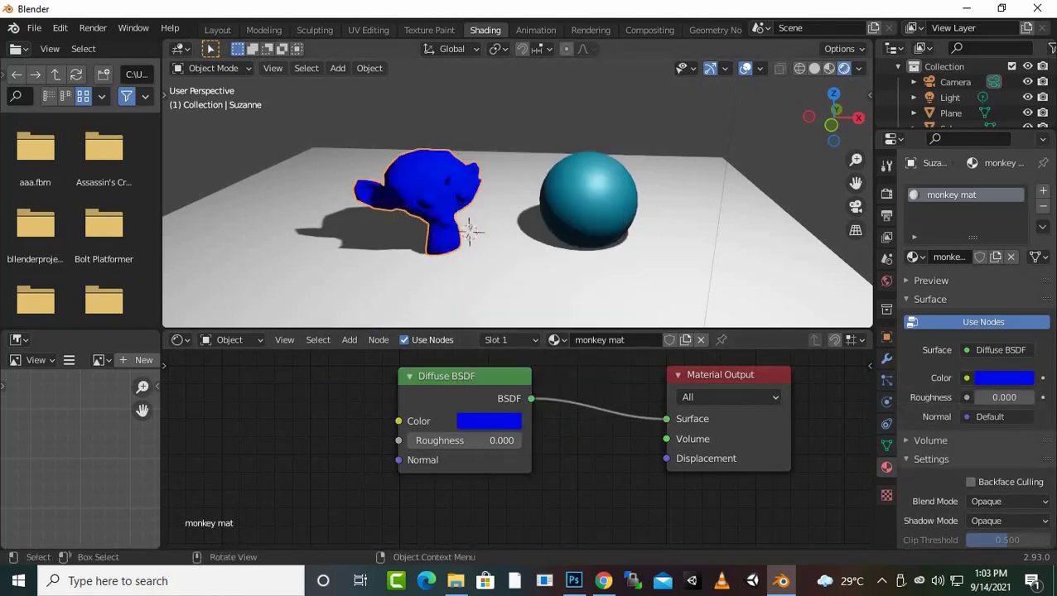
{"action": "scroll", "coordinate": [518, 215], "scroll_direction": "up", "scroll_amount": 4}
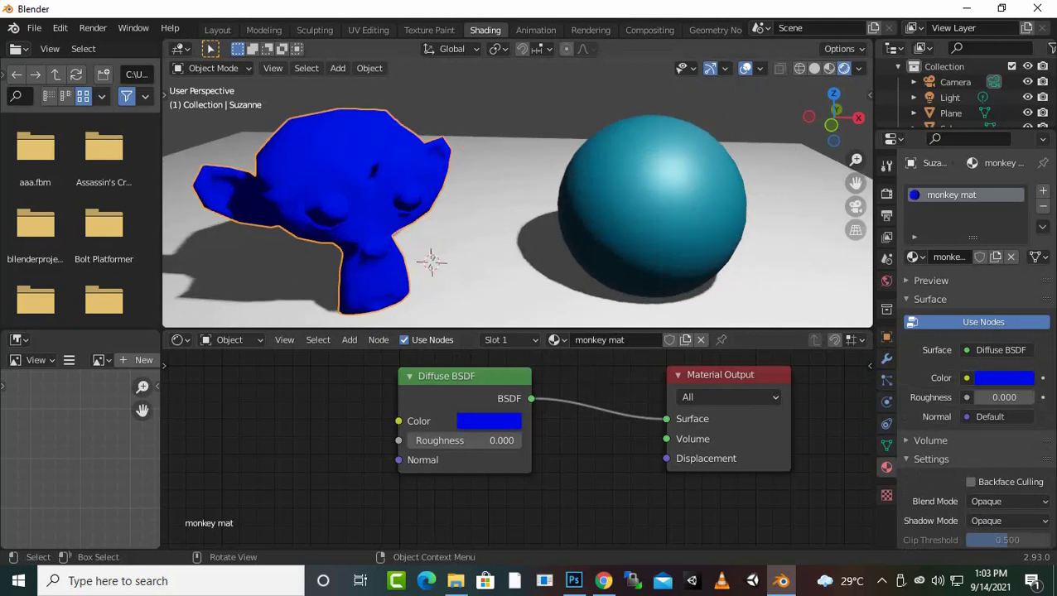
{"action": "left_click_drag", "start_coordinate": [439, 441], "coordinate": [469, 440]}
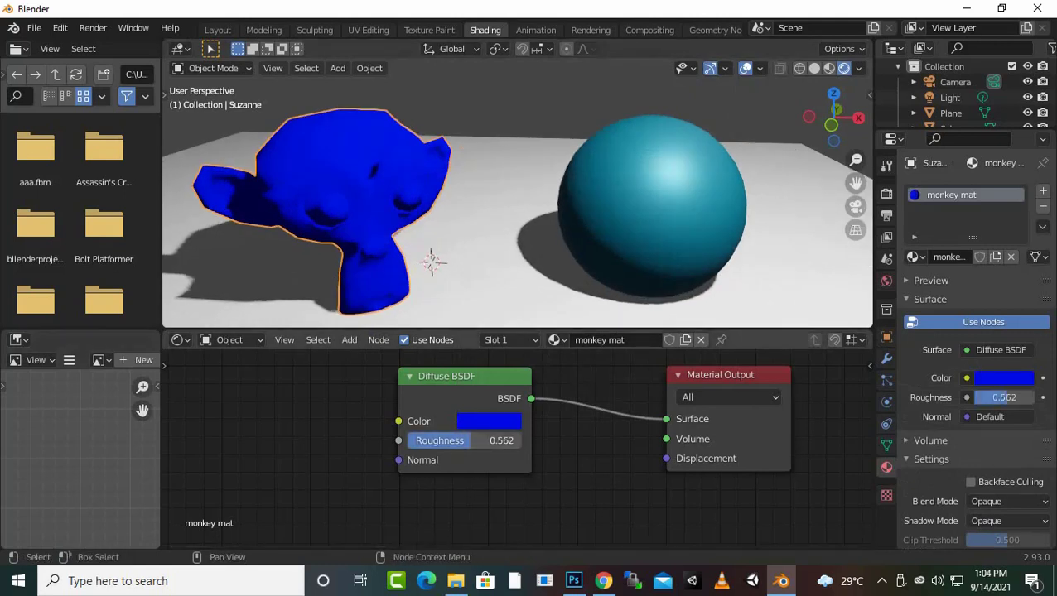
{"action": "scroll", "coordinate": [517, 448], "scroll_direction": "down", "scroll_amount": 1}
{"action": "left_click", "coordinate": [472, 391]}
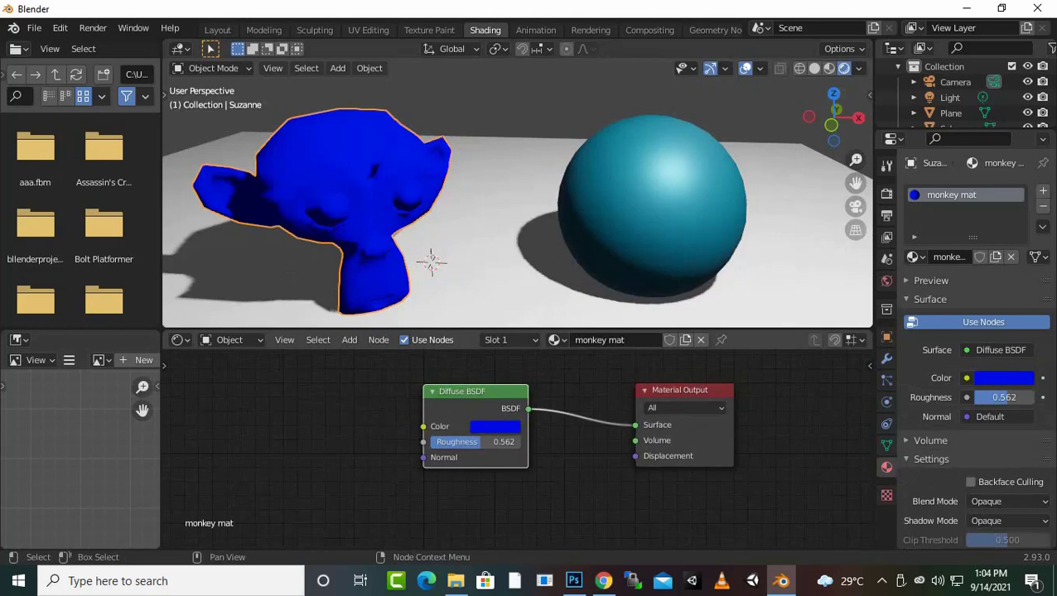
- Replace the Diffuse BSDF with an Emission node linked to the Surface input
{"action": "key", "text": "x"}
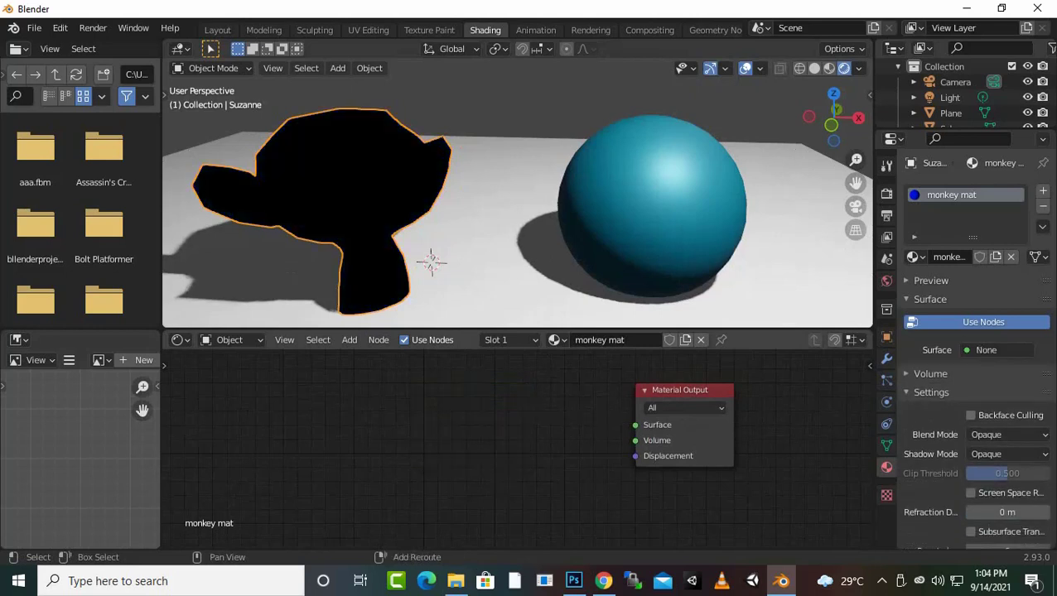
{"action": "key", "text": "shift+a"}
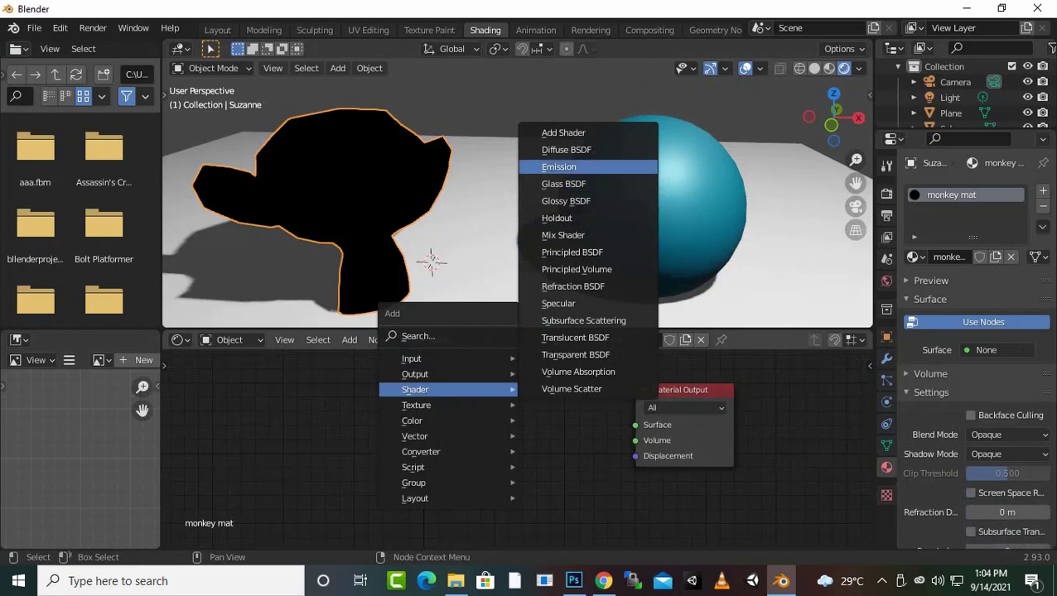
{"action": "left_click", "coordinate": [559, 166]}
{"action": "left_click", "coordinate": [441, 439]}
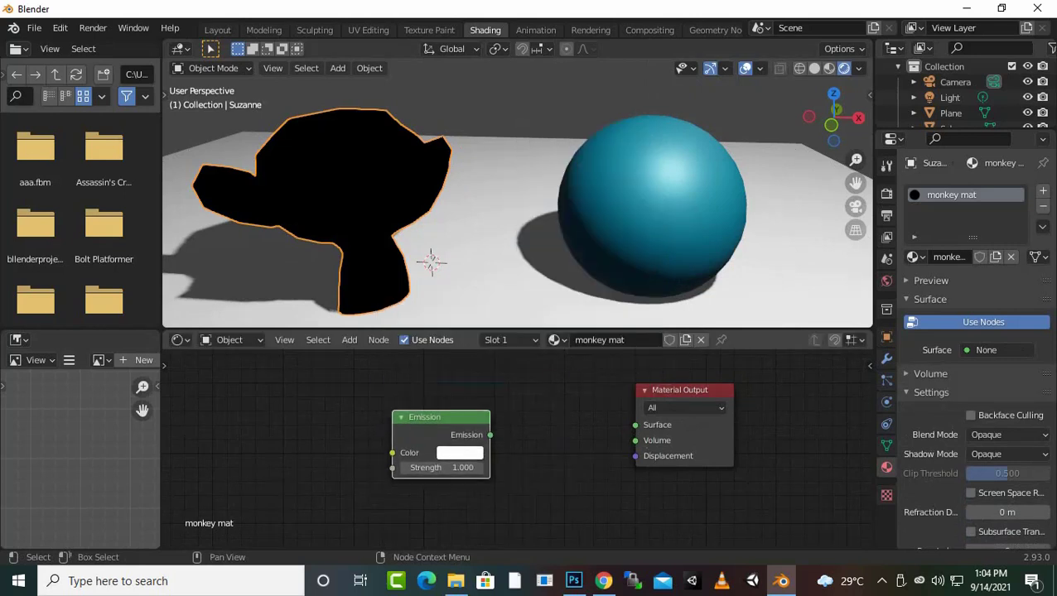
{"action": "left_click_drag", "start_coordinate": [490, 435], "coordinate": [635, 425]}
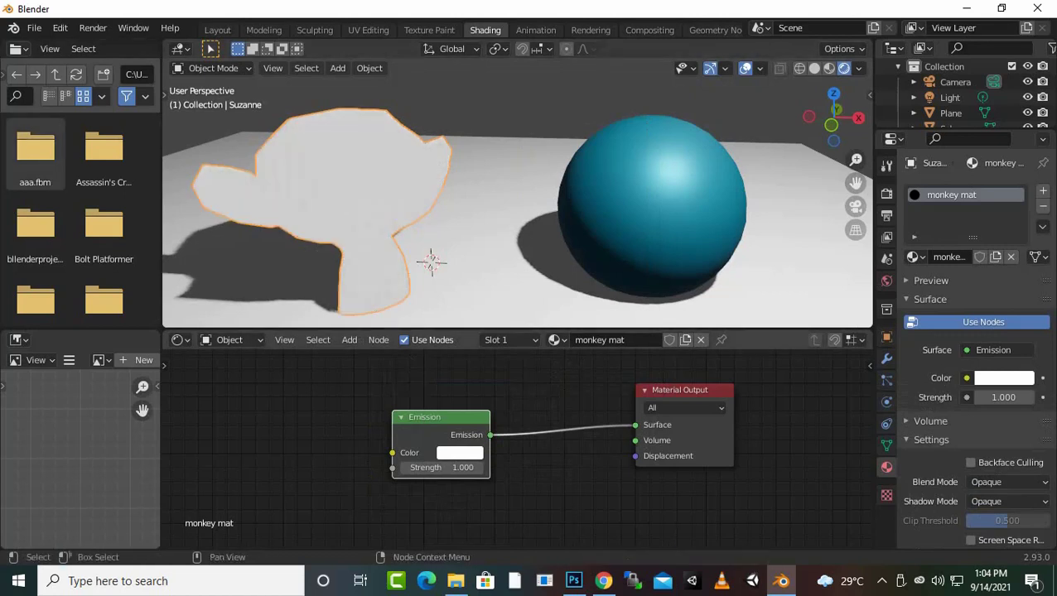
- Set the Emission colour to blue and Strength to 11.6
{"action": "left_click", "coordinate": [460, 452]}
{"action": "mouse_move", "coordinate": [496, 301]}
{"action": "left_mouse_down"}
{"action": "mouse_move", "coordinate": [539, 270]}
{"action": "mouse_move", "coordinate": [520, 258]}
{"action": "left_mouse_up"}
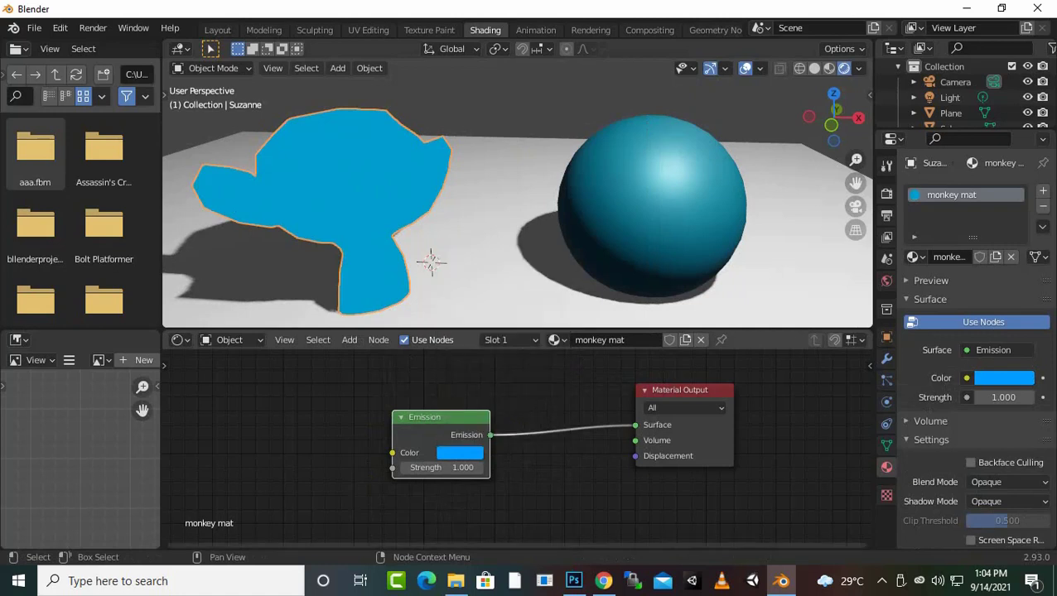
{"action": "left_click_drag", "start_coordinate": [439, 467], "coordinate": [496, 467]}
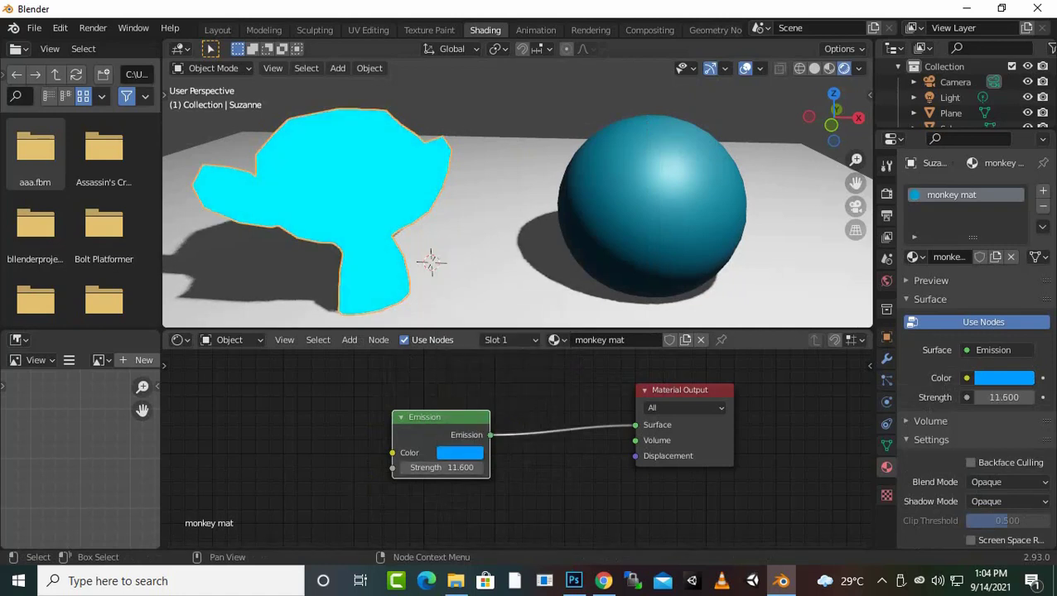
- Set the Light's Power to 0 W, then undo back to 5000 W
{"action": "left_click", "coordinate": [950, 97]}
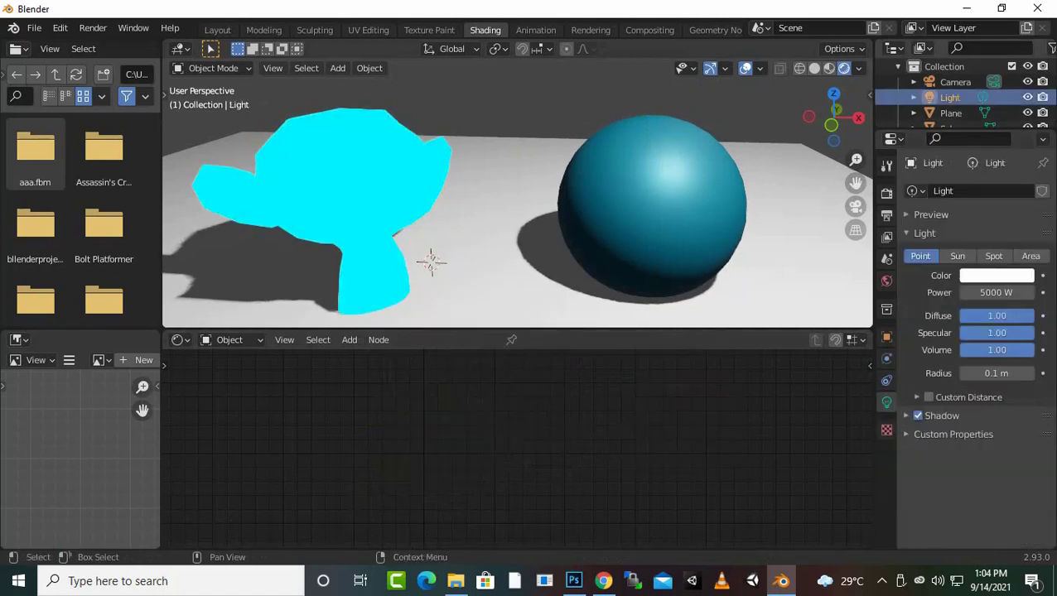
{"action": "left_click", "coordinate": [996, 292]}
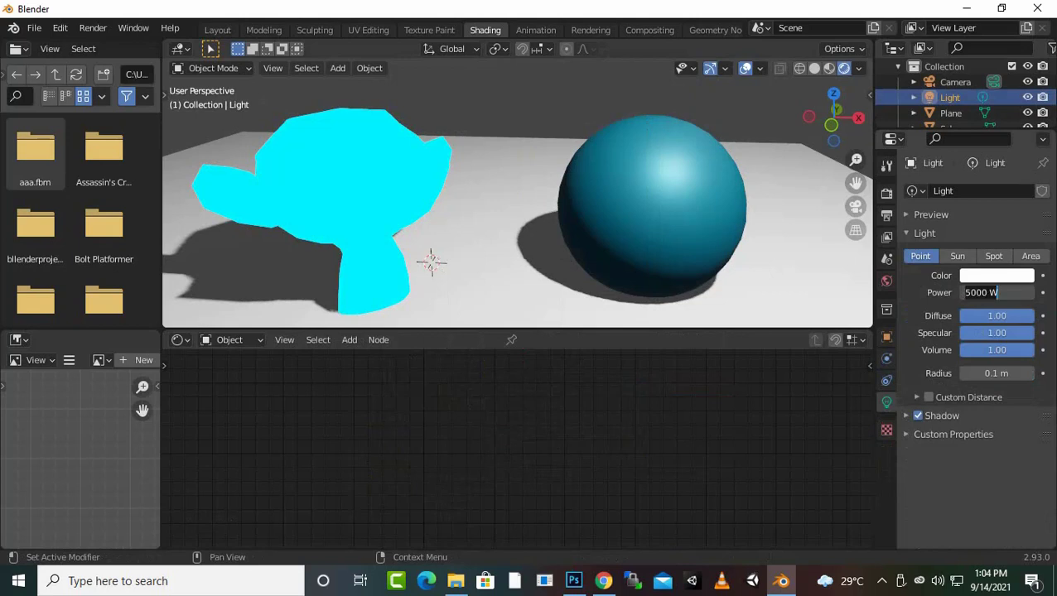
{"action": "type", "text": "0"}
{"action": "key", "text": "Return"}
{"action": "scroll", "coordinate": [813, 89], "scroll_direction": "down", "scroll_amount": 3}
{"action": "scroll", "coordinate": [813, 89], "scroll_direction": "down", "scroll_amount": 3}
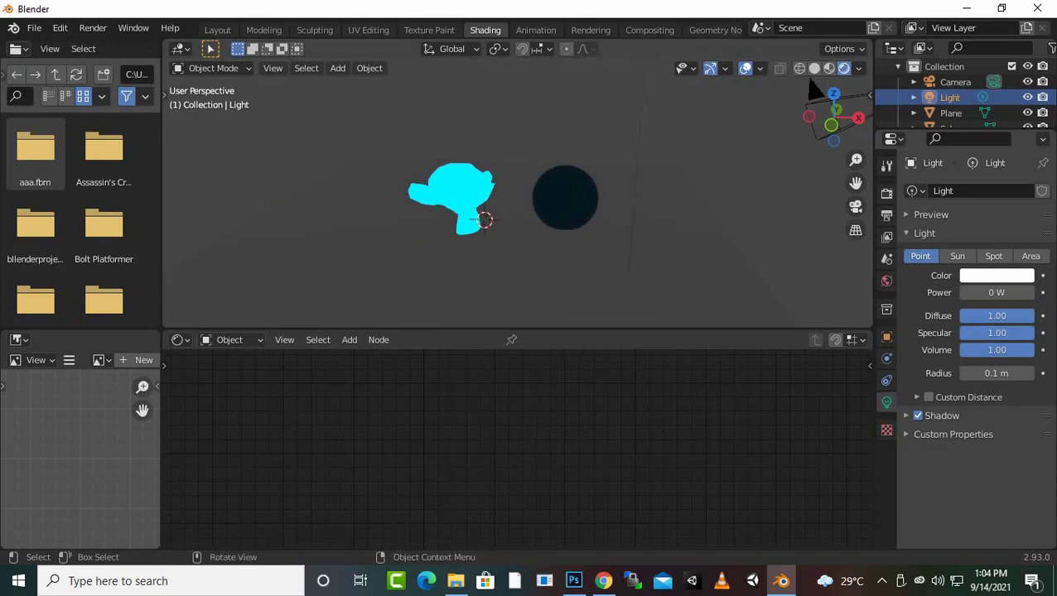
{"action": "key", "text": "ctrl+z"}
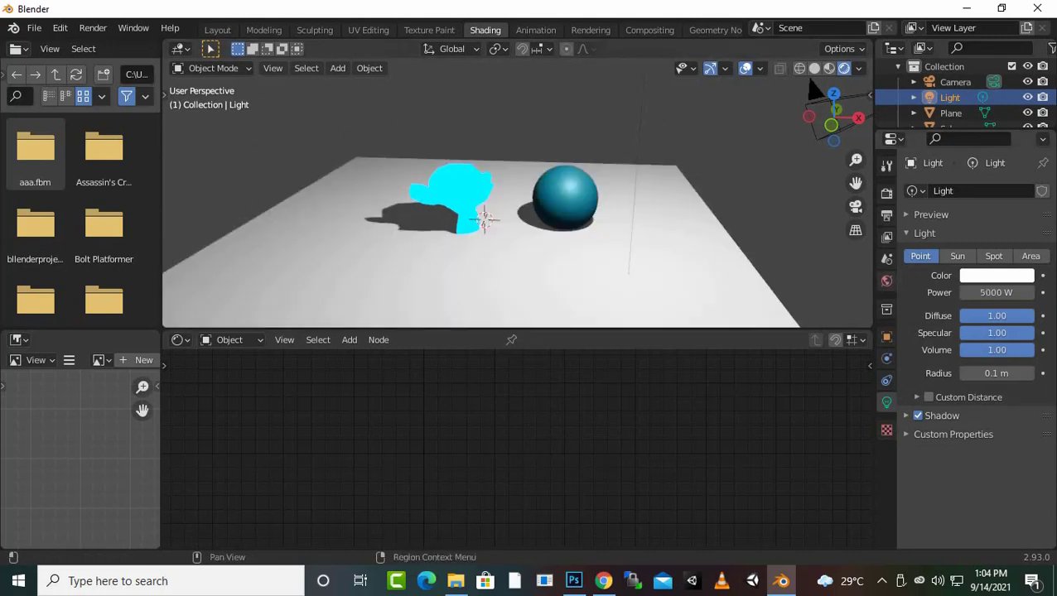
- Reselect Suzanne and delete the Emission node from the monkey mat
{"action": "left_click", "coordinate": [451, 194]}
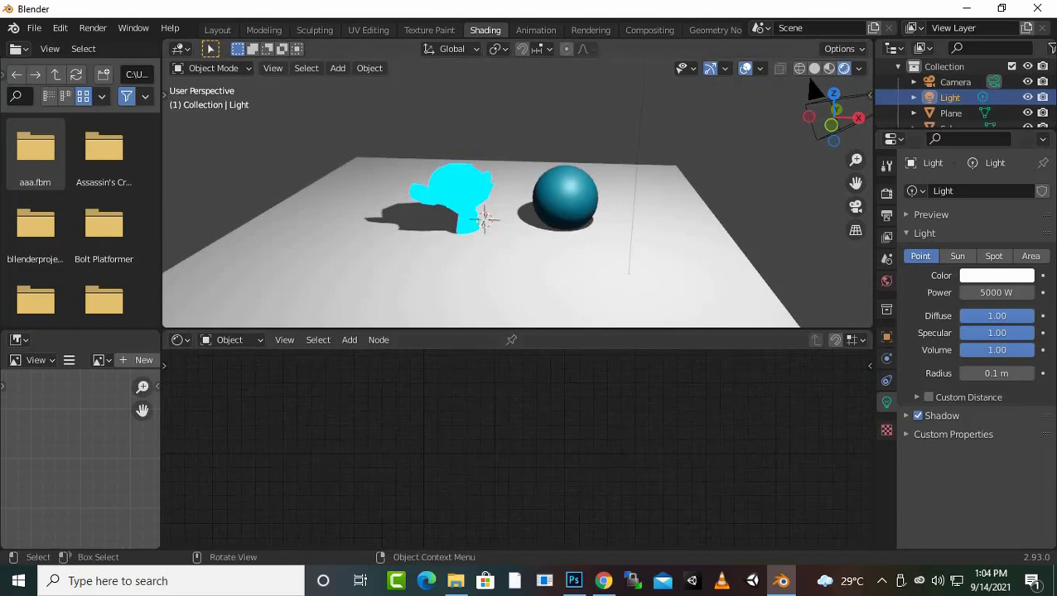
{"action": "scroll", "coordinate": [520, 443], "scroll_direction": "up", "scroll_amount": 2}
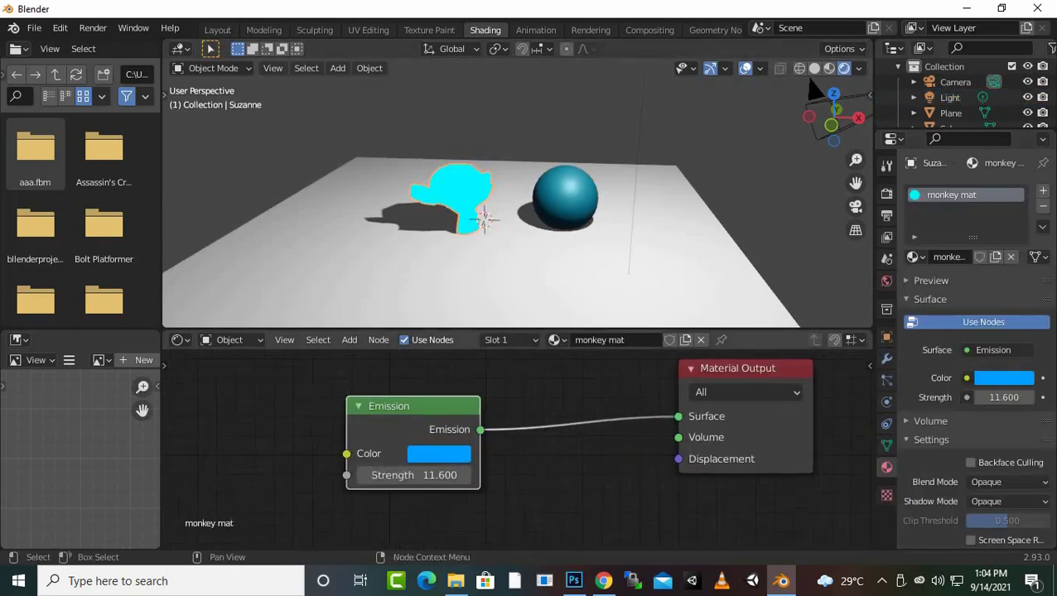
{"action": "key", "text": "Delete"}
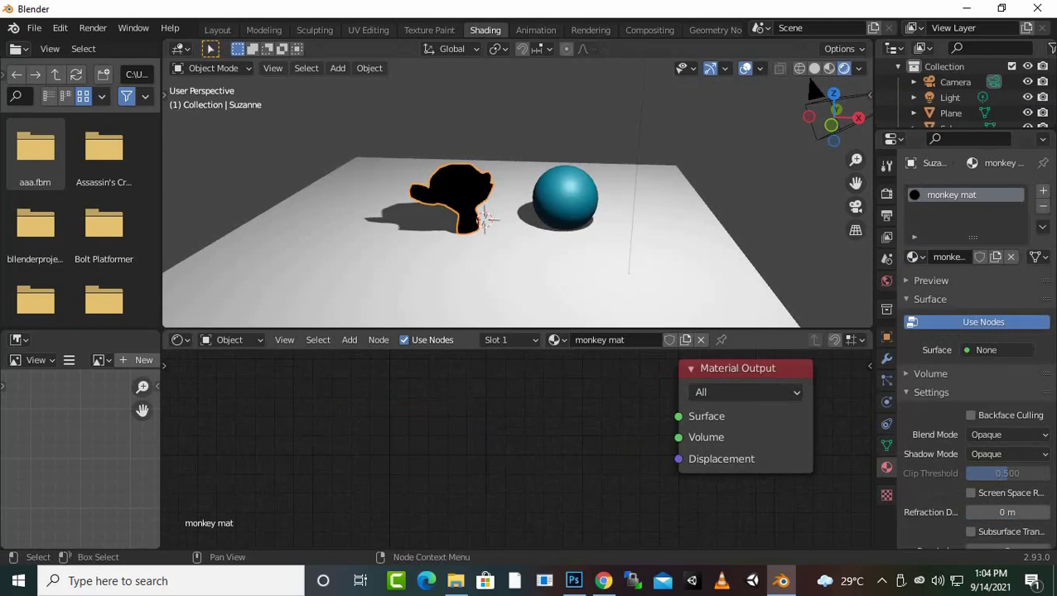
- Add a Glass BSDF node, link it to monkey mat's Surface socket, and orbit to inspect Suzanne
{"action": "key", "text": "shift+a"}
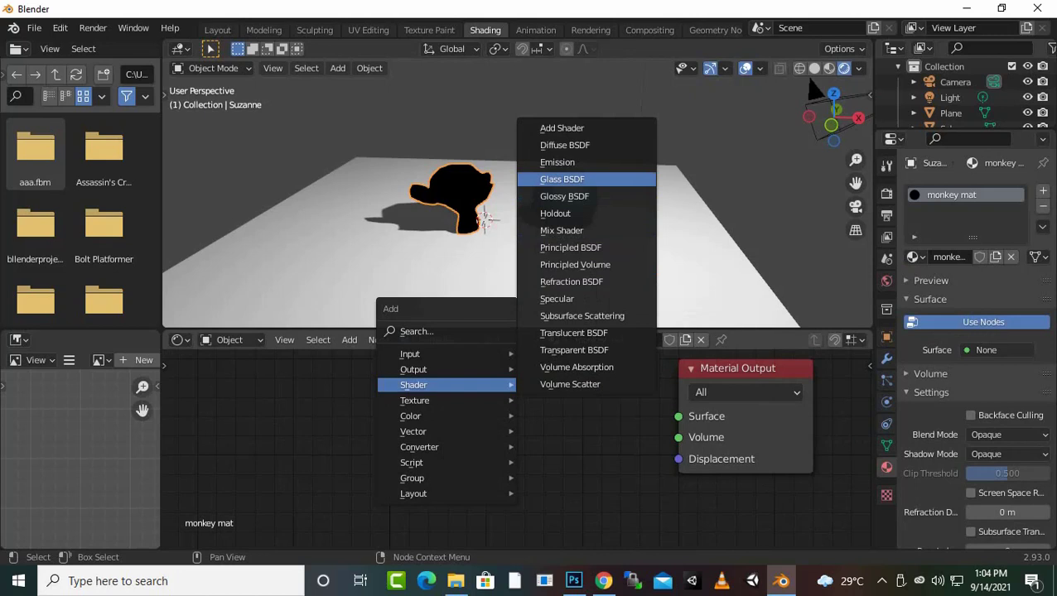
{"action": "left_click", "coordinate": [564, 178]}
{"action": "left_click", "coordinate": [499, 396]}
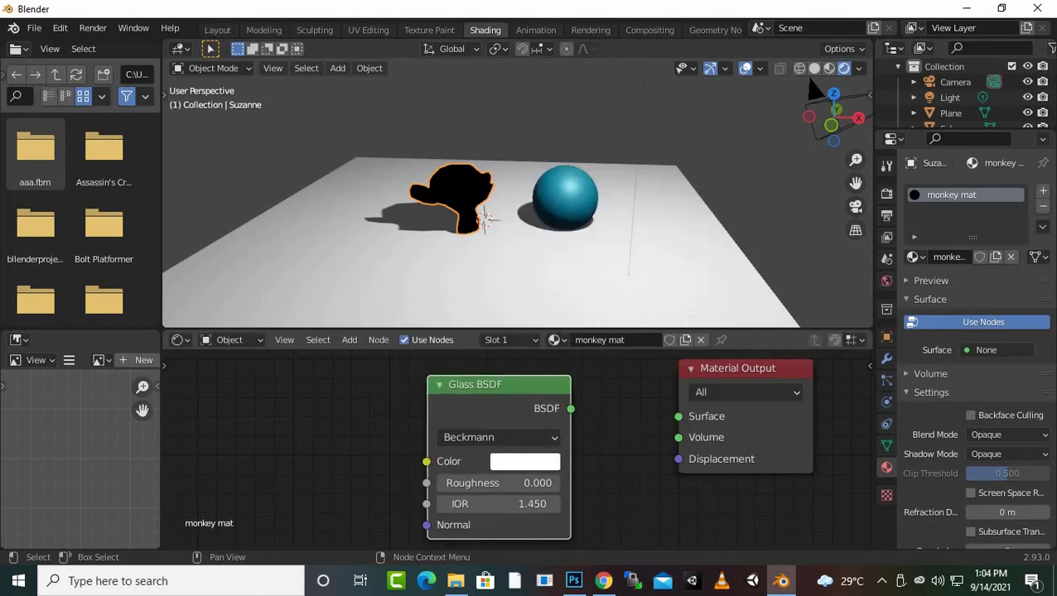
{"action": "left_click_drag", "start_coordinate": [570, 408], "coordinate": [678, 415]}
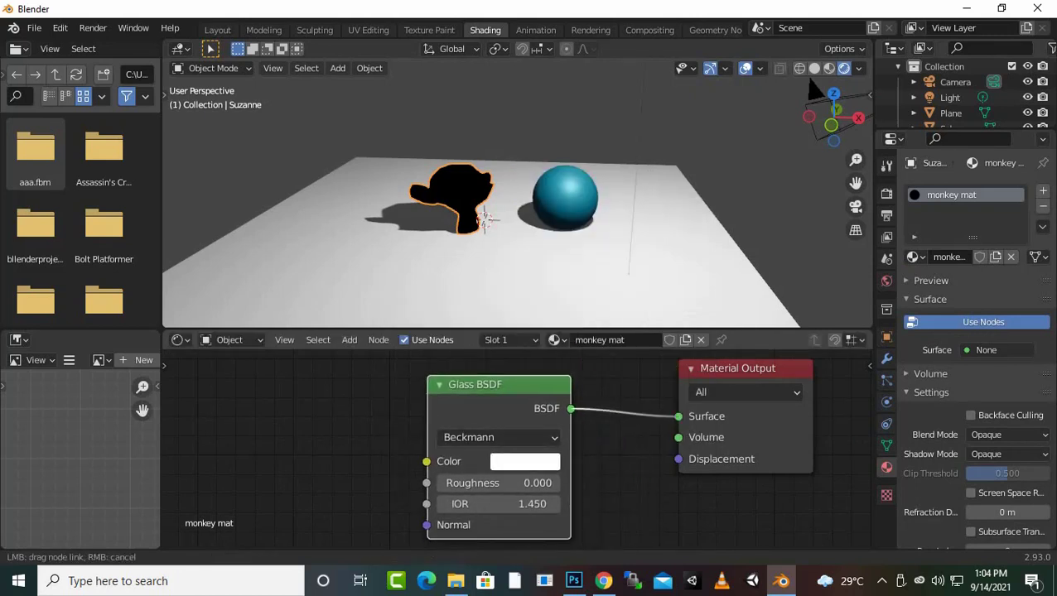
{"action": "scroll", "coordinate": [815, 86], "scroll_direction": "up", "scroll_amount": 3}
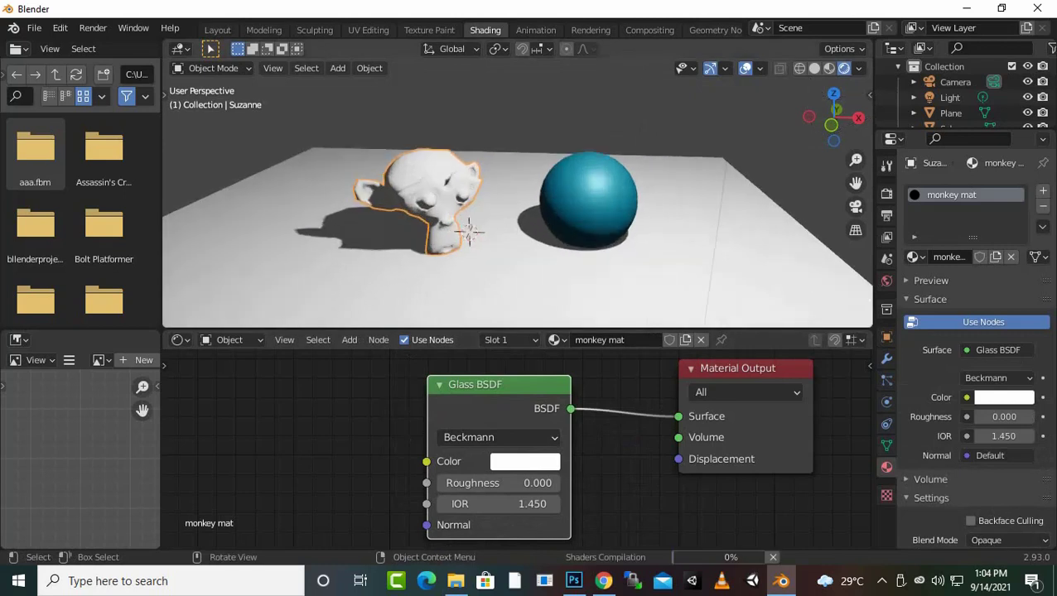
{"action": "scroll", "coordinate": [458, 241], "scroll_direction": "down", "scroll_amount": 2}
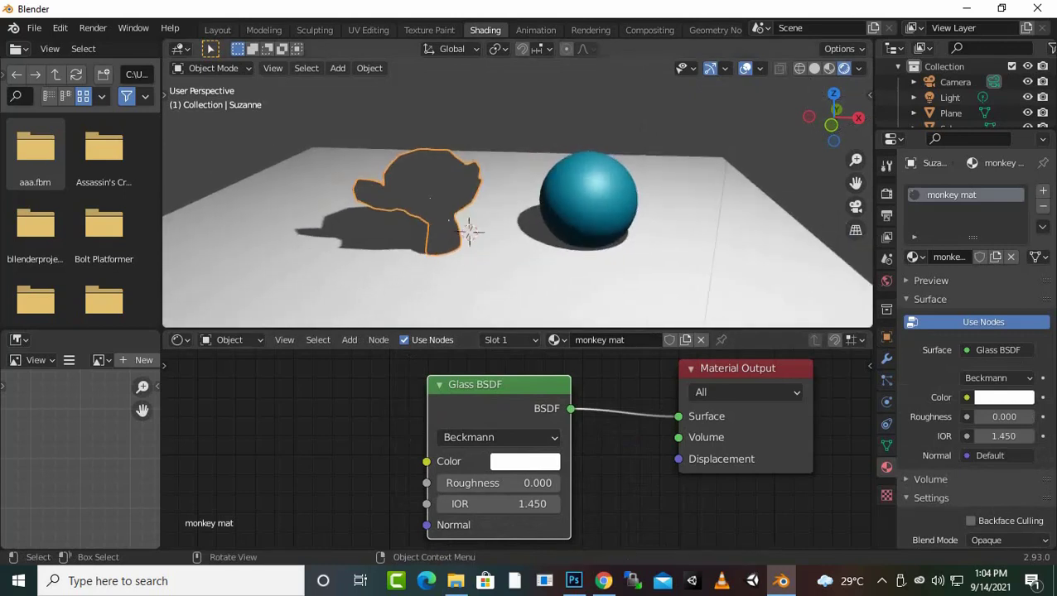
{"action": "middle_click_drag", "start_coordinate": [469, 231], "coordinate": [479, 223]}
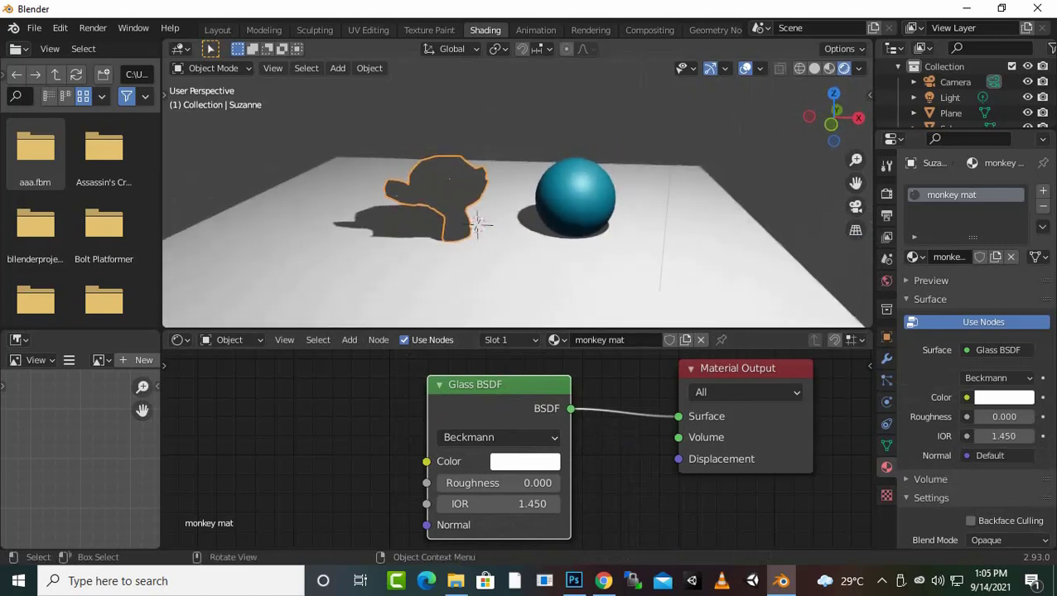
{"action": "scroll", "coordinate": [459, 238], "scroll_direction": "up", "scroll_amount": 2}
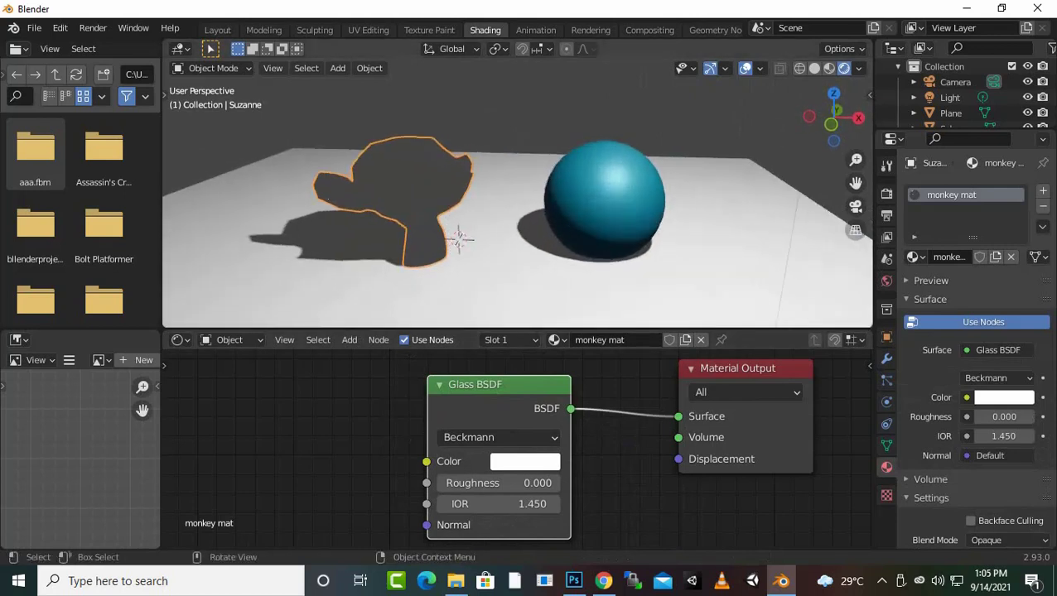
{"action": "scroll", "coordinate": [459, 239], "scroll_direction": "down", "scroll_amount": 2}
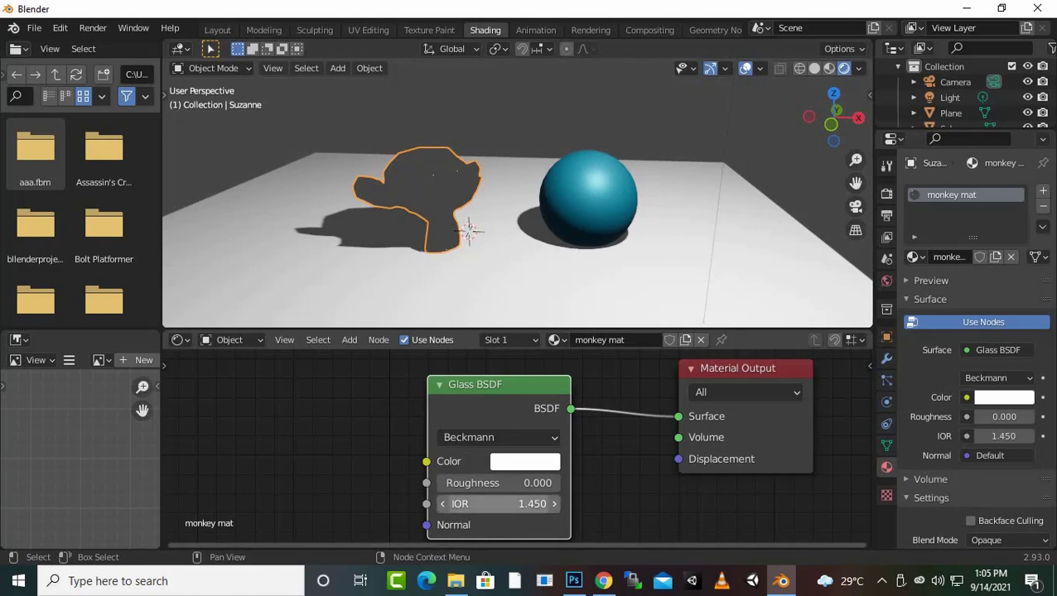
- Set the Glass BSDF IOR to 0 and change its colour to green
{"action": "left_click_drag", "start_coordinate": [497, 503], "coordinate": [464, 503]}
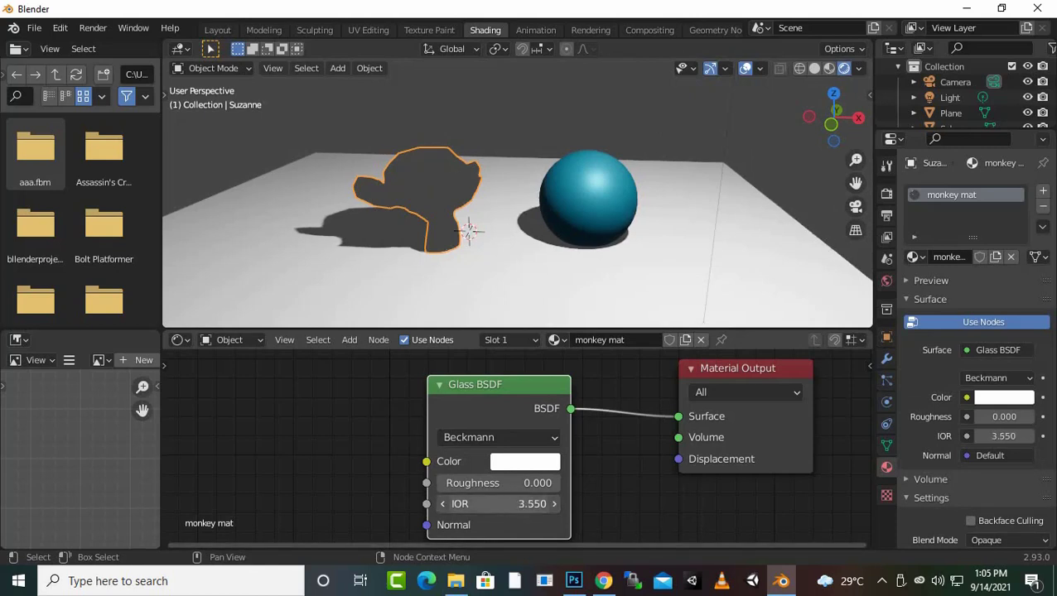
{"action": "left_click", "coordinate": [497, 503]}
{"action": "type", "text": "0.0"}
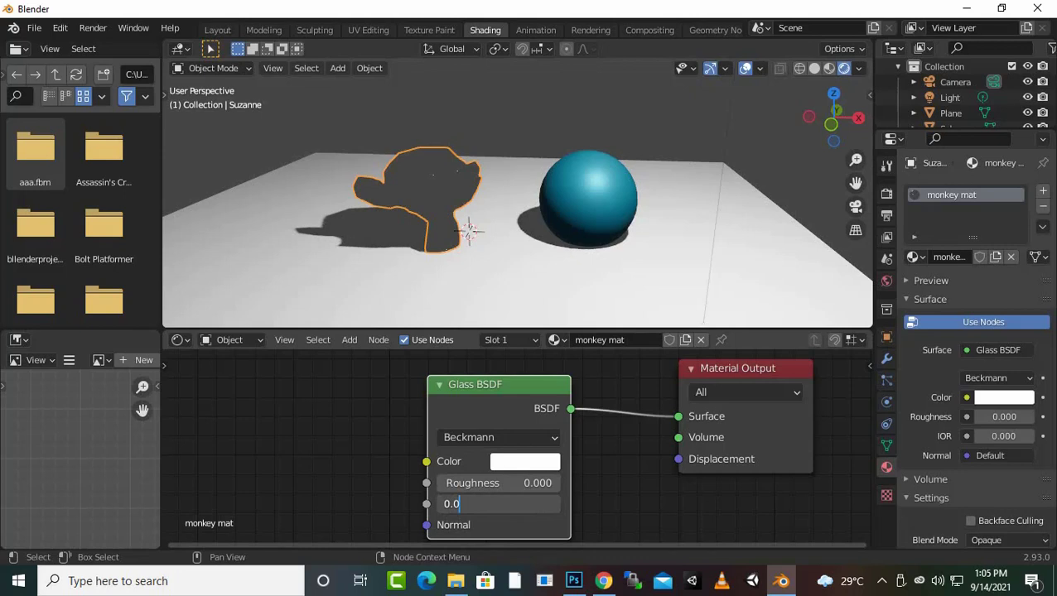
{"action": "type", "text": "11.4"}
{"action": "key", "text": "Return"}
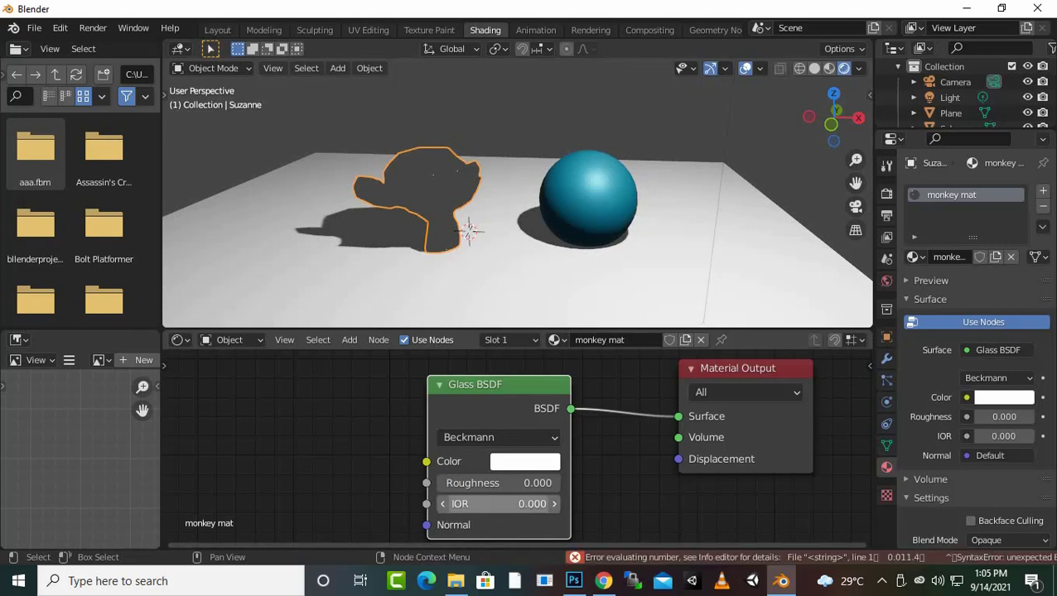
{"action": "left_click", "coordinate": [524, 462]}
{"action": "left_click", "coordinate": [580, 286]}
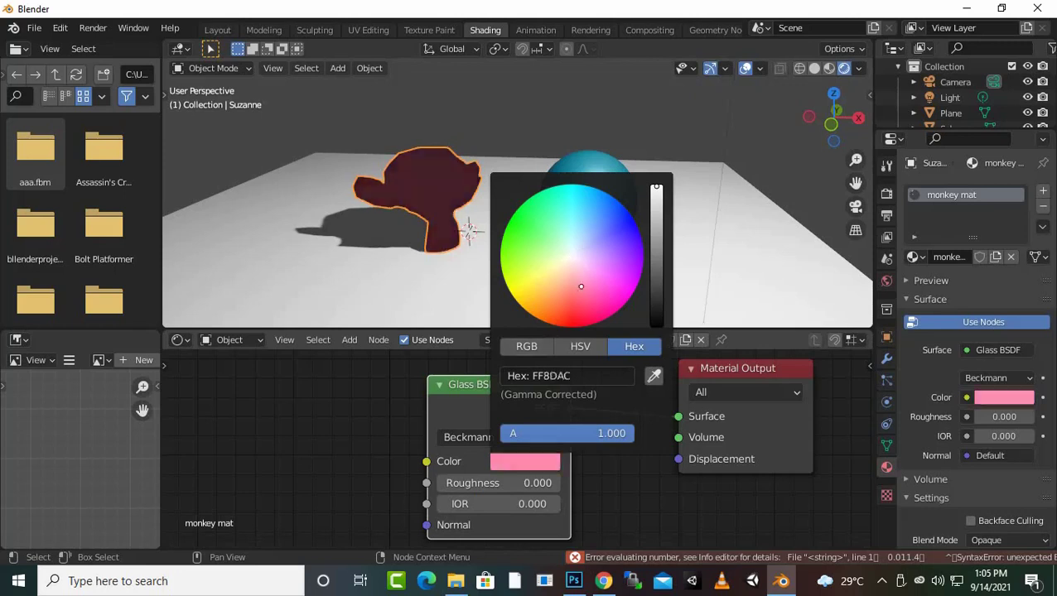
{"action": "mouse_move", "coordinate": [581, 287]}
{"action": "left_mouse_down"}
{"action": "mouse_move", "coordinate": [622, 203]}
{"action": "mouse_move", "coordinate": [584, 186]}
{"action": "mouse_move", "coordinate": [546, 189]}
{"action": "left_mouse_up"}
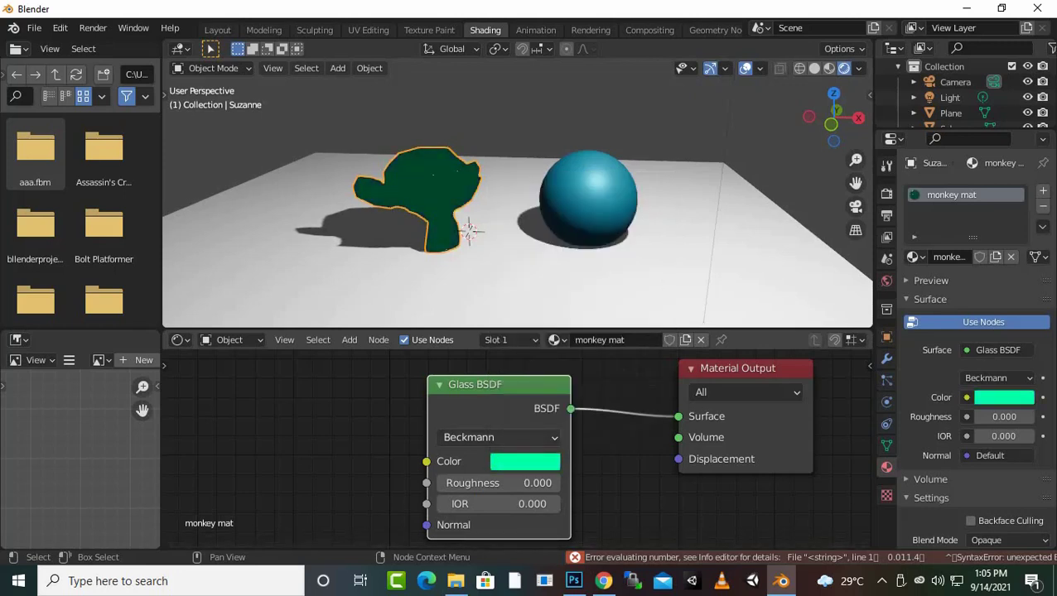
- Cycle the Glass distribution through Sharp, GGX and Multiscatter GGX, then back to Beckmann
{"action": "left_click", "coordinate": [497, 438]}
{"action": "left_click", "coordinate": [463, 414]}
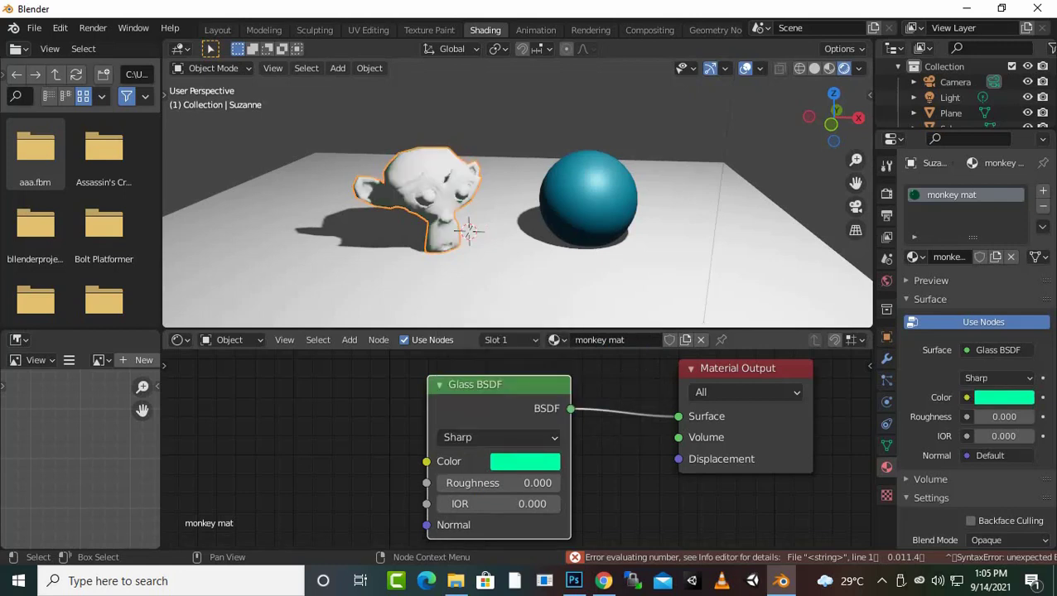
{"action": "left_click", "coordinate": [497, 437]}
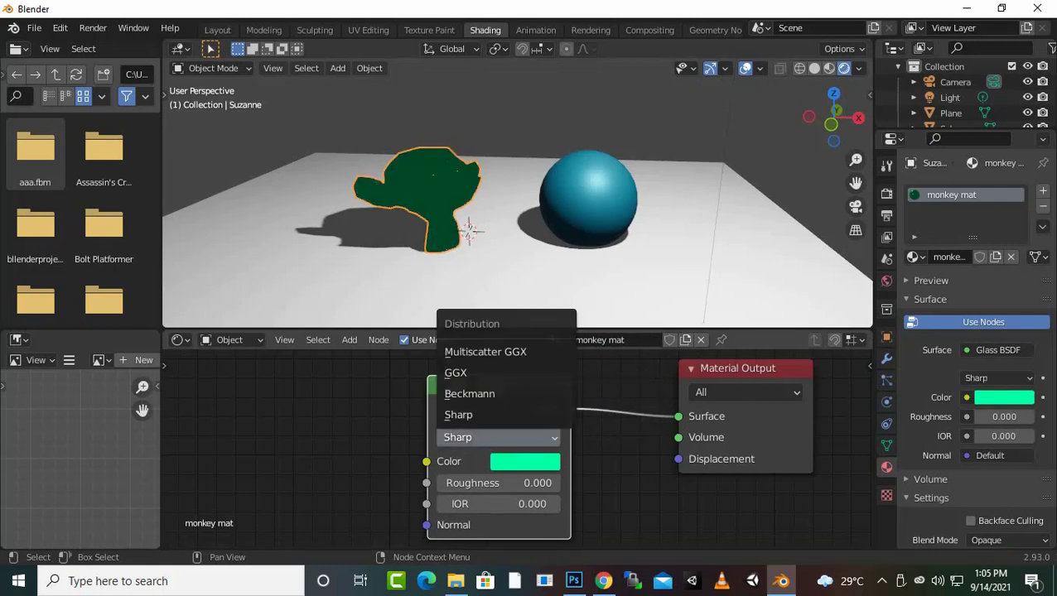
{"action": "left_click", "coordinate": [468, 373]}
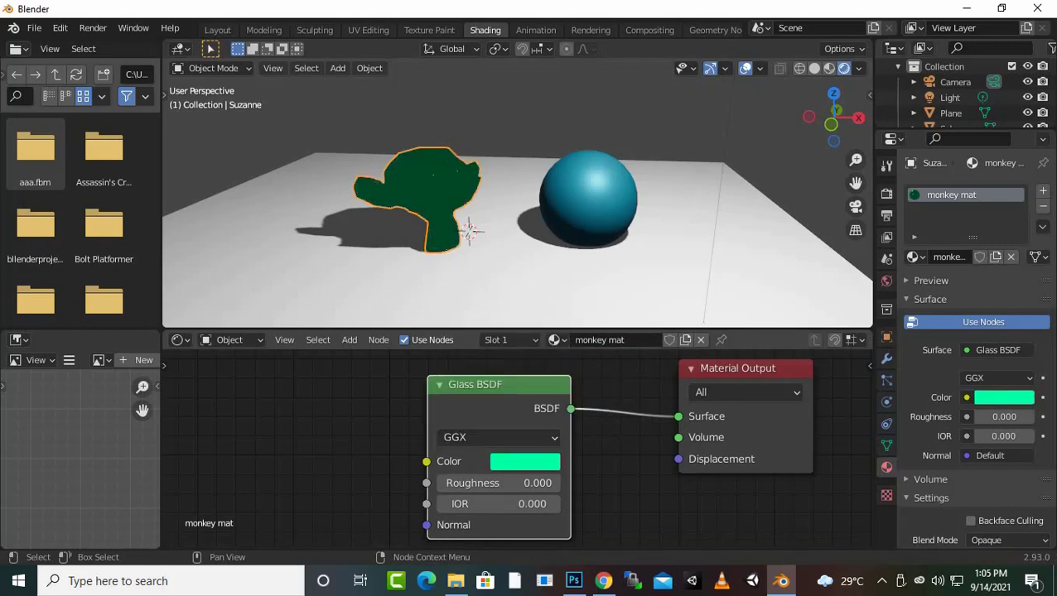
{"action": "left_click", "coordinate": [496, 437]}
{"action": "left_click", "coordinate": [489, 349]}
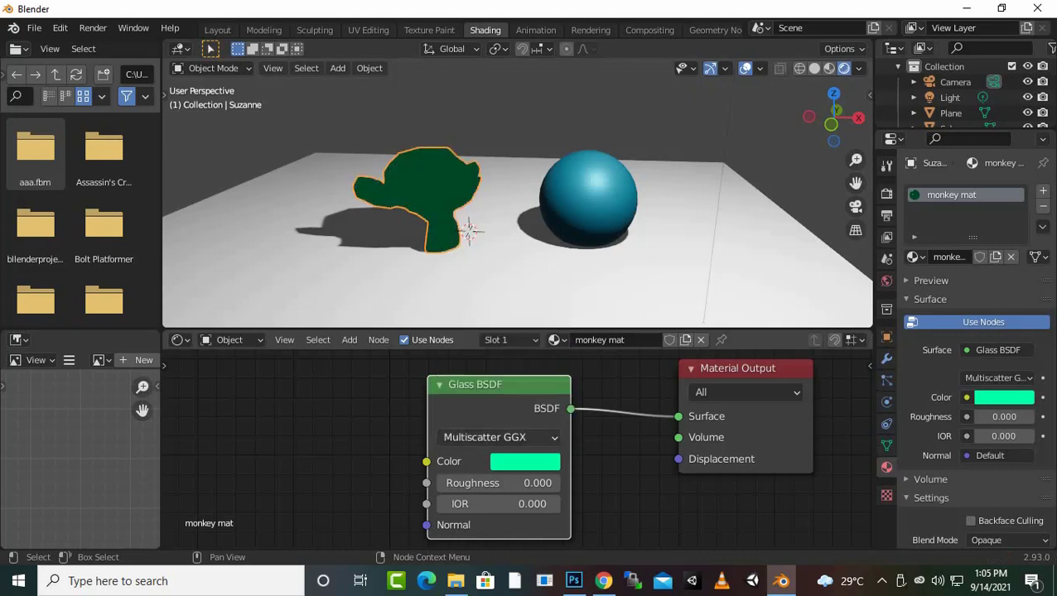
{"action": "left_click", "coordinate": [497, 437]}
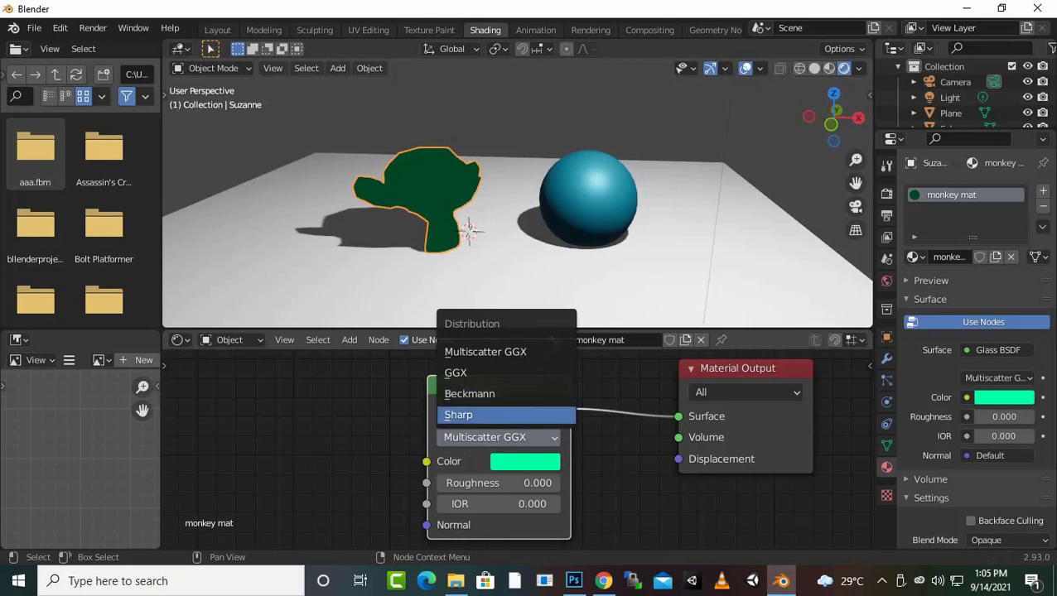
{"action": "left_click", "coordinate": [469, 393]}
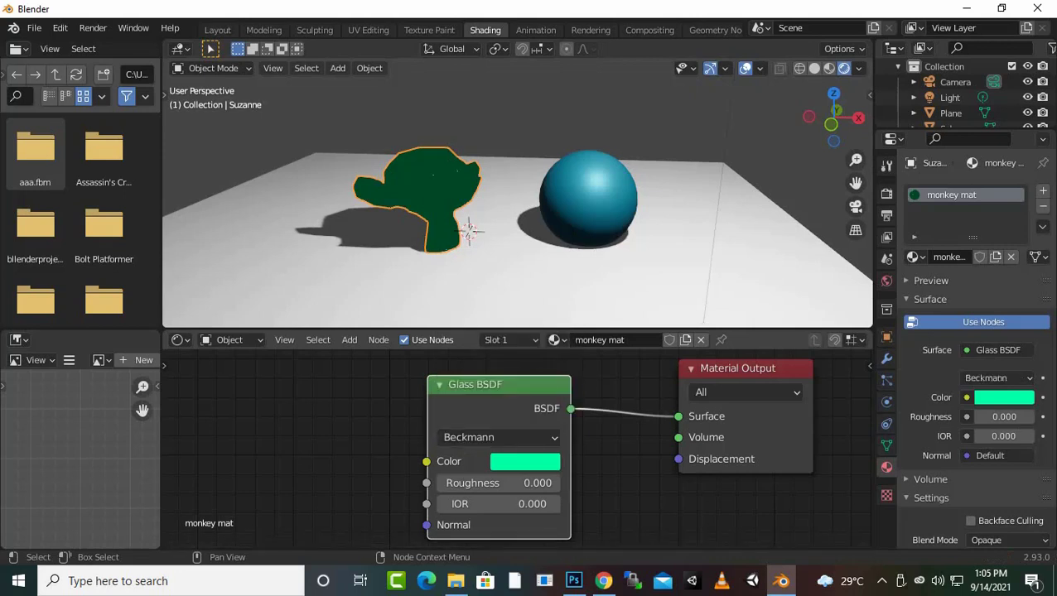
- Delete the Glass BSDF, then add a Glossy BSDF linked to the Surface socket
{"action": "key", "text": "x"}
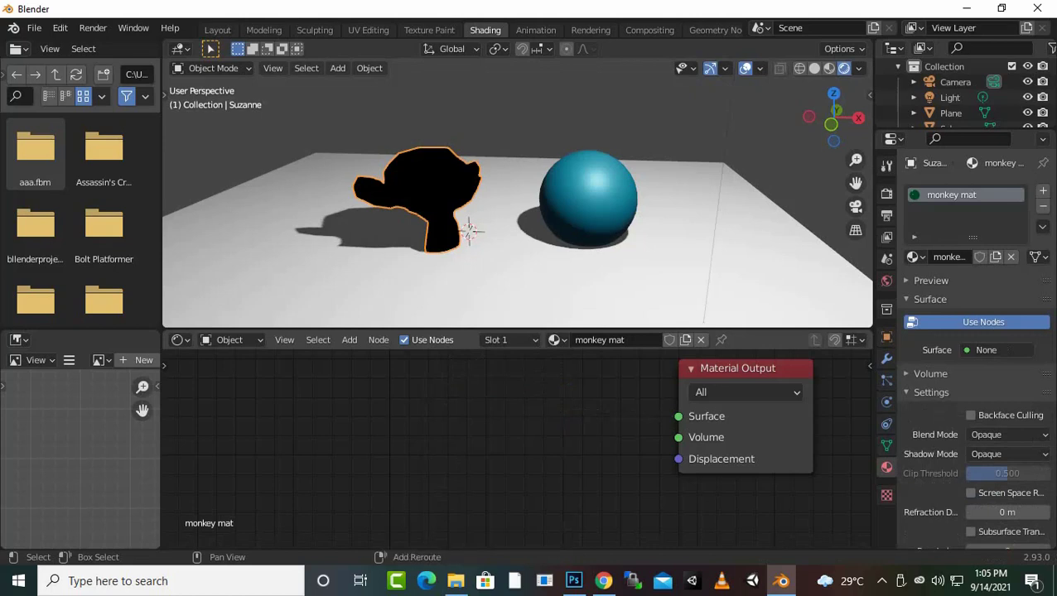
{"action": "key", "text": "shift+a"}
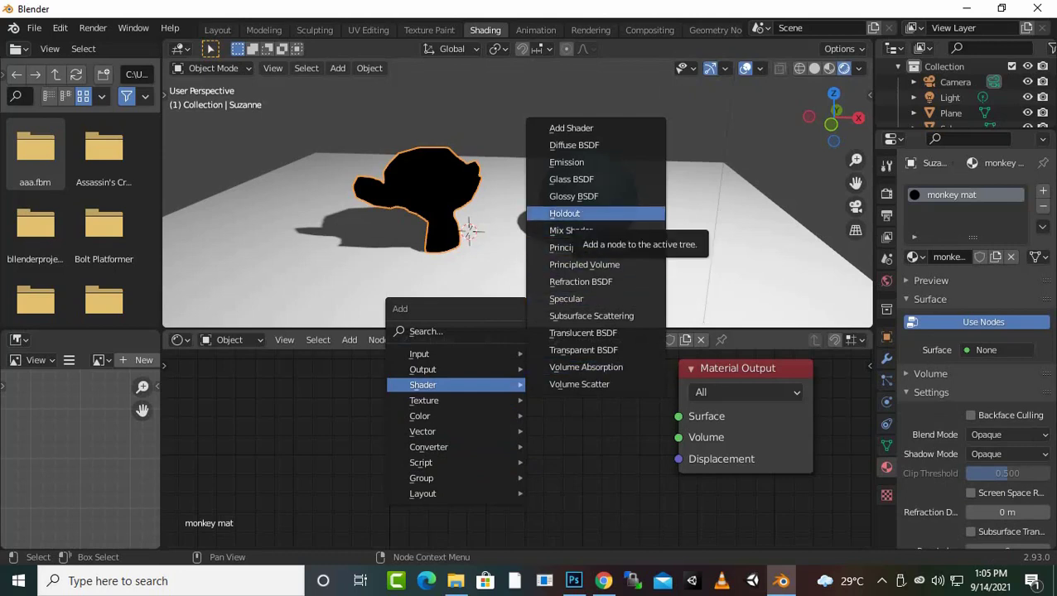
{"action": "left_click", "coordinate": [573, 196]}
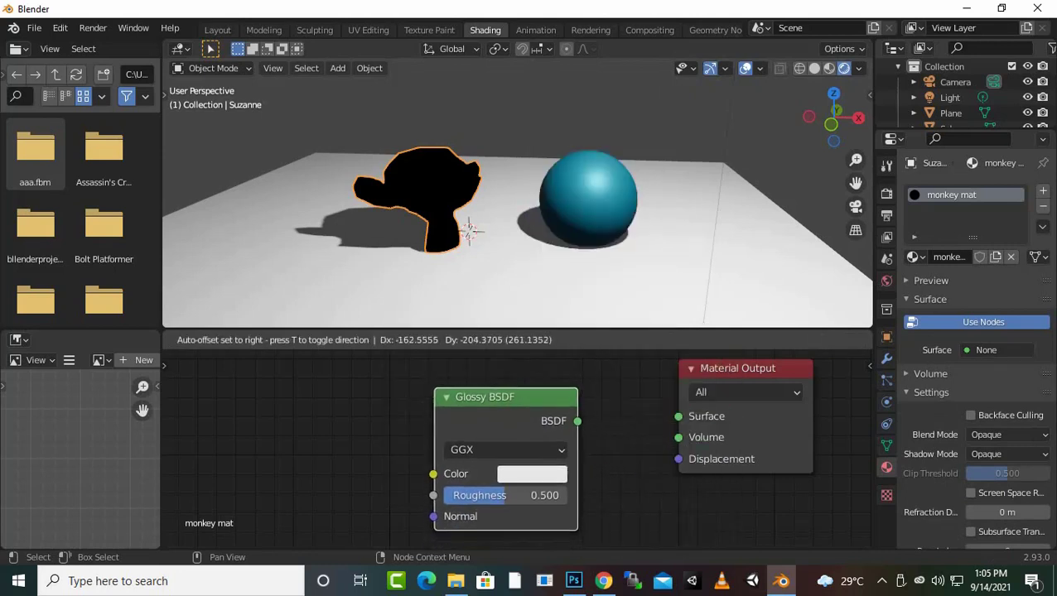
{"action": "left_click", "coordinate": [505, 460]}
{"action": "left_click_drag", "start_coordinate": [577, 421], "coordinate": [679, 415]}
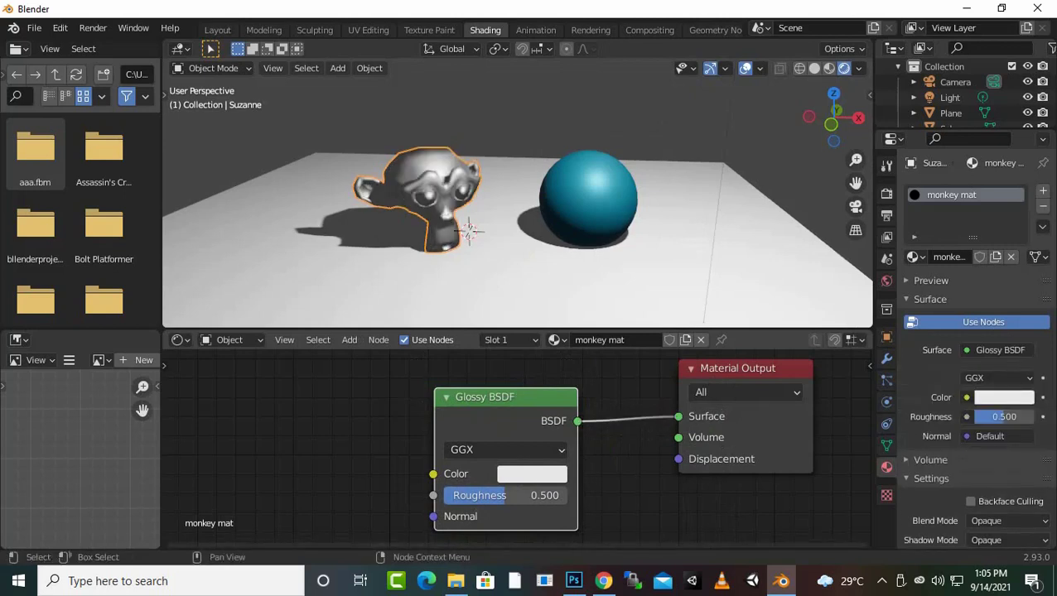
{"action": "scroll", "coordinate": [516, 224], "scroll_direction": "up", "scroll_amount": 3}
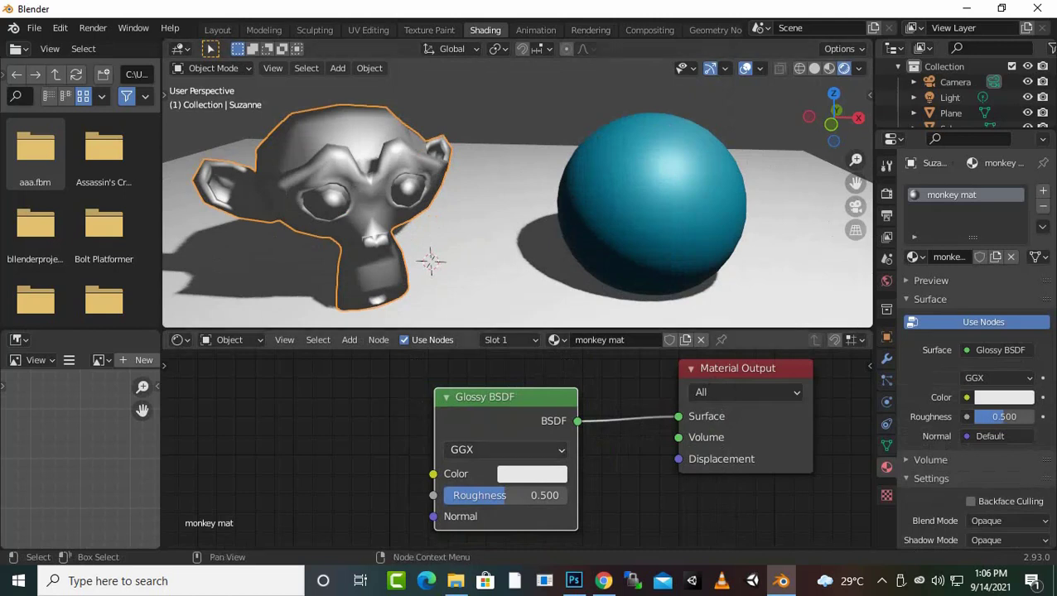
- Make the Glossy BSDF colour blue, nudge the node left, then delete it
{"action": "left_click", "coordinate": [532, 474]}
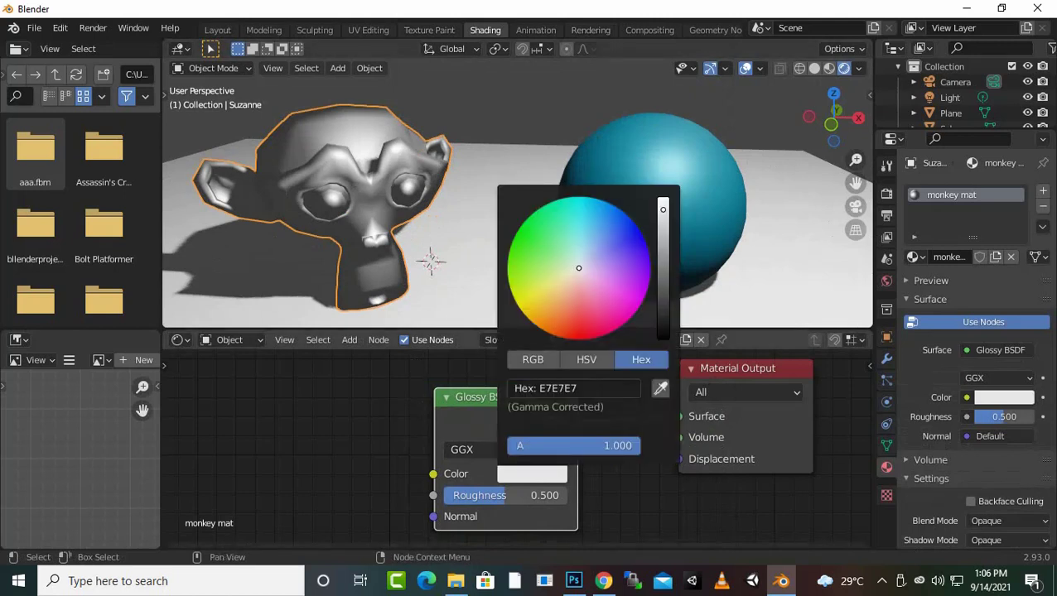
{"action": "left_click", "coordinate": [628, 228]}
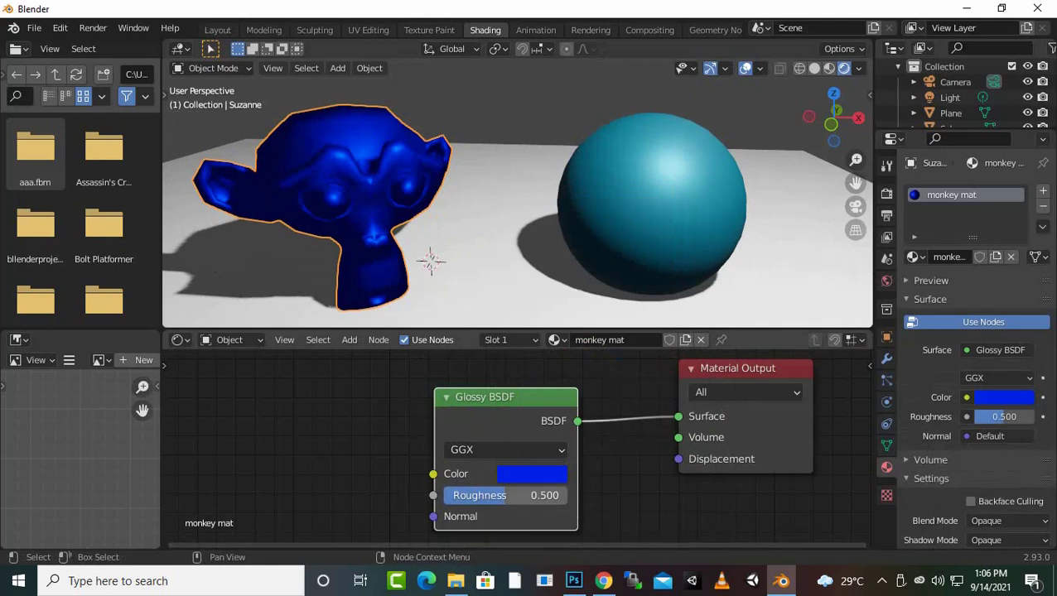
{"action": "scroll", "coordinate": [520, 448], "scroll_direction": "down", "scroll_amount": 1}
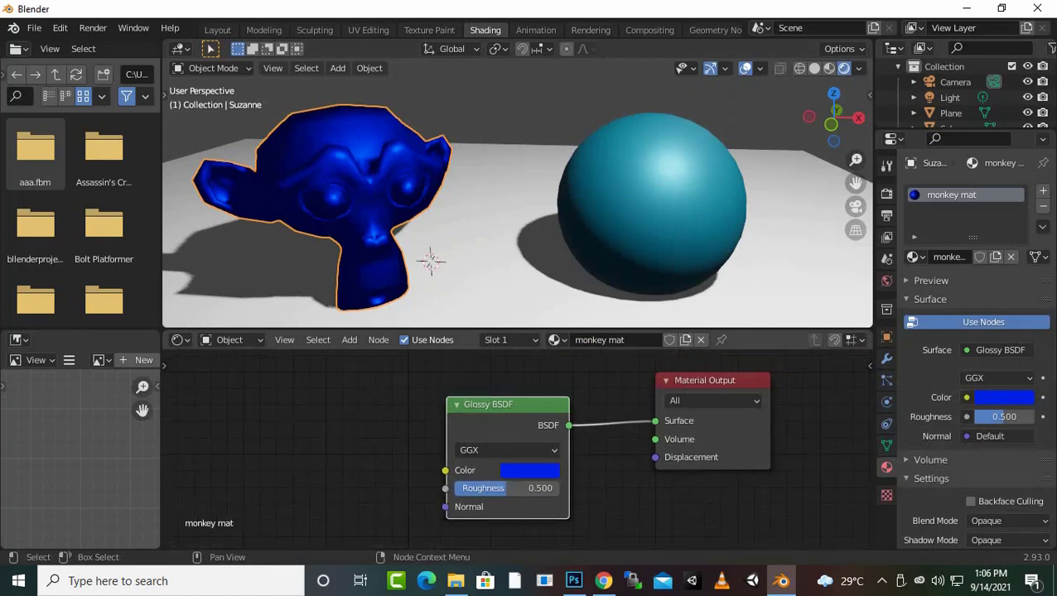
{"action": "left_click_drag", "start_coordinate": [497, 404], "coordinate": [466, 394]}
{"action": "key", "text": "Delete"}
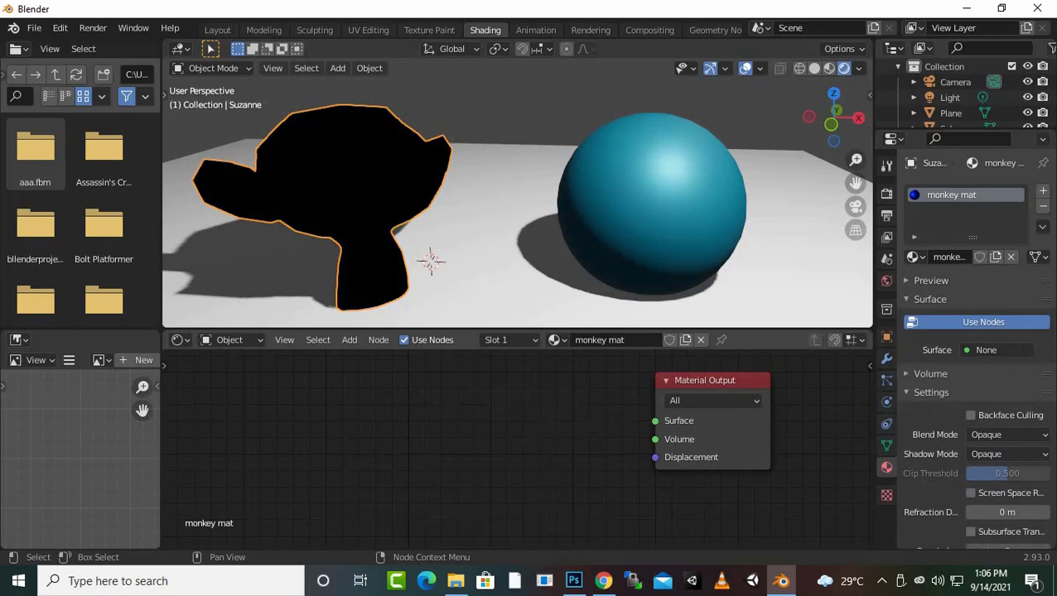
- Add a Holdout node, link it to Material Output Surface, and orbit to preview Suzanne
{"action": "key", "text": "shift+a"}
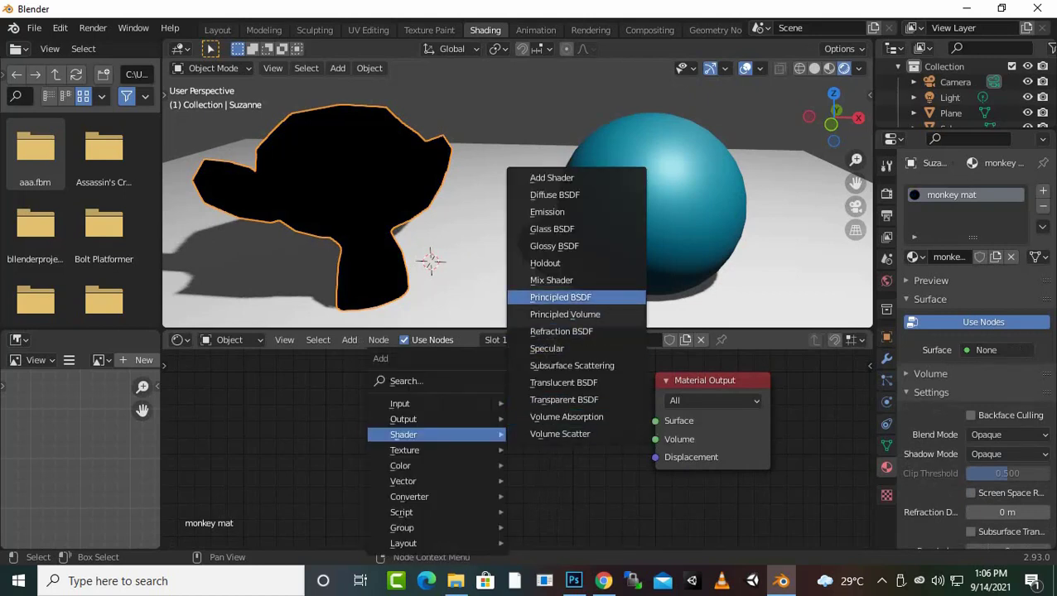
{"action": "left_click", "coordinate": [545, 263]}
{"action": "left_click", "coordinate": [464, 414]}
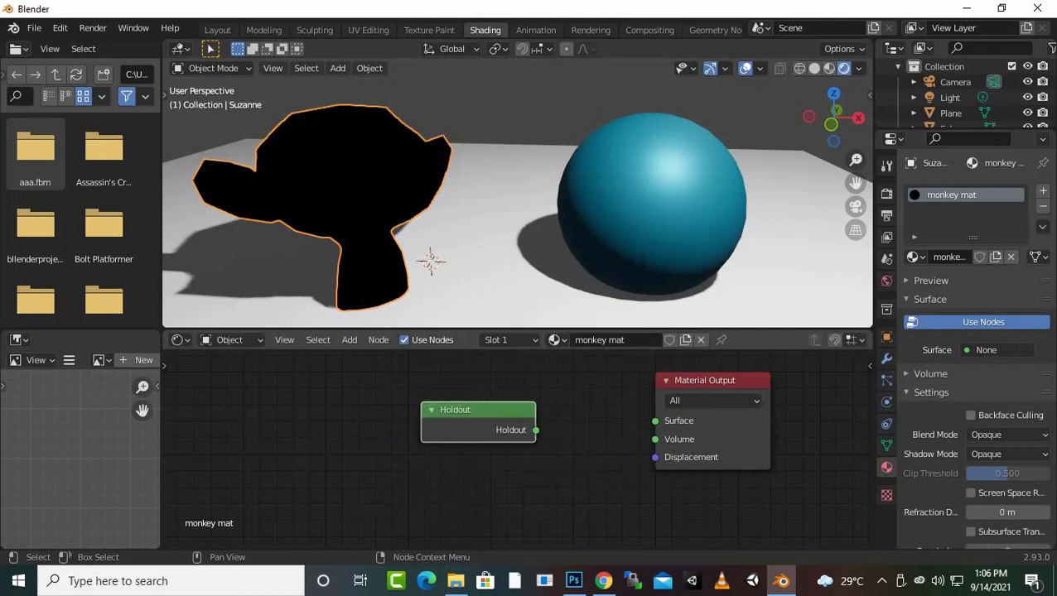
{"action": "left_click_drag", "start_coordinate": [536, 430], "coordinate": [655, 421]}
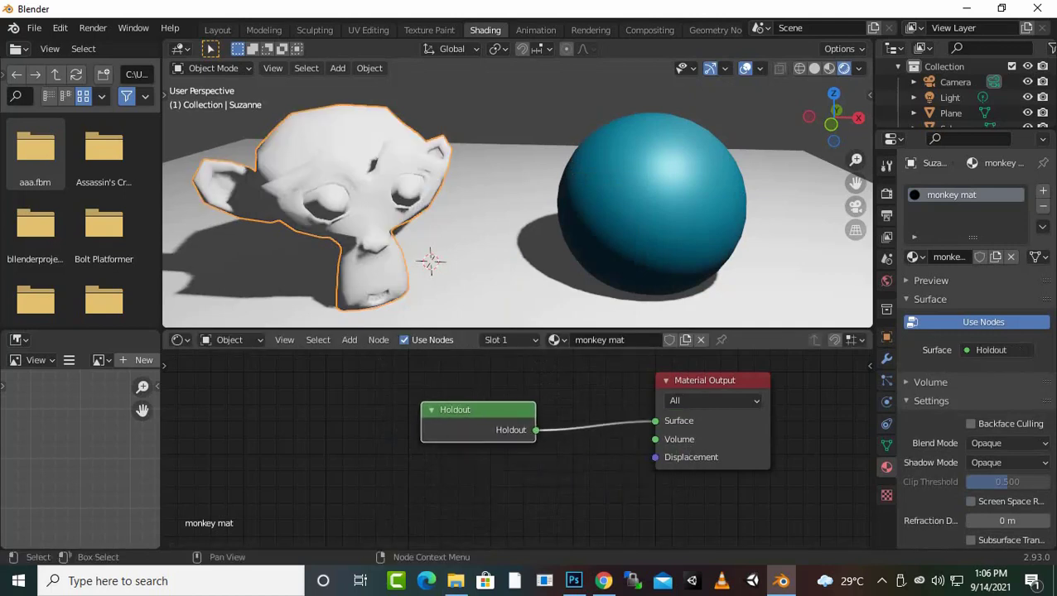
{"action": "scroll", "coordinate": [430, 261], "scroll_direction": "down", "scroll_amount": 3}
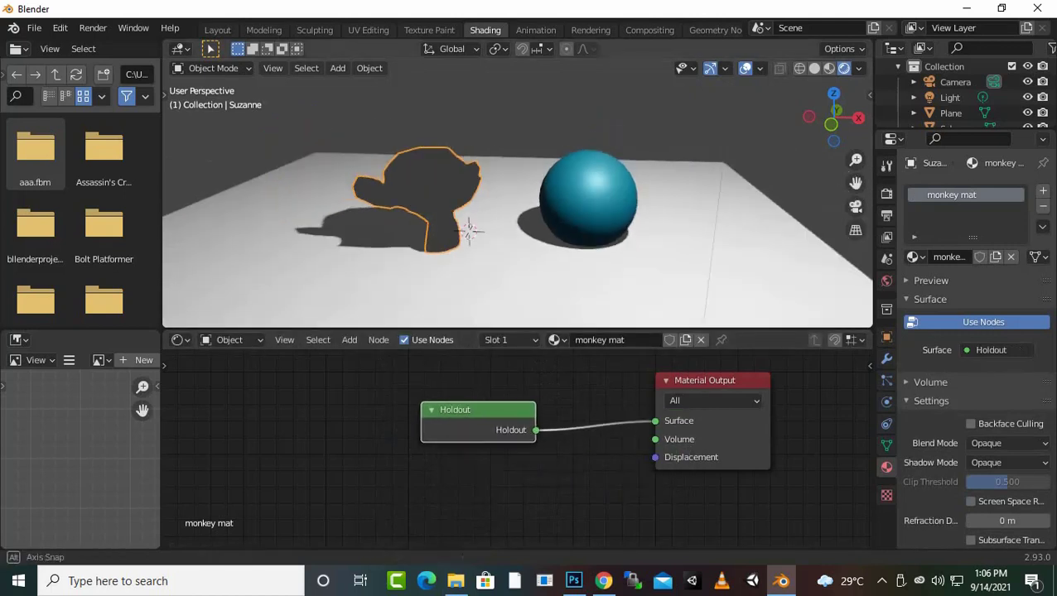
{"action": "mouse_move", "coordinate": [472, 228]}
{"action": "middle_mouse_down"}
{"action": "mouse_move", "coordinate": [500, 240]}
{"action": "mouse_move", "coordinate": [523, 220]}
{"action": "mouse_move", "coordinate": [465, 228]}
{"action": "mouse_move", "coordinate": [472, 220]}
{"action": "mouse_move", "coordinate": [494, 238]}
{"action": "middle_mouse_up"}
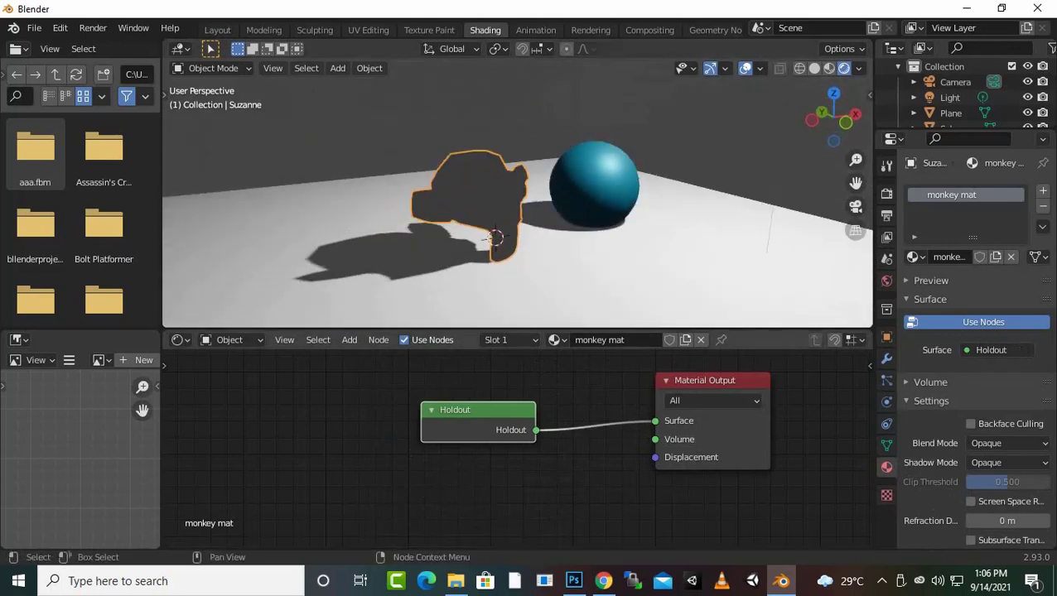
- Delete the Holdout, preview a Principled BSDF on Surface, delete it, and reopen the Add menu
{"action": "key", "text": "x"}
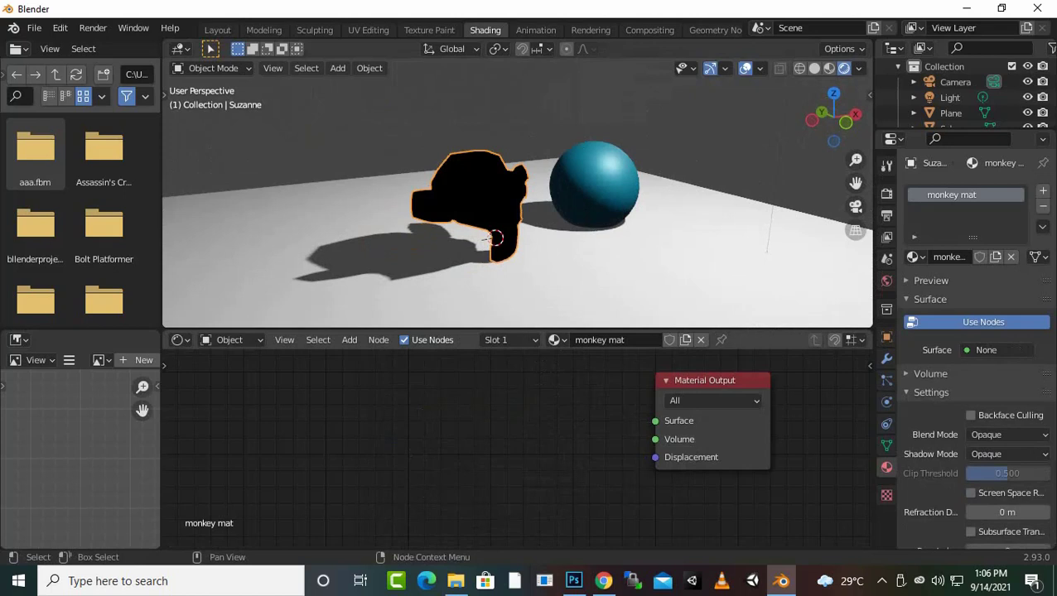
{"action": "key", "text": "shift+a"}
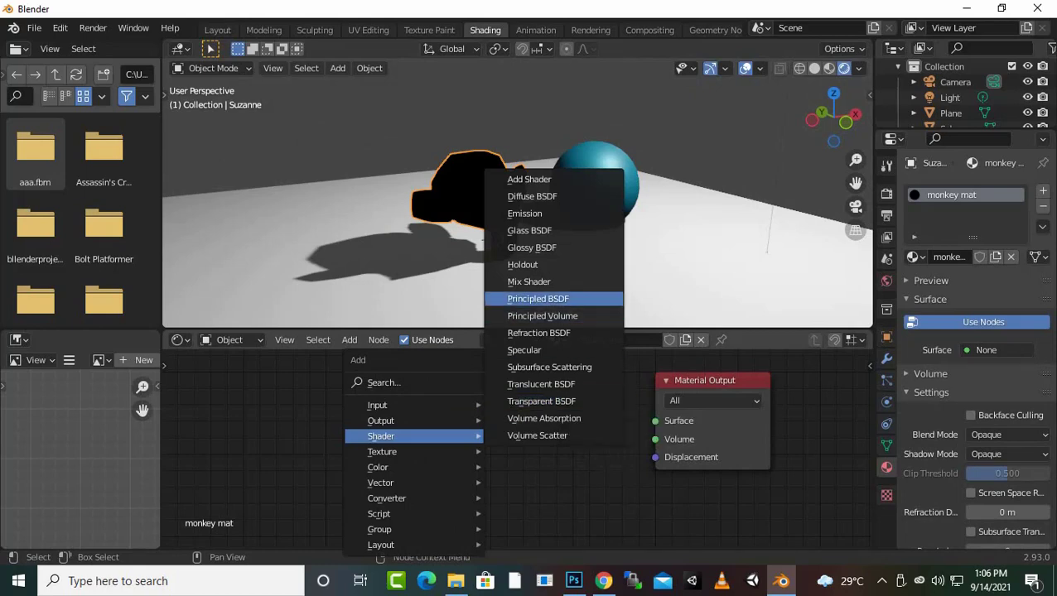
{"action": "left_click", "coordinate": [538, 298]}
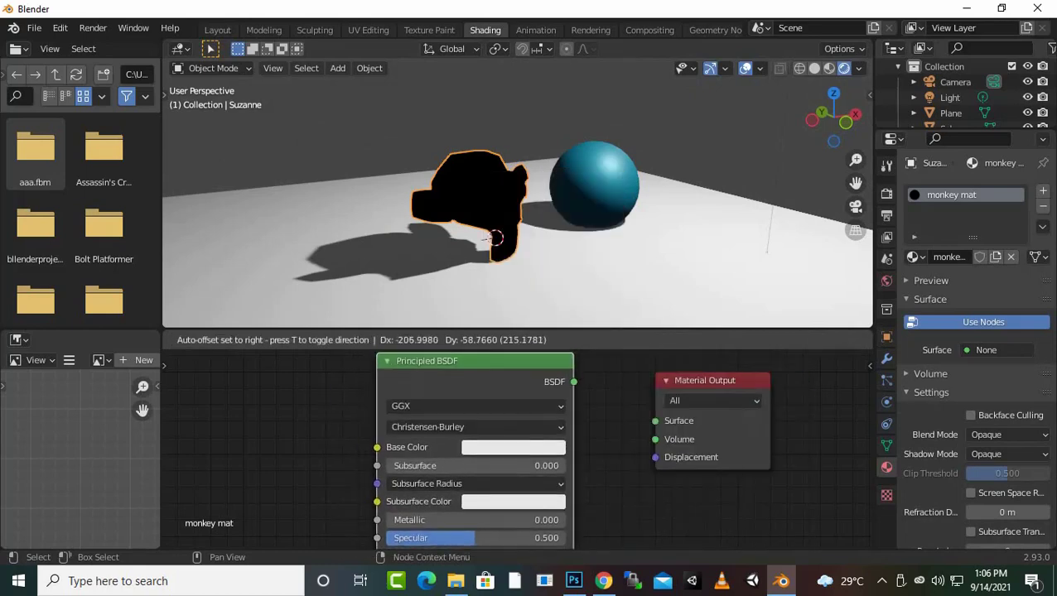
{"action": "left_click", "coordinate": [424, 361]}
{"action": "left_click_drag", "start_coordinate": [574, 382], "coordinate": [655, 421]}
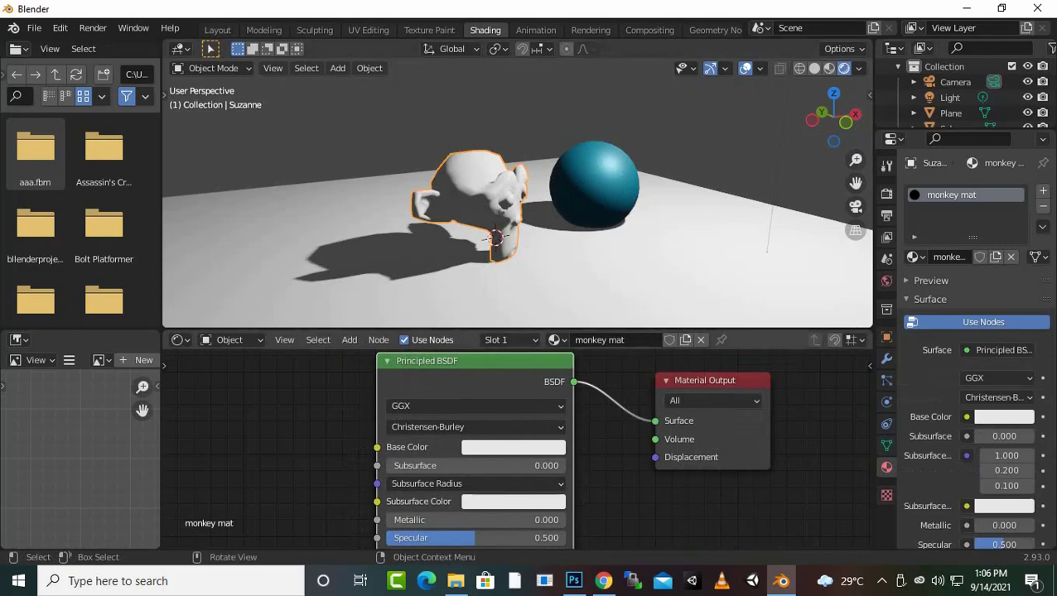
{"action": "key", "text": "x"}
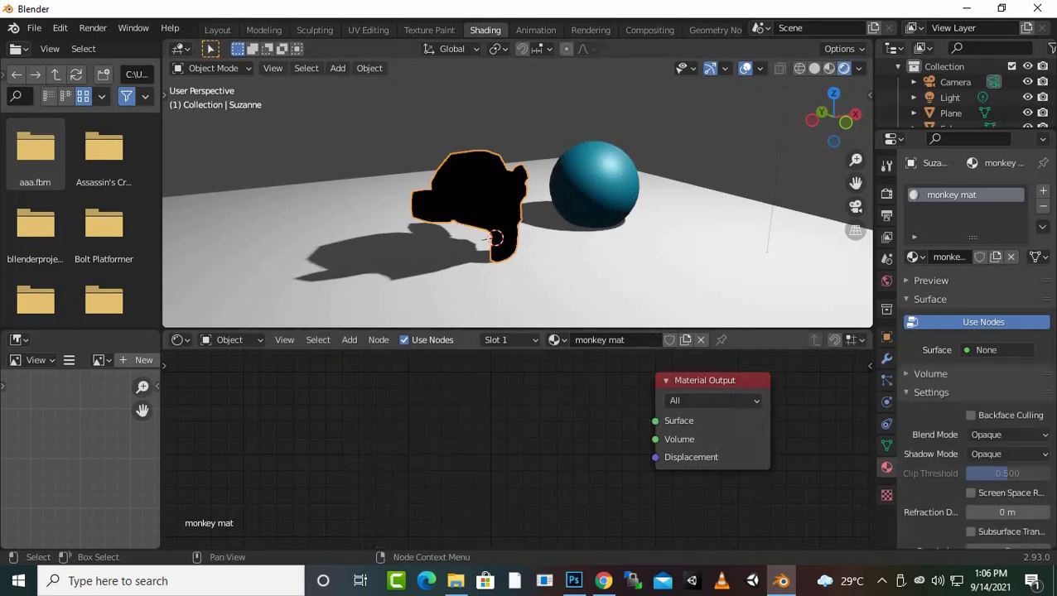
{"action": "key", "text": "shift+a"}
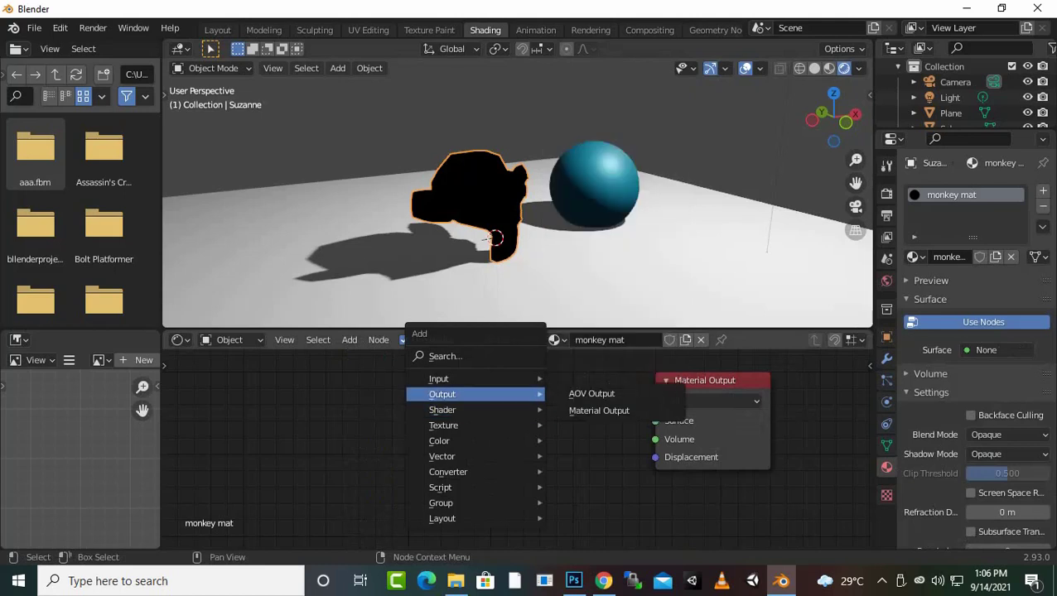
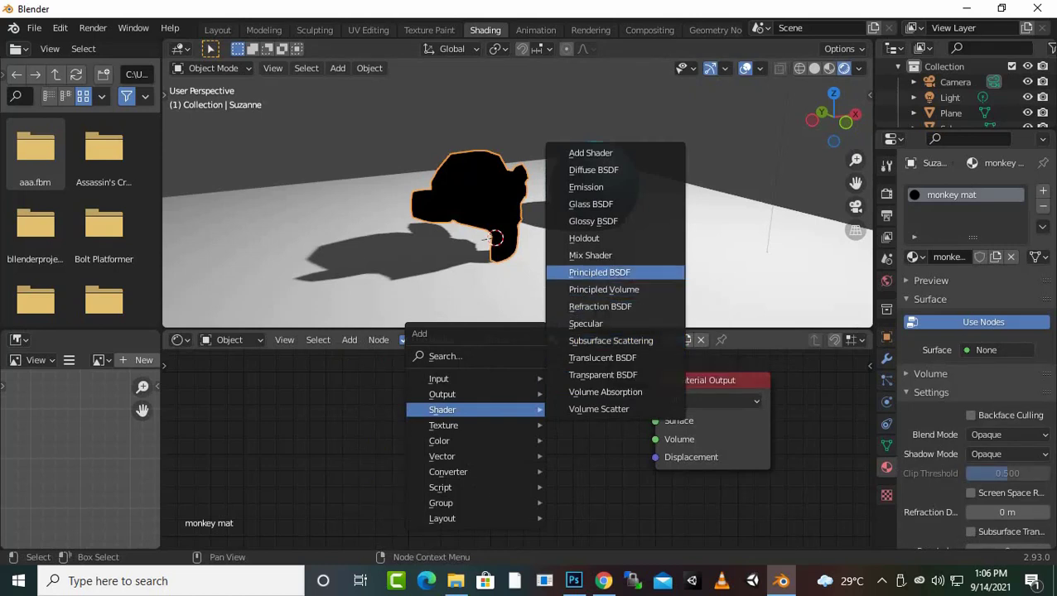
- Add a Principled Volume node and link it to the Material Output's Volume input
{"action": "left_click", "coordinate": [603, 290]}
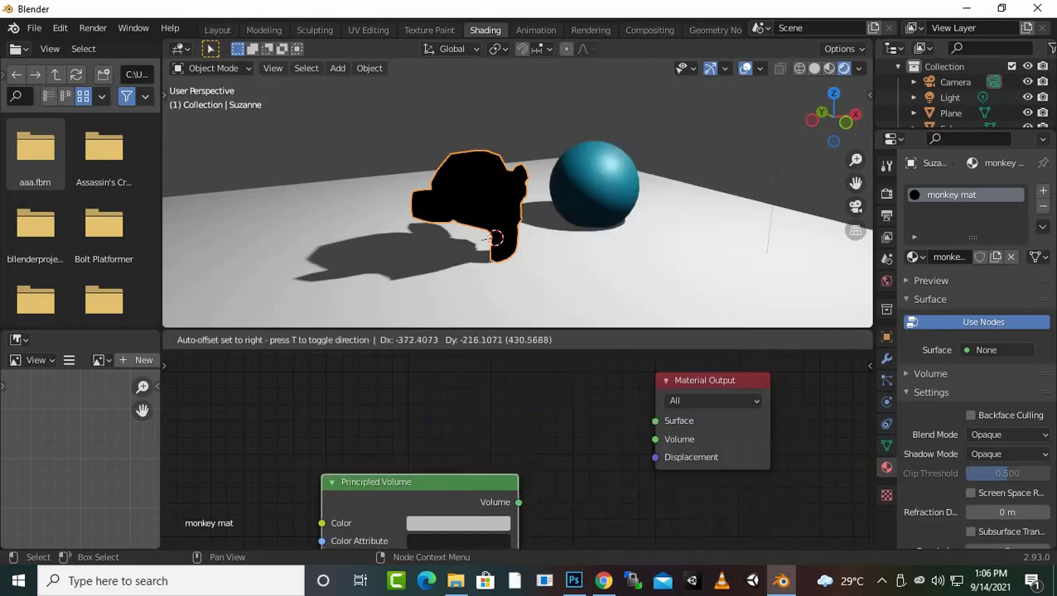
{"action": "left_click", "coordinate": [431, 414]}
{"action": "scroll", "coordinate": [513, 450], "scroll_direction": "down", "scroll_amount": 1}
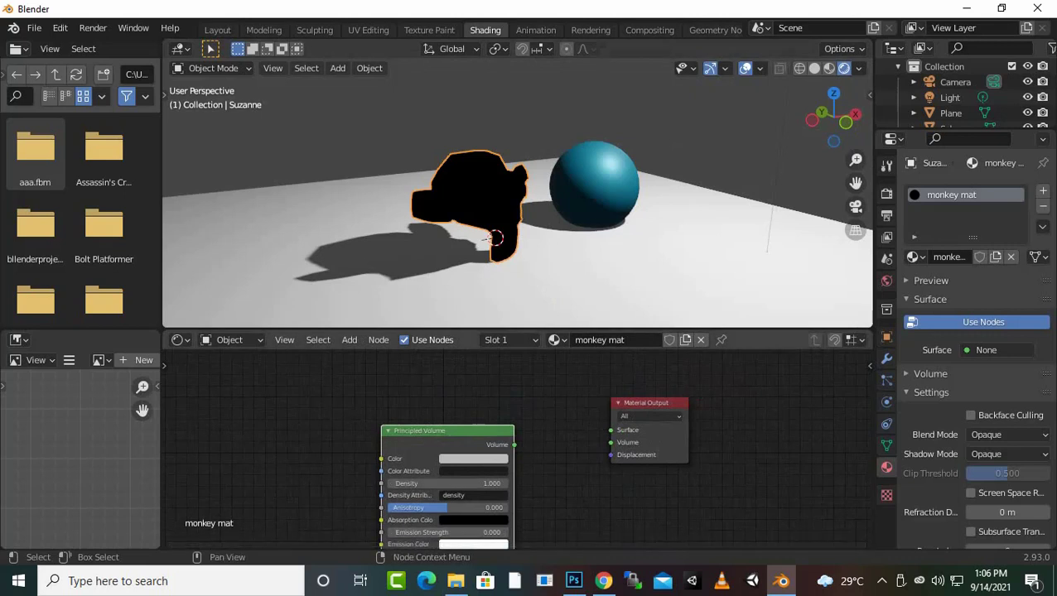
{"action": "scroll", "coordinate": [514, 450], "scroll_direction": "up", "scroll_amount": 1}
{"action": "scroll", "coordinate": [513, 450], "scroll_direction": "up", "scroll_amount": 1}
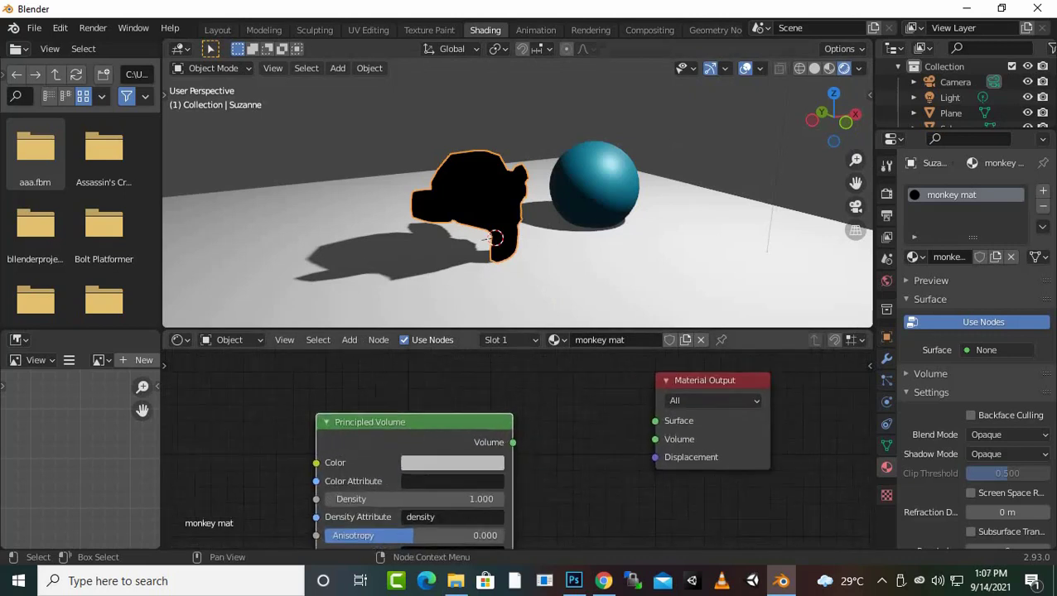
{"action": "left_click_drag", "start_coordinate": [414, 422], "coordinate": [410, 379]}
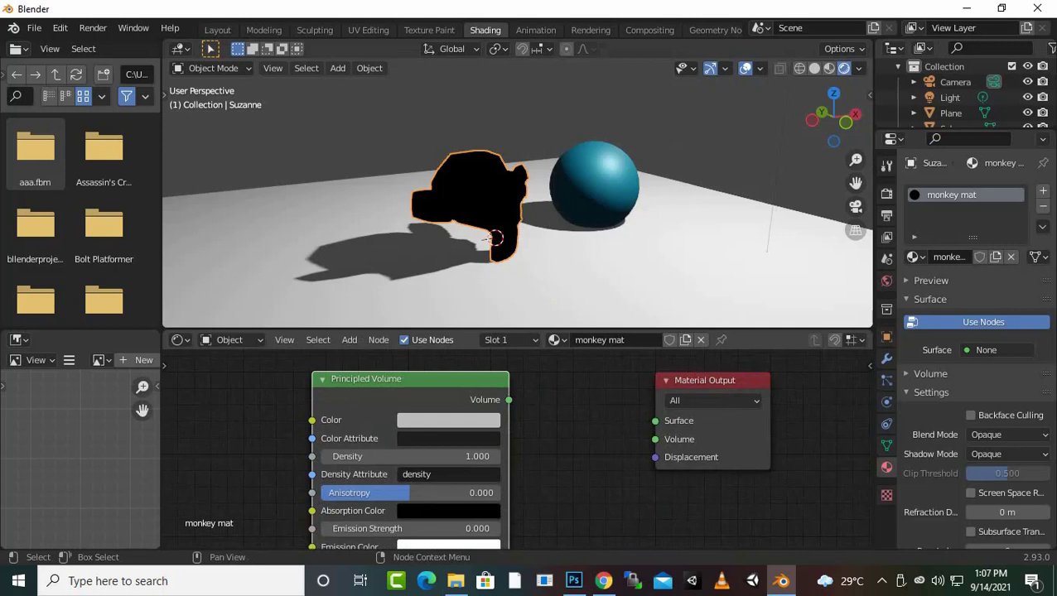
{"action": "left_click_drag", "start_coordinate": [509, 400], "coordinate": [655, 439]}
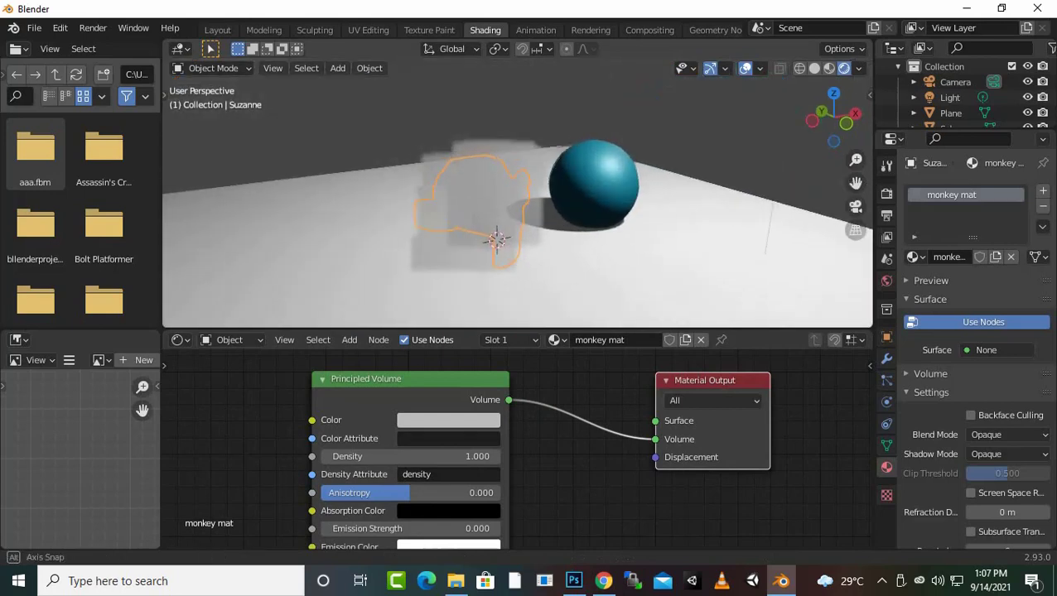
- Set the Principled Volume colour to blue and its Density to 36.1
{"action": "scroll", "coordinate": [517, 207], "scroll_direction": "up", "scroll_amount": 1}
{"action": "scroll", "coordinate": [517, 207], "scroll_direction": "up", "scroll_amount": 1}
{"action": "scroll", "coordinate": [517, 207], "scroll_direction": "down", "scroll_amount": 1}
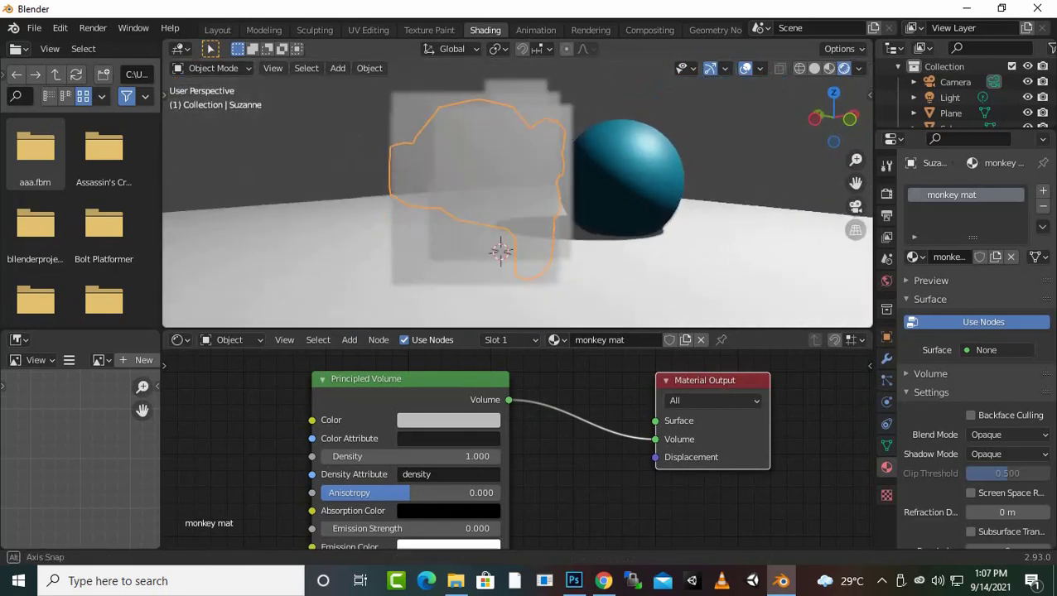
{"action": "scroll", "coordinate": [517, 208], "scroll_direction": "down", "scroll_amount": 1}
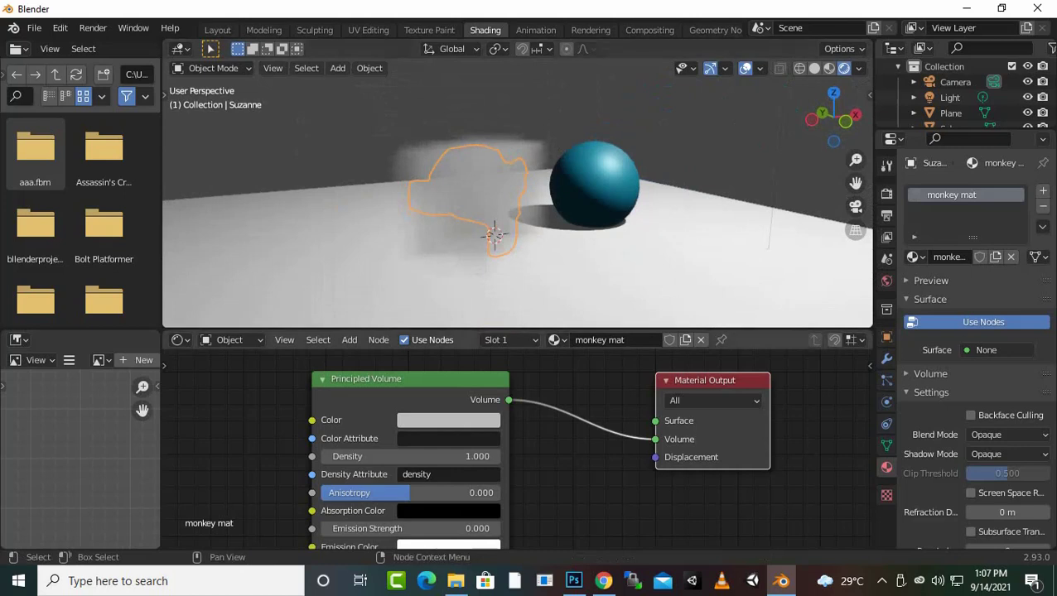
{"action": "left_click", "coordinate": [448, 420]}
{"action": "left_click", "coordinate": [500, 219]}
{"action": "left_click", "coordinate": [510, 201]}
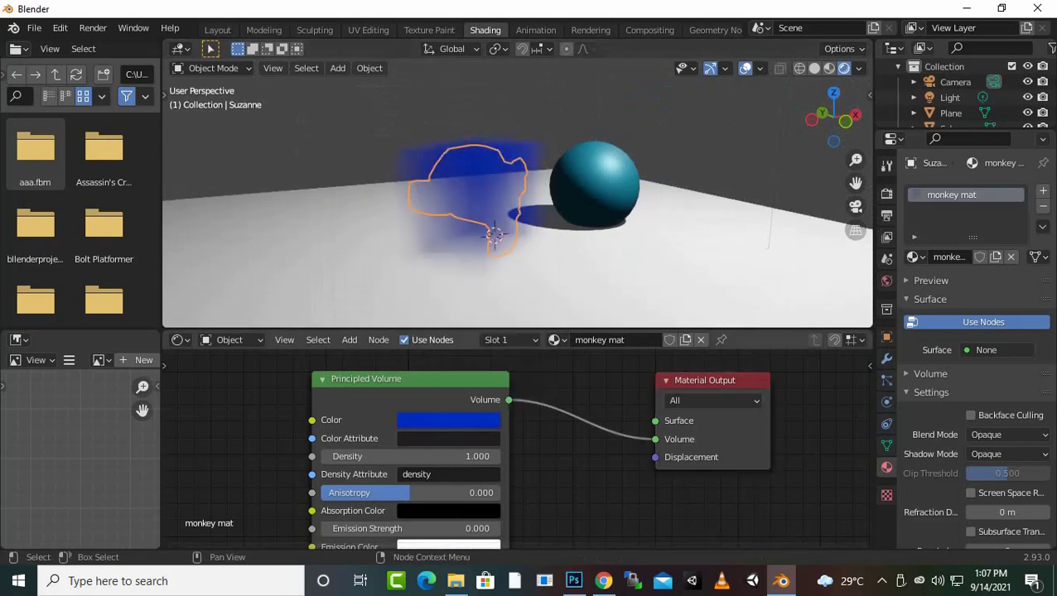
{"action": "mouse_move", "coordinate": [414, 457]}
{"action": "left_mouse_down"}
{"action": "mouse_move", "coordinate": [356, 456]}
{"action": "mouse_move", "coordinate": [464, 457]}
{"action": "mouse_move", "coordinate": [451, 457]}
{"action": "left_mouse_up"}
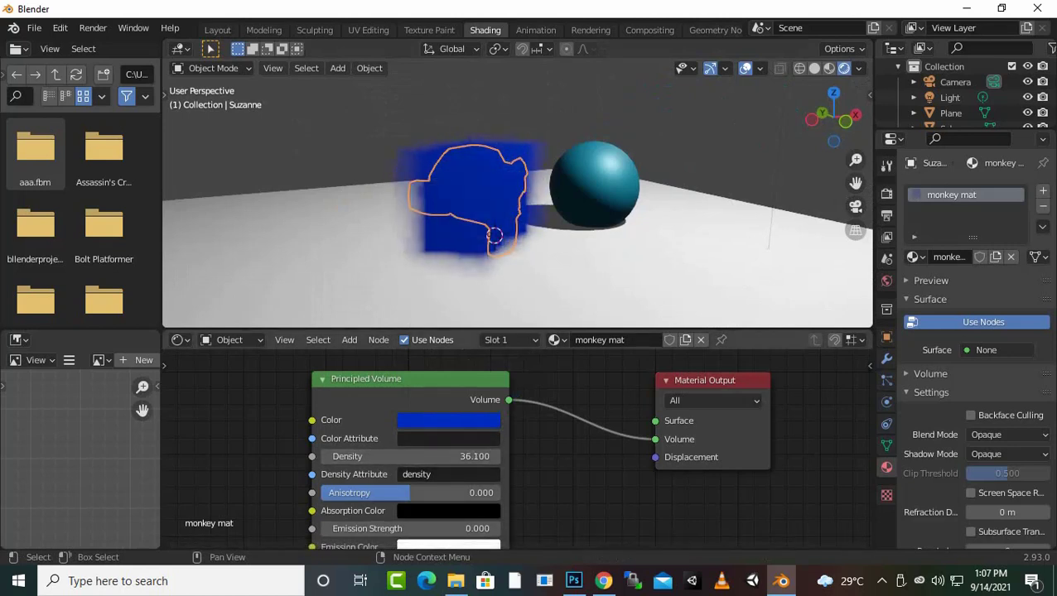
- Try the volume on the Surface input, then reconnect it to the Volume input
{"action": "left_click_drag", "start_coordinate": [509, 400], "coordinate": [654, 421]}
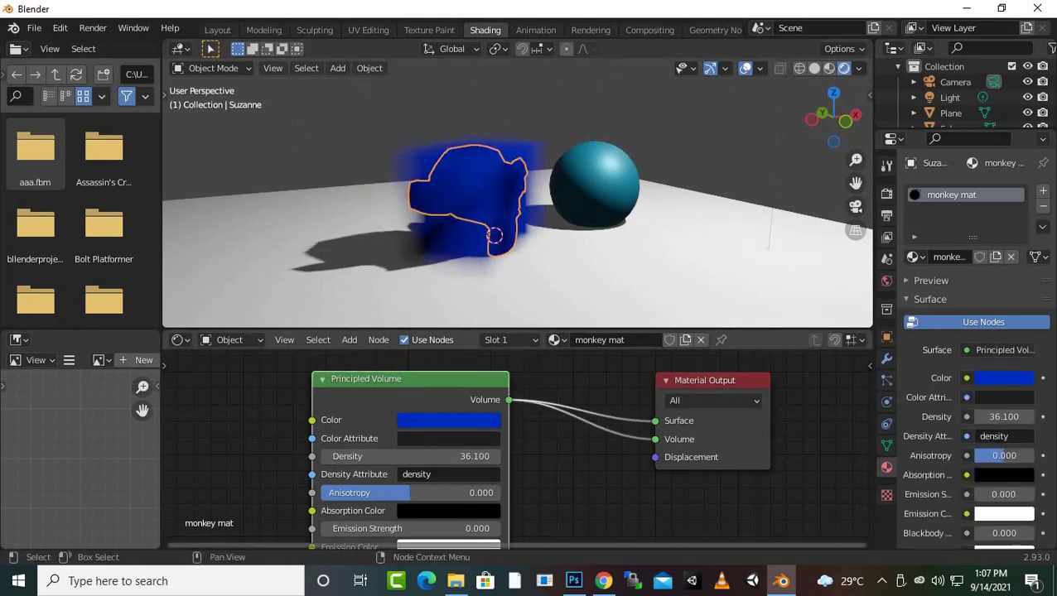
{"action": "left_click_drag", "start_coordinate": [655, 439], "coordinate": [587, 418]}
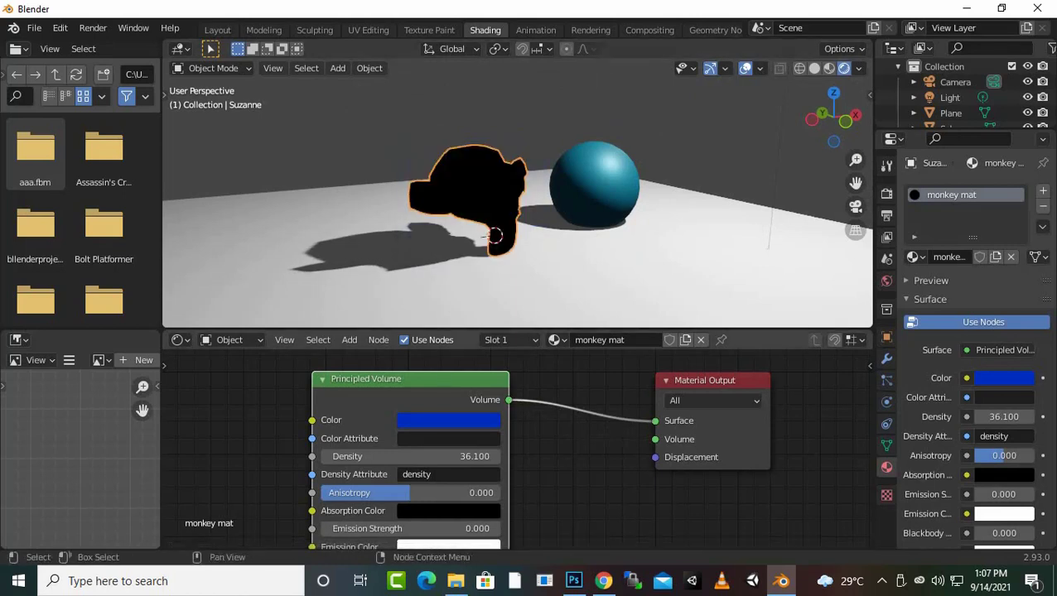
{"action": "left_click_drag", "start_coordinate": [654, 421], "coordinate": [654, 439]}
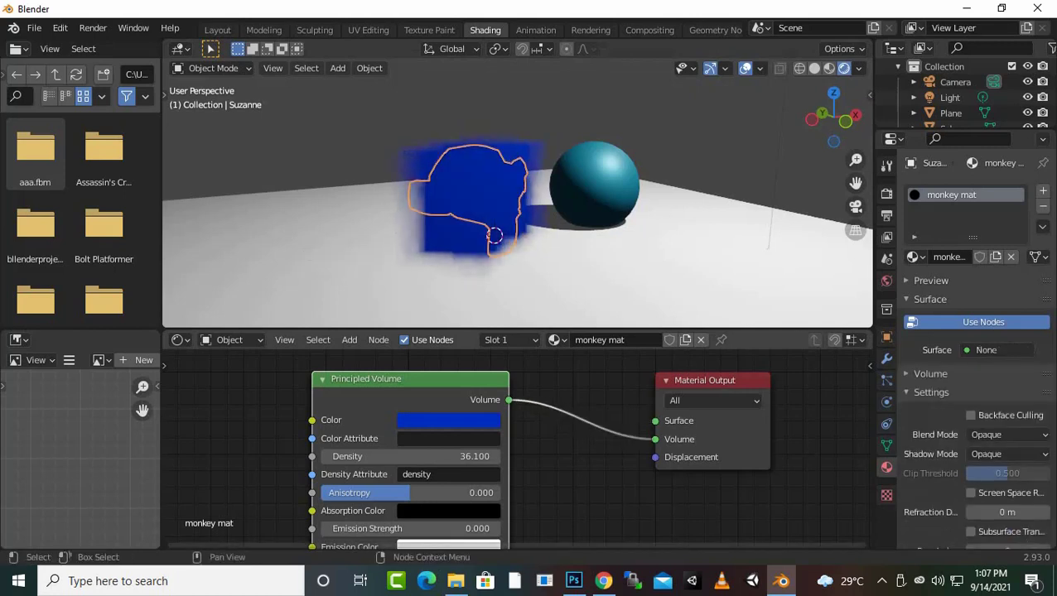
- Delete the Principled Volume and wire a new Specular node into the Surface input
{"action": "key", "text": "x"}
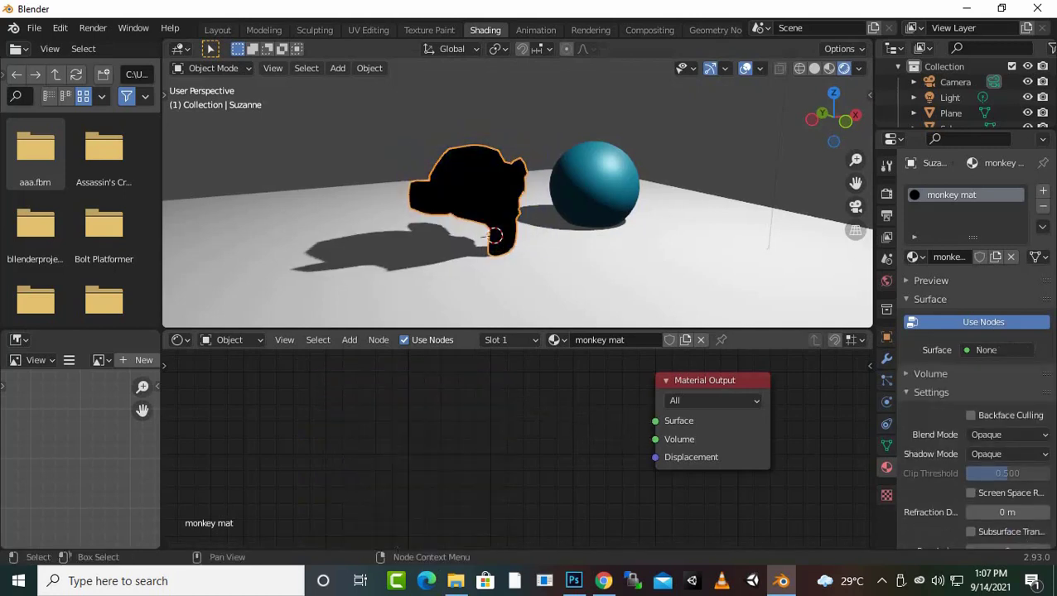
{"action": "key", "text": "shift+a"}
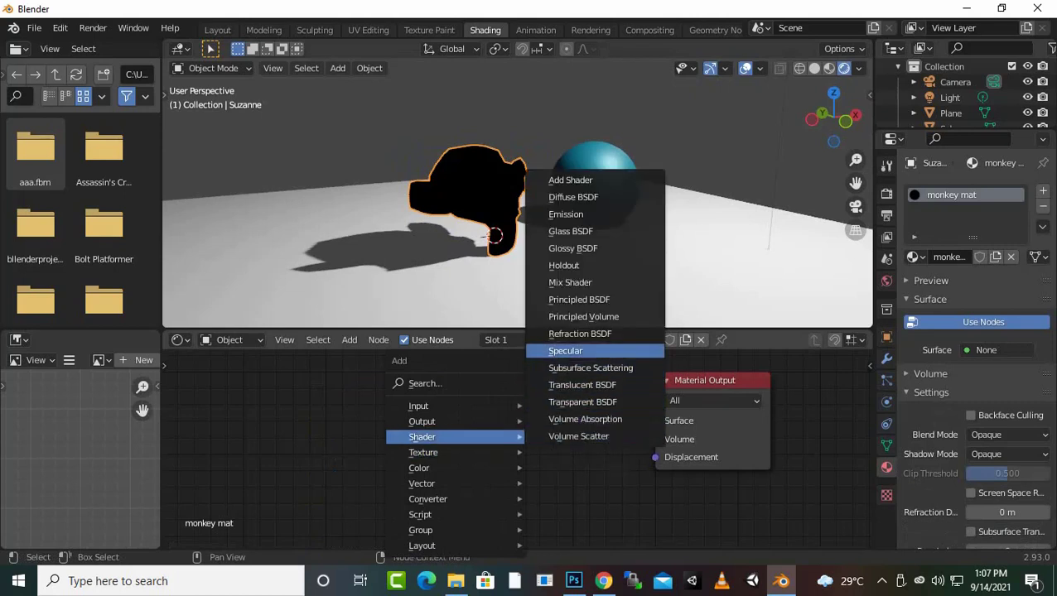
{"action": "left_click", "coordinate": [565, 351]}
{"action": "left_click", "coordinate": [481, 402]}
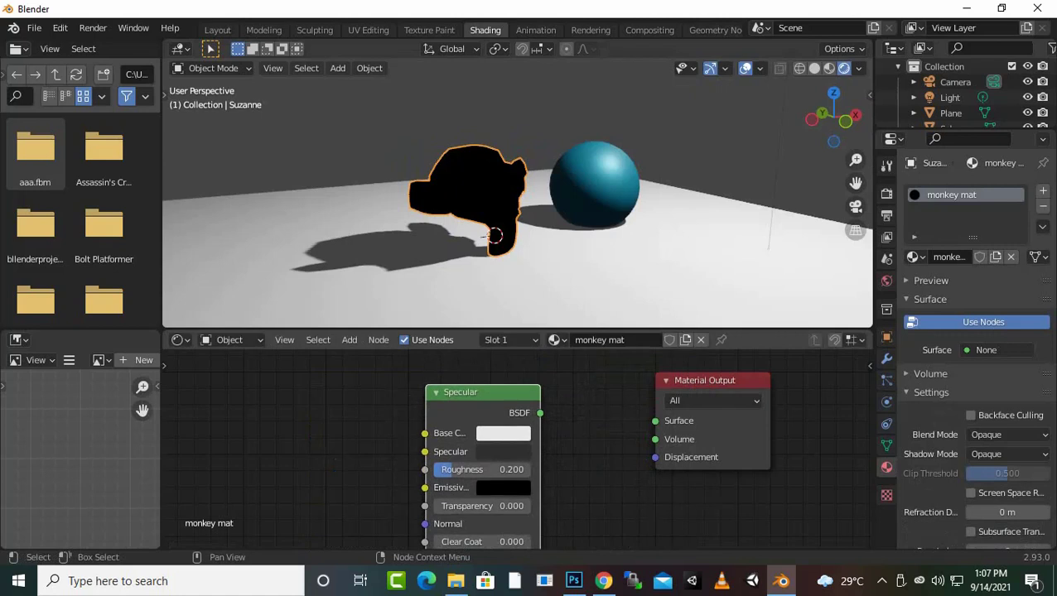
{"action": "left_click_drag", "start_coordinate": [537, 417], "coordinate": [635, 425]}
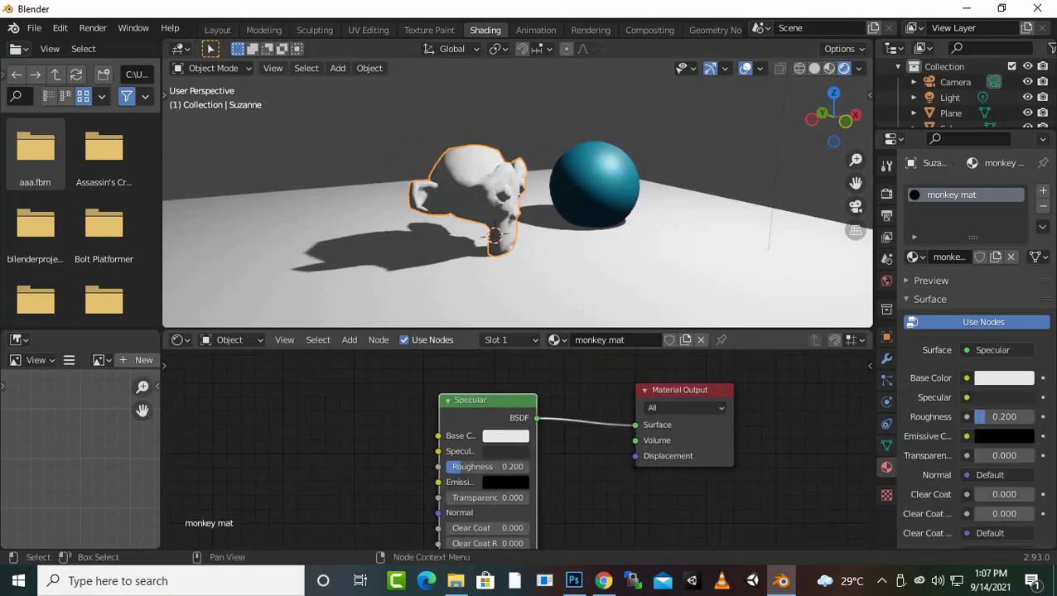
- Make the Specular base colour blue, view Suzanne from the front, then delete the Specular node
{"action": "left_click", "coordinate": [505, 436]}
{"action": "left_click_drag", "start_coordinate": [536, 285], "coordinate": [509, 313]}
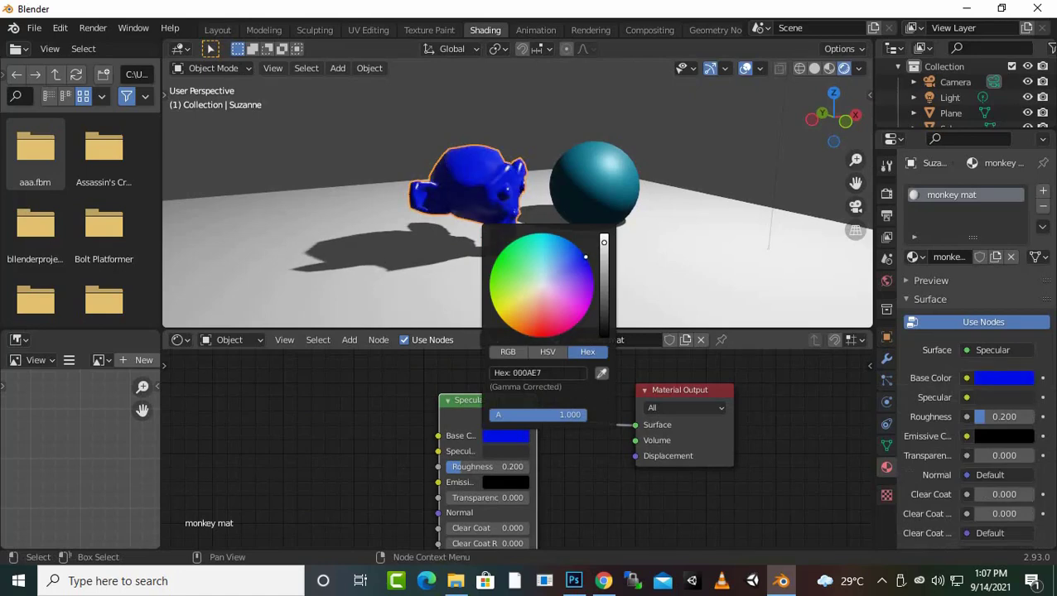
{"action": "middle_click_drag", "start_coordinate": [513, 207], "coordinate": [464, 207]}
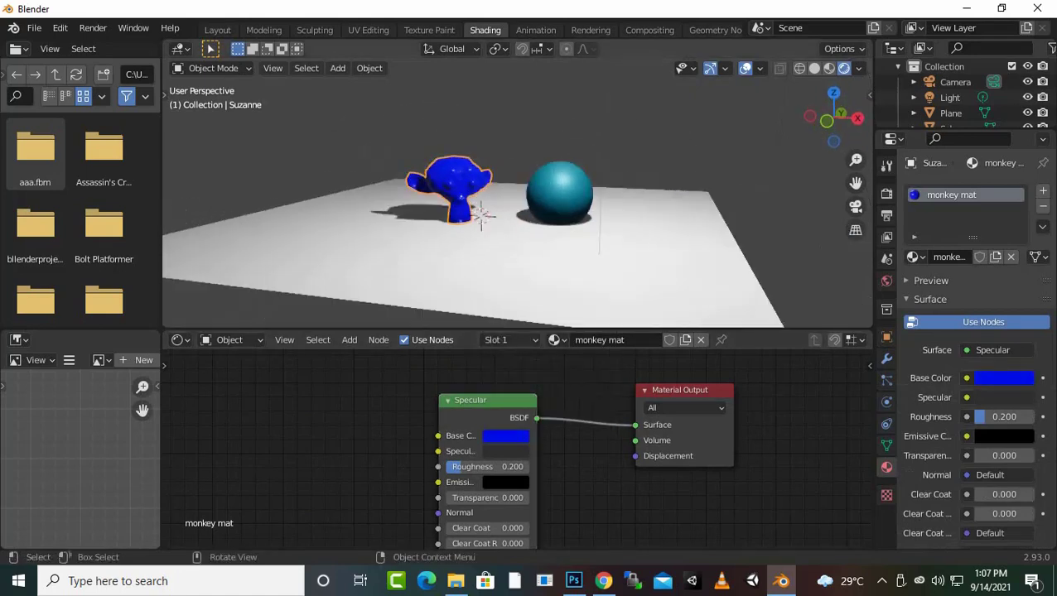
{"action": "scroll", "coordinate": [464, 207], "scroll_direction": "up", "scroll_amount": 3}
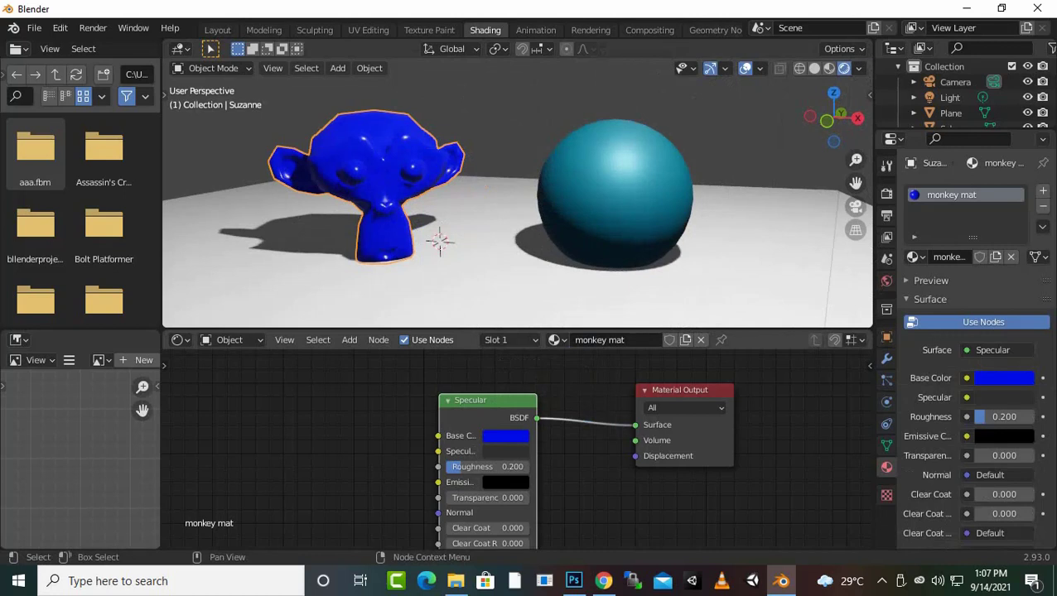
{"action": "key", "text": "Delete"}
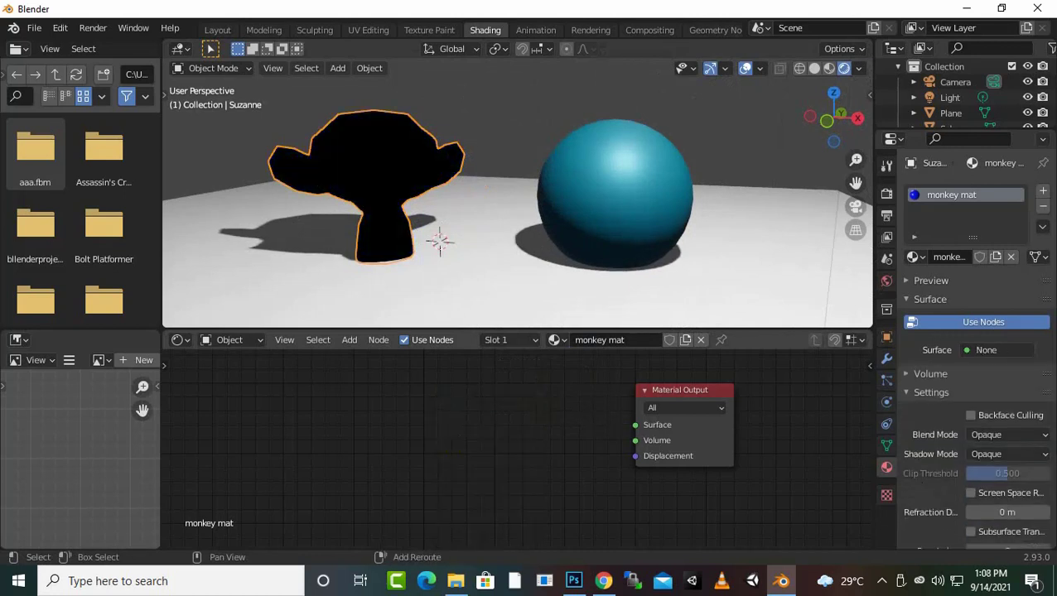
- Add a Translucent BSDF node and connect it to the Material Output Surface input
{"action": "key", "text": "shift+a"}
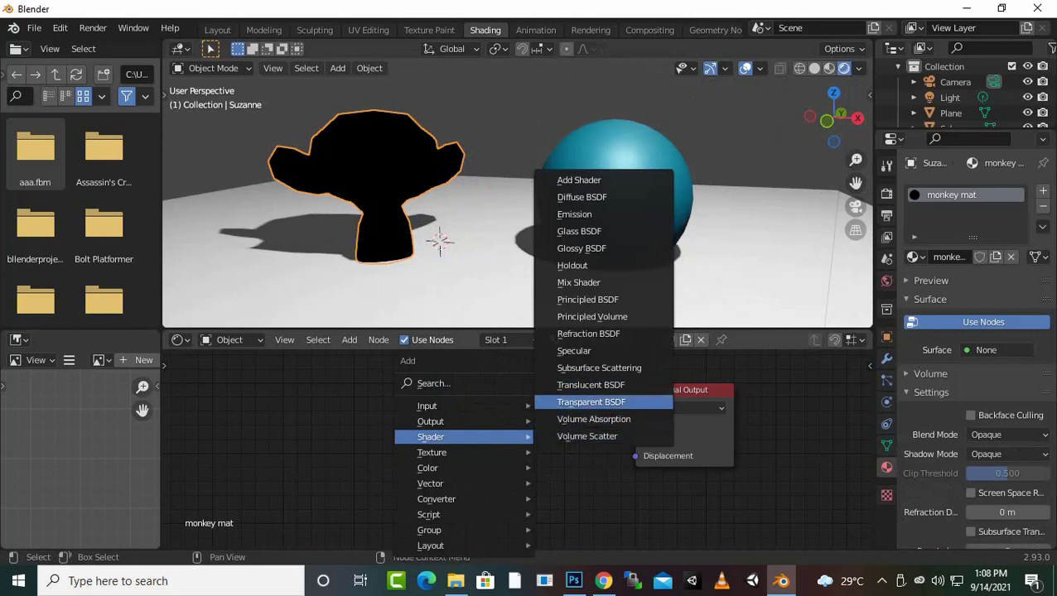
{"action": "left_click", "coordinate": [590, 385]}
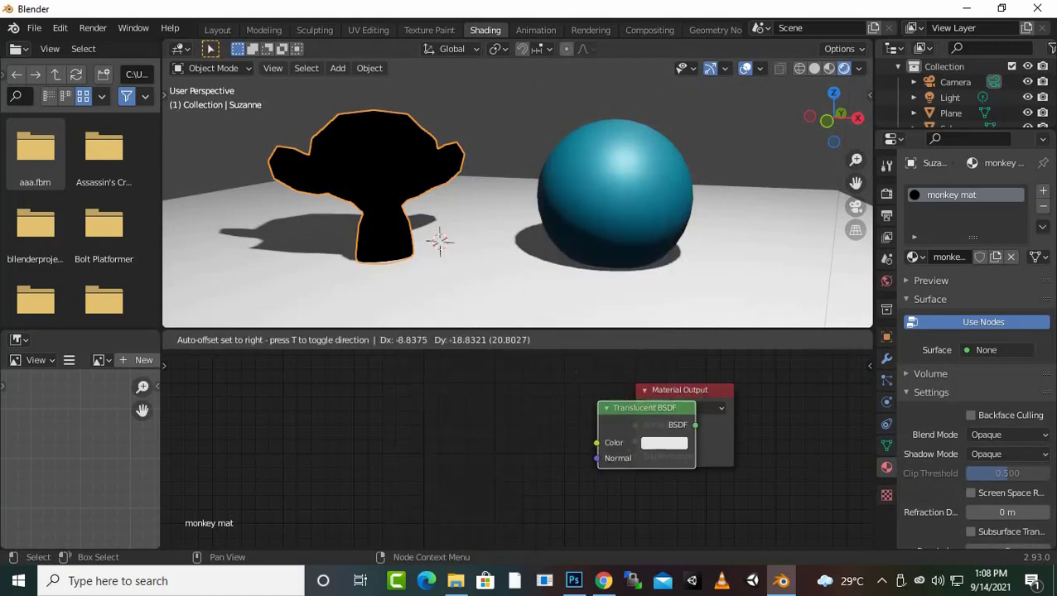
{"action": "left_click", "coordinate": [444, 418]}
{"action": "left_click_drag", "start_coordinate": [494, 426], "coordinate": [635, 425]}
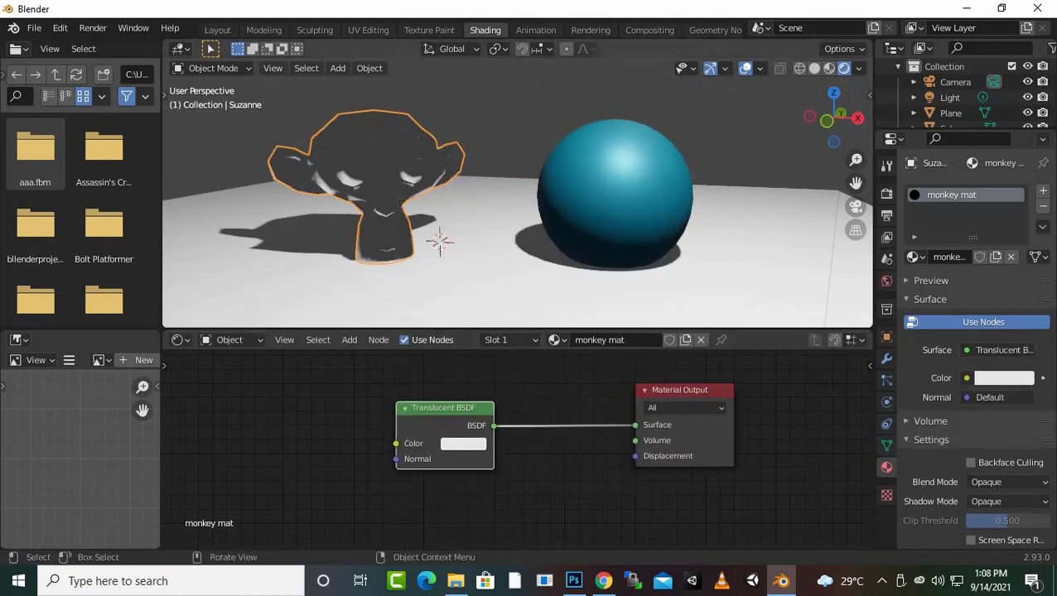
{"action": "mouse_move", "coordinate": [439, 240]}
{"action": "middle_mouse_down"}
{"action": "mouse_move", "coordinate": [489, 250]}
{"action": "mouse_move", "coordinate": [464, 248]}
{"action": "middle_mouse_up"}
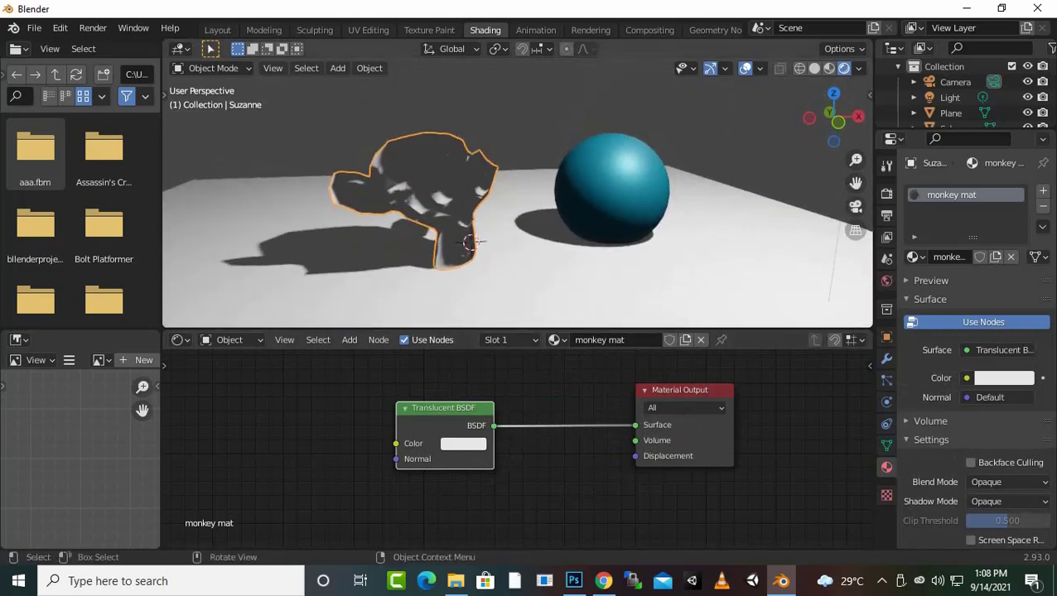
- Tint the Translucent BSDF saturated blue, delete it, and bring up the Add menu again
{"action": "left_click", "coordinate": [463, 443]}
{"action": "left_click", "coordinate": [499, 308]}
{"action": "left_click_drag", "start_coordinate": [499, 307], "coordinate": [542, 267]}
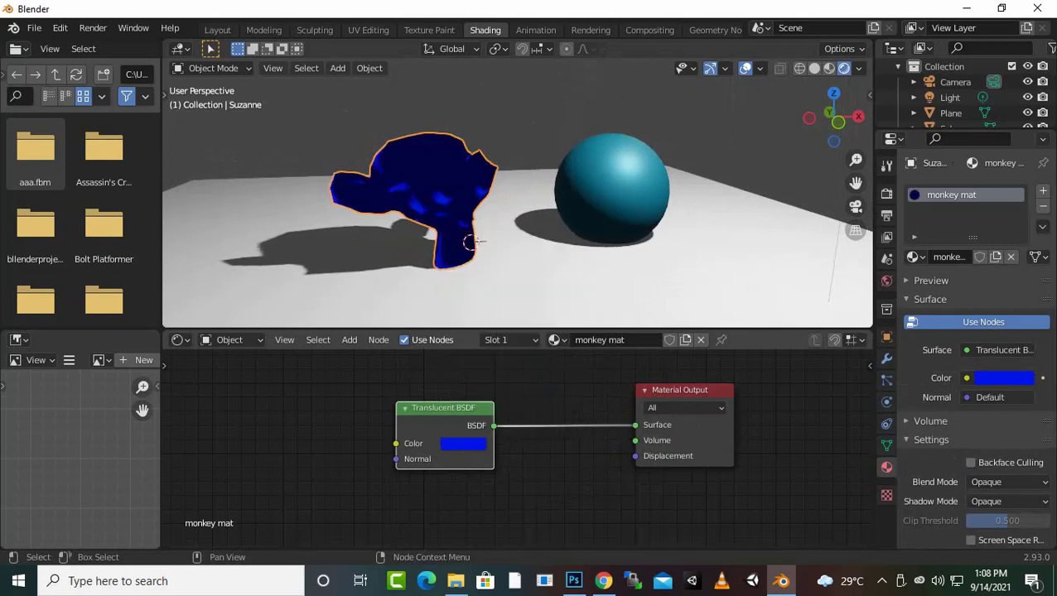
{"action": "key", "text": "Delete"}
{"action": "key", "text": "shift+a"}
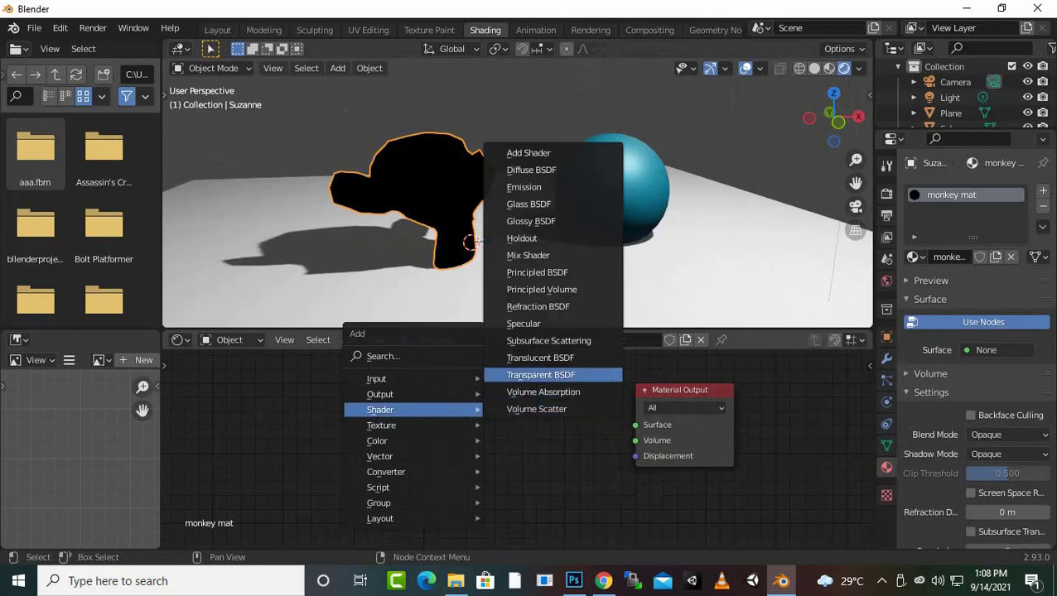
- Add a Transparent BSDF on the Surface input and set its colour to blue
{"action": "left_click", "coordinate": [540, 374]}
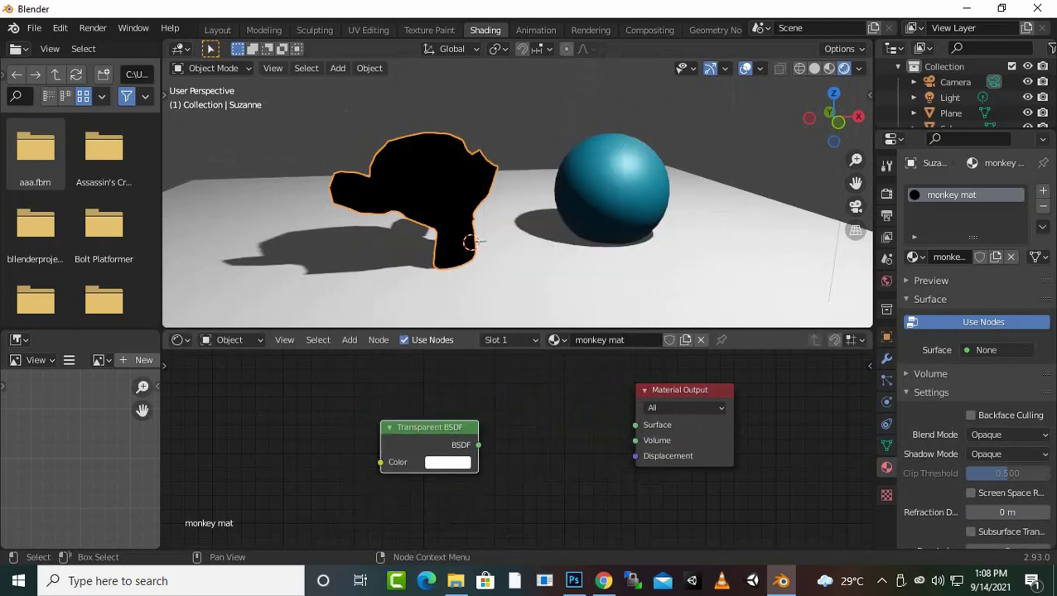
{"action": "left_click_drag", "start_coordinate": [478, 445], "coordinate": [634, 425]}
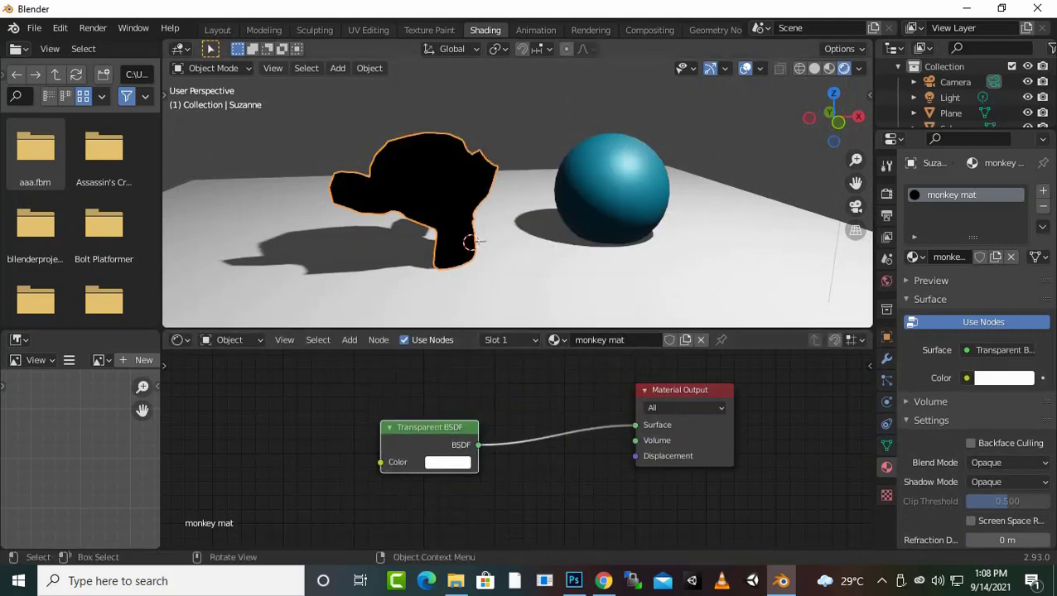
{"action": "scroll", "coordinate": [470, 241], "scroll_direction": "up", "scroll_amount": 2}
{"action": "middle_click_drag", "start_coordinate": [463, 252], "coordinate": [486, 267]}
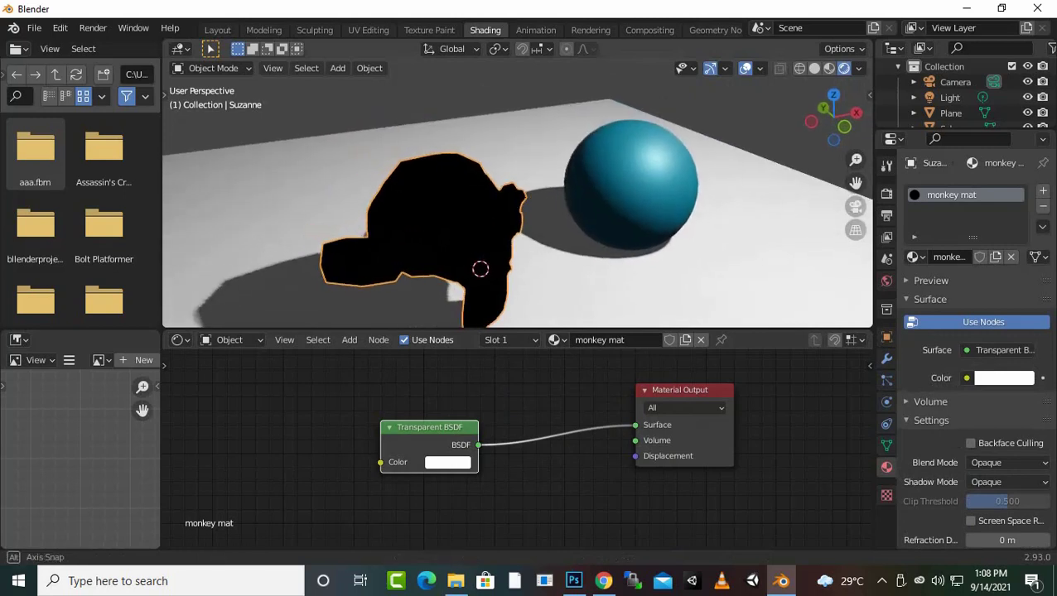
{"action": "left_click", "coordinate": [447, 462]}
{"action": "mouse_move", "coordinate": [483, 311]}
{"action": "left_mouse_down"}
{"action": "mouse_move", "coordinate": [491, 260]}
{"action": "mouse_move", "coordinate": [531, 278]}
{"action": "left_mouse_up"}
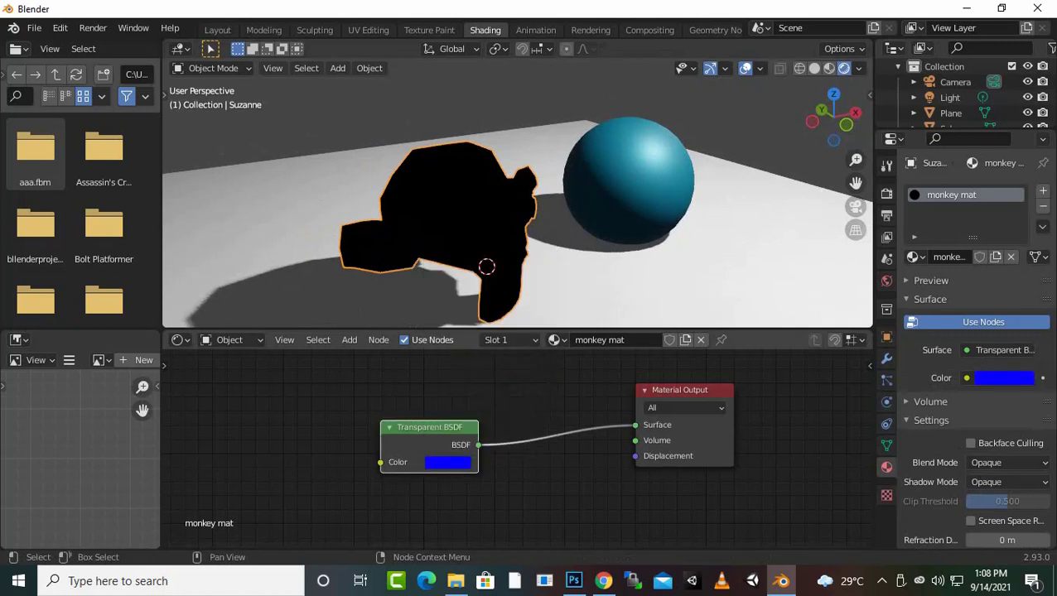
- Relink the Transparent BSDF to the Volume input, inspect Suzanne, then delete the node
{"action": "left_click_drag", "start_coordinate": [635, 425], "coordinate": [635, 440]}
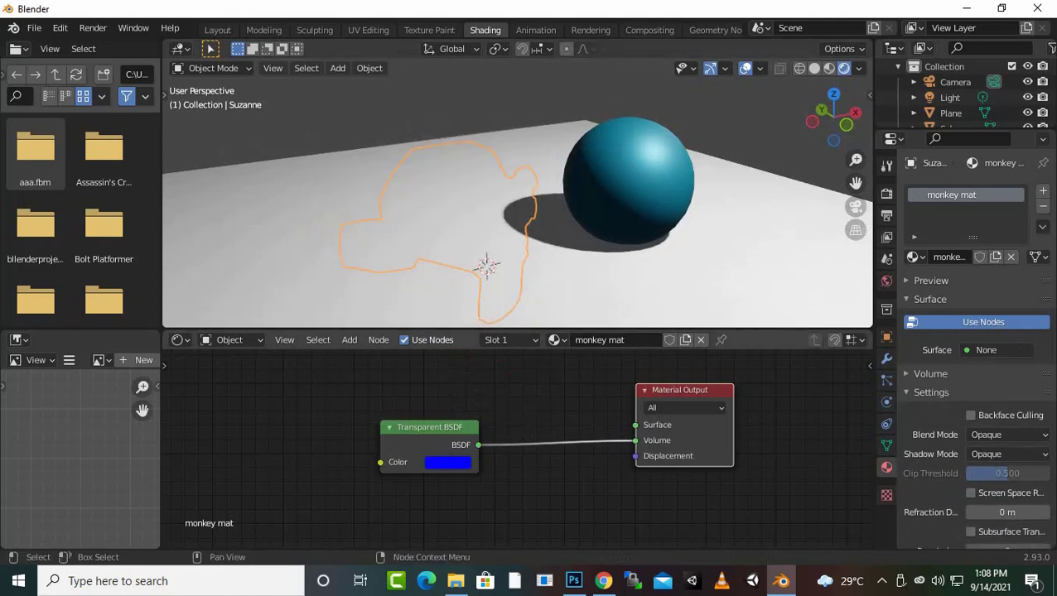
{"action": "scroll", "coordinate": [518, 222], "scroll_direction": "down", "scroll_amount": 3}
{"action": "middle_click_drag", "start_coordinate": [580, 497], "coordinate": [510, 503]}
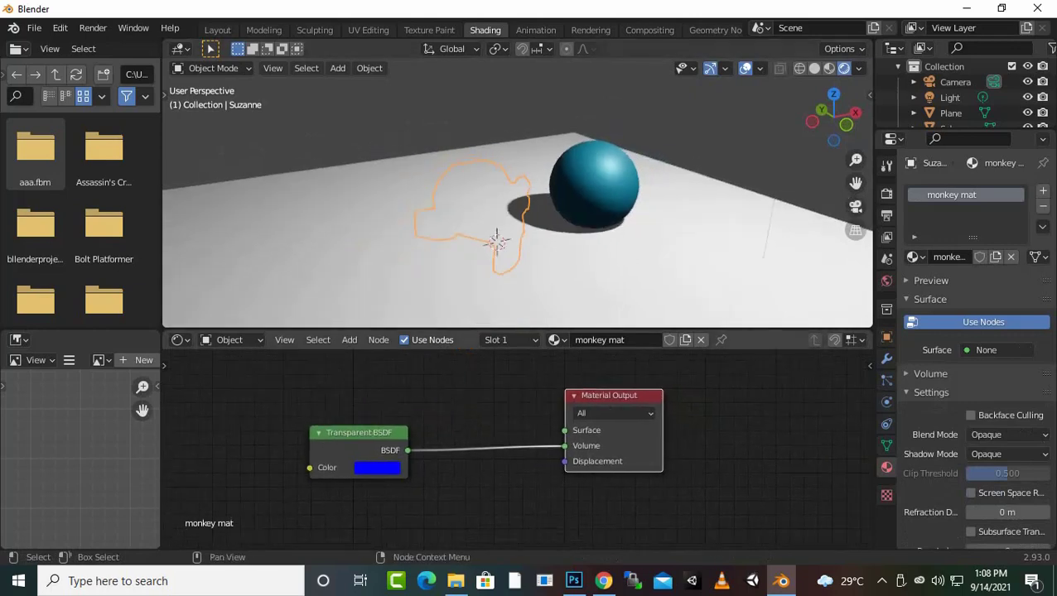
{"action": "mouse_move", "coordinate": [518, 222]}
{"action": "middle_mouse_down"}
{"action": "mouse_move", "coordinate": [580, 217]}
{"action": "mouse_move", "coordinate": [630, 249]}
{"action": "mouse_move", "coordinate": [646, 240]}
{"action": "middle_mouse_up"}
{"action": "scroll", "coordinate": [646, 240], "scroll_direction": "up", "scroll_amount": 2}
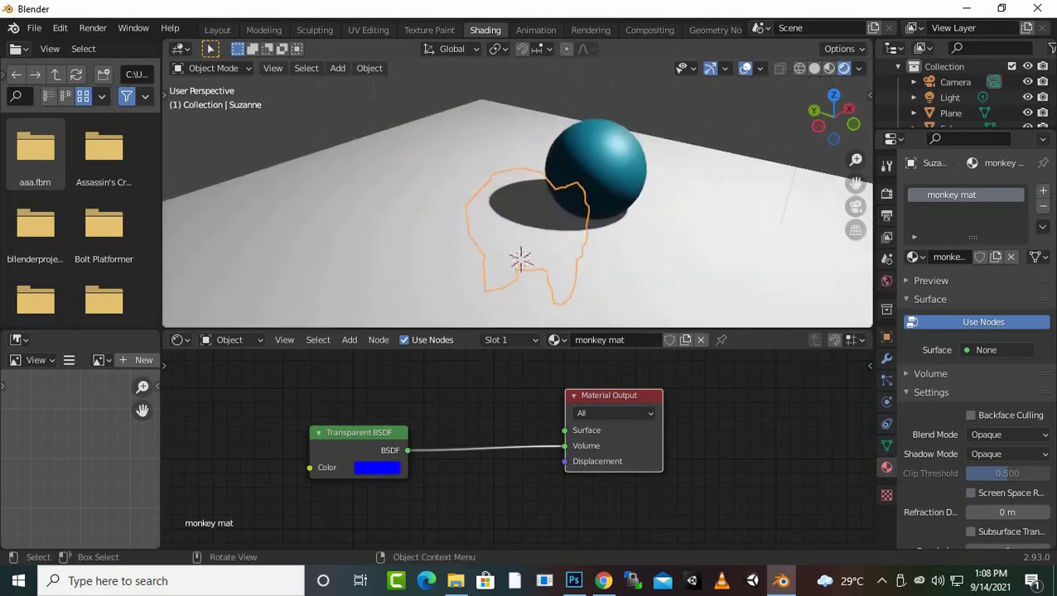
{"action": "scroll", "coordinate": [518, 213], "scroll_direction": "down", "scroll_amount": 2}
{"action": "left_click", "coordinate": [358, 433]}
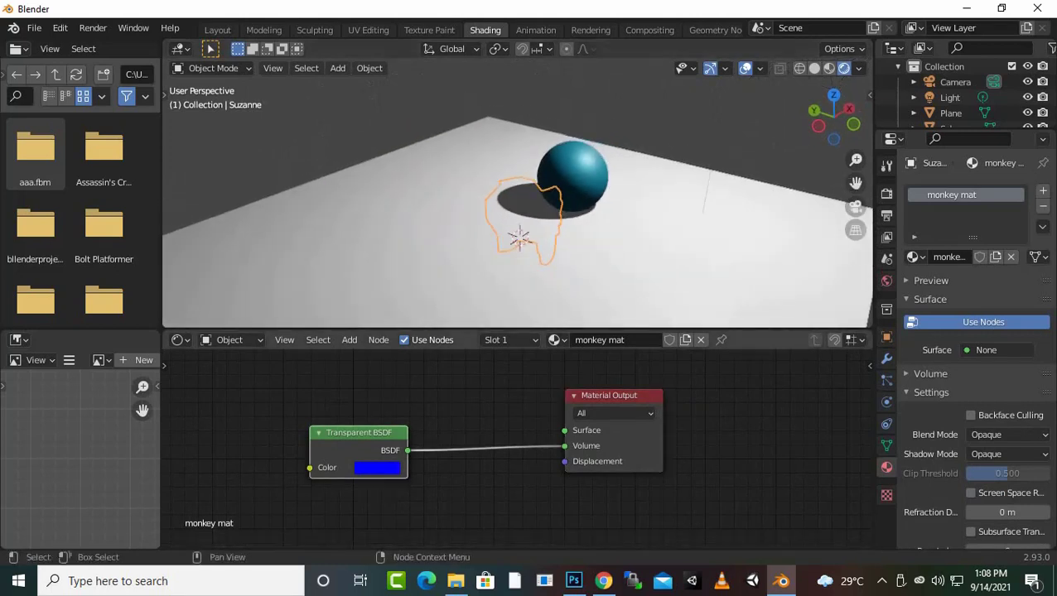
{"action": "key", "text": "Delete"}
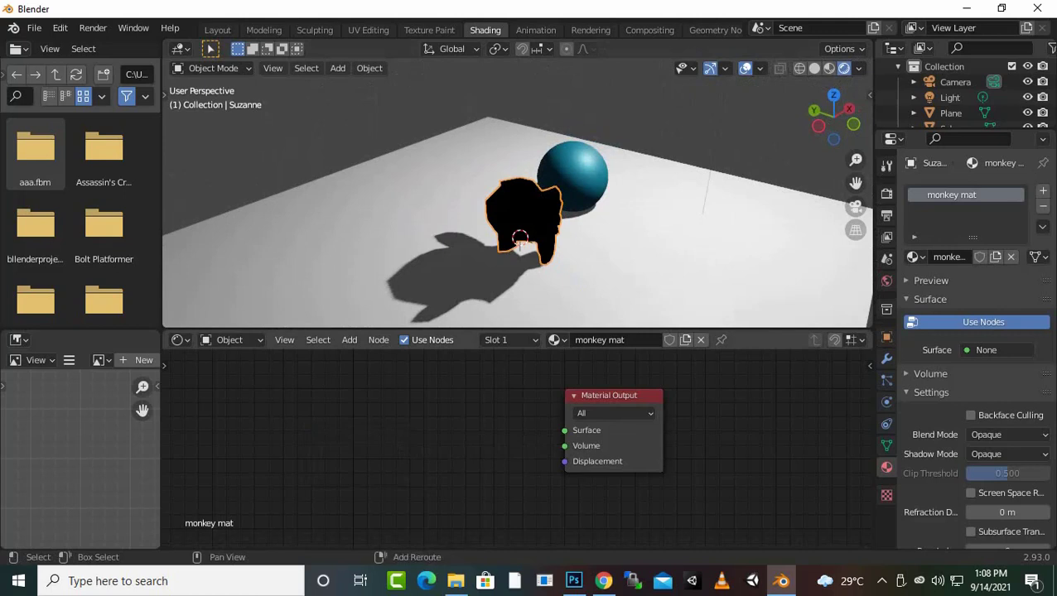
- Add a Mix Shader node just left of the Material Output
{"action": "key", "text": "shift+a"}
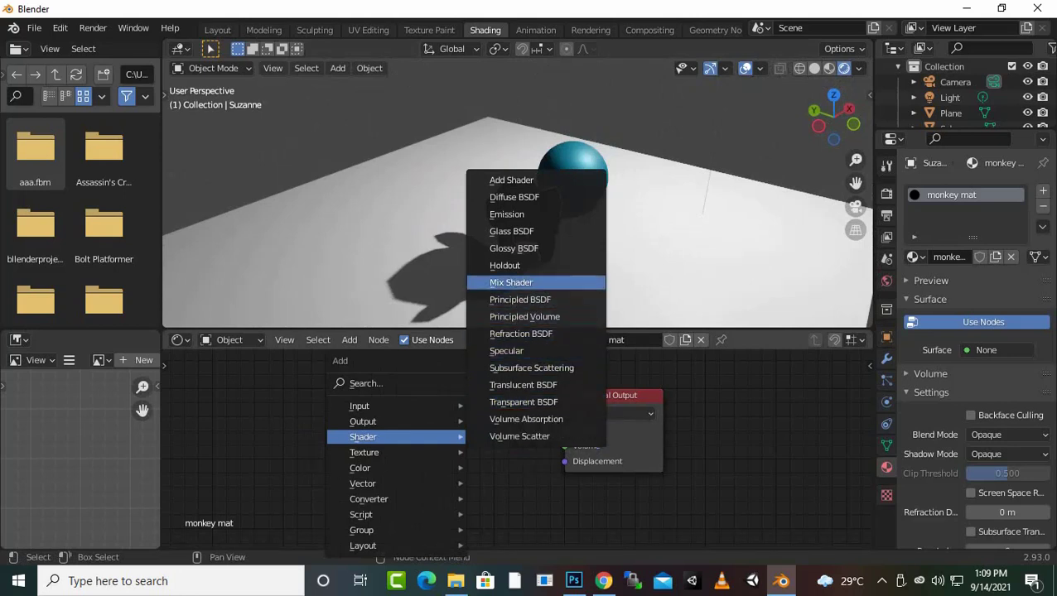
{"action": "left_click", "coordinate": [511, 283]}
{"action": "left_click", "coordinate": [437, 397]}
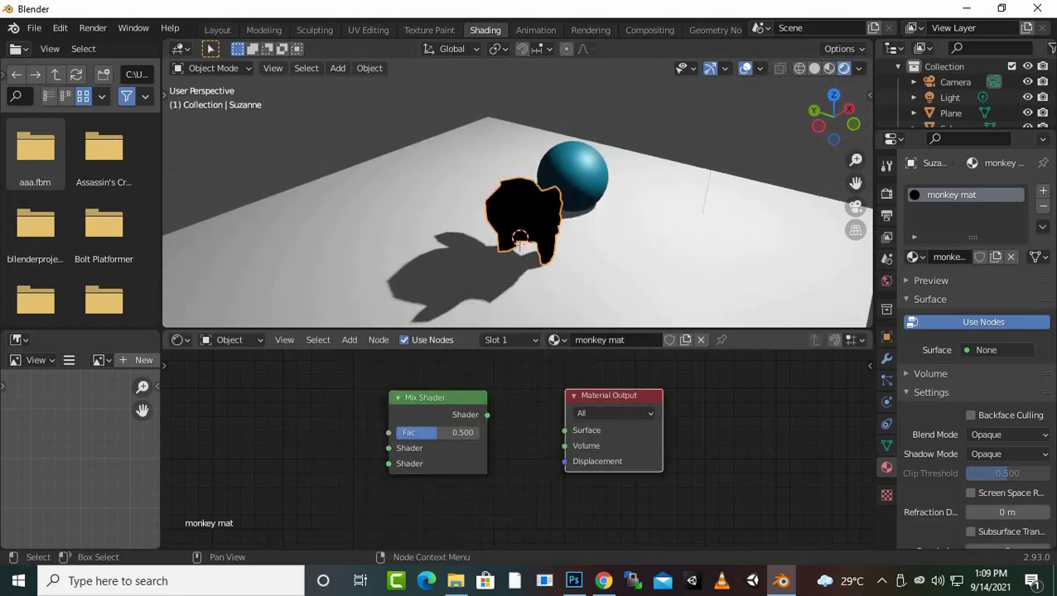
{"action": "mouse_move", "coordinate": [436, 398]}
{"action": "left_mouse_down"}
{"action": "mouse_move", "coordinate": [604, 407]}
{"action": "mouse_move", "coordinate": [539, 398]}
{"action": "left_mouse_up"}
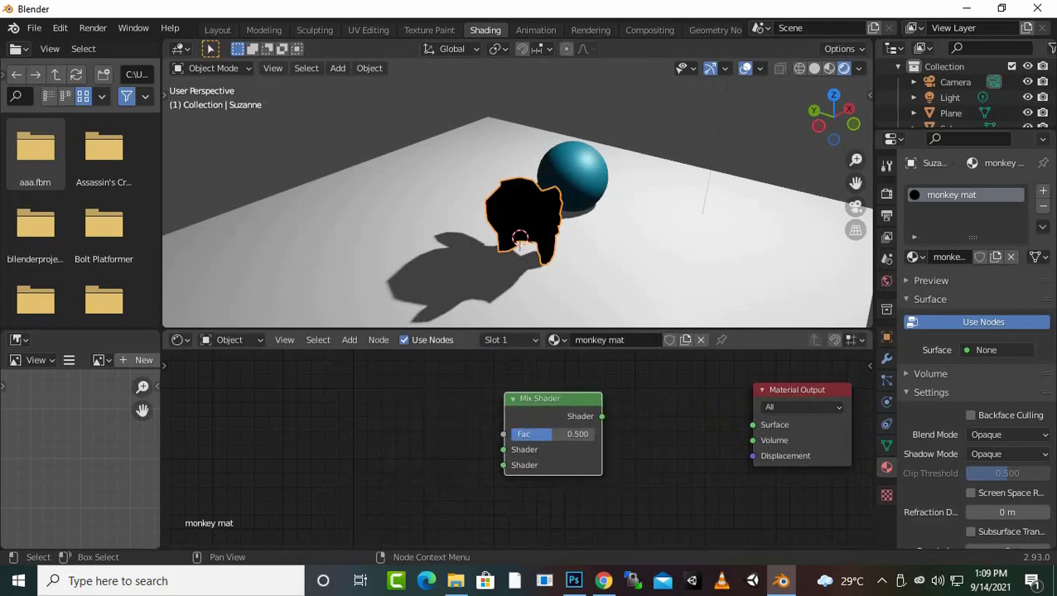
- Add a red (E7001A) Principled BSDF feeding the Mix Shader's first Shader input
{"action": "key", "text": "shift+a"}
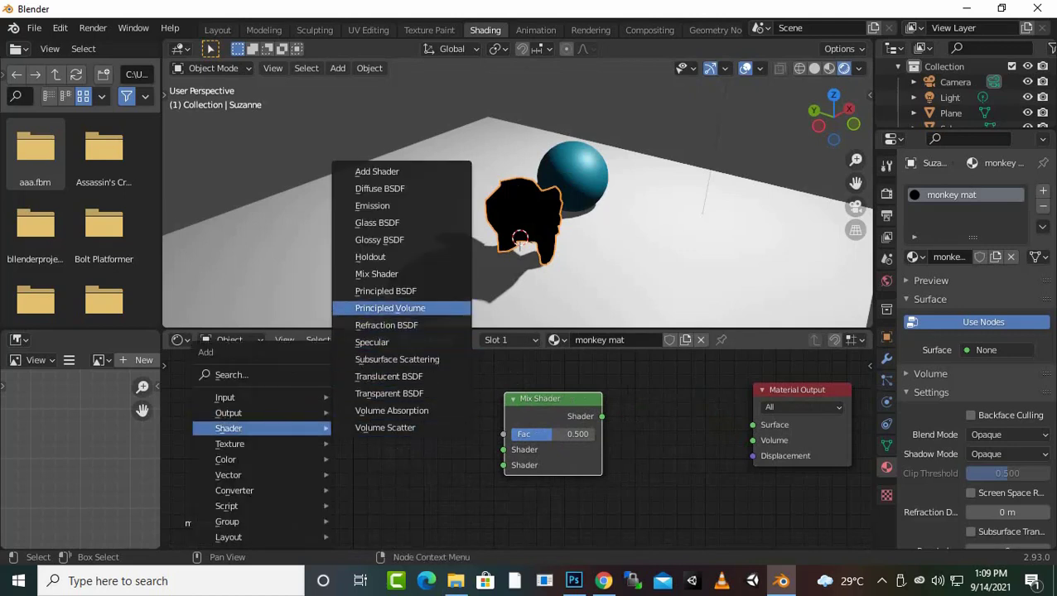
{"action": "left_click", "coordinate": [385, 291]}
{"action": "left_click", "coordinate": [282, 390]}
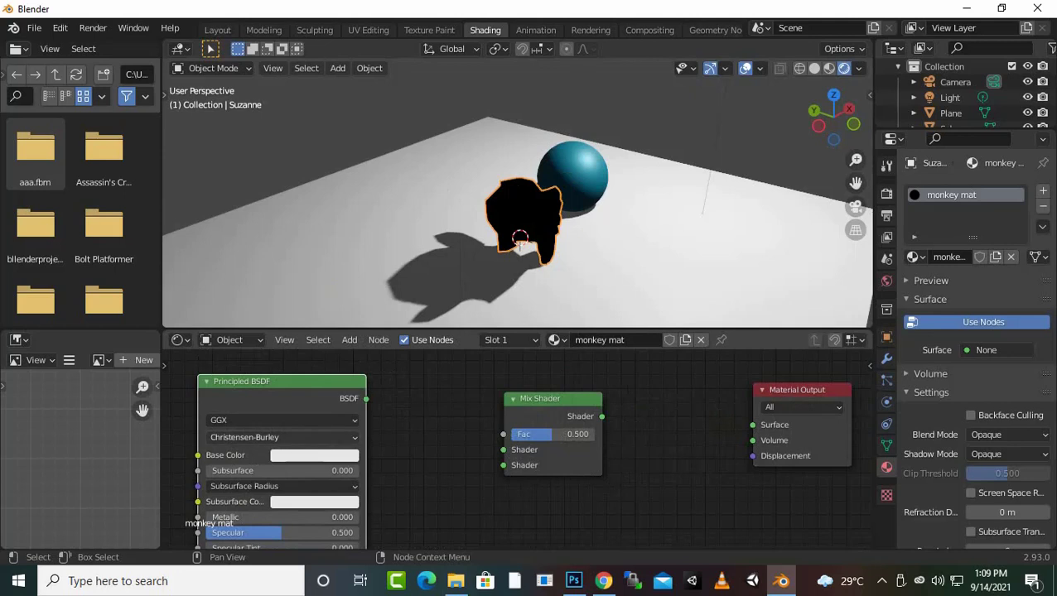
{"action": "left_click", "coordinate": [315, 455]}
{"action": "left_click_drag", "start_coordinate": [329, 305], "coordinate": [336, 356]}
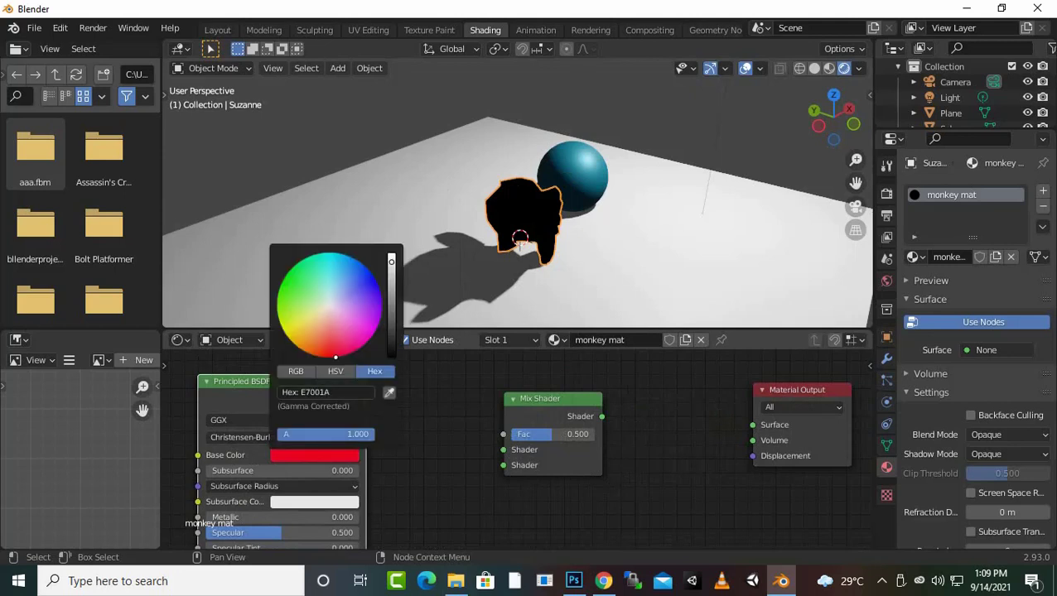
{"action": "left_click_drag", "start_coordinate": [365, 398], "coordinate": [503, 450]}
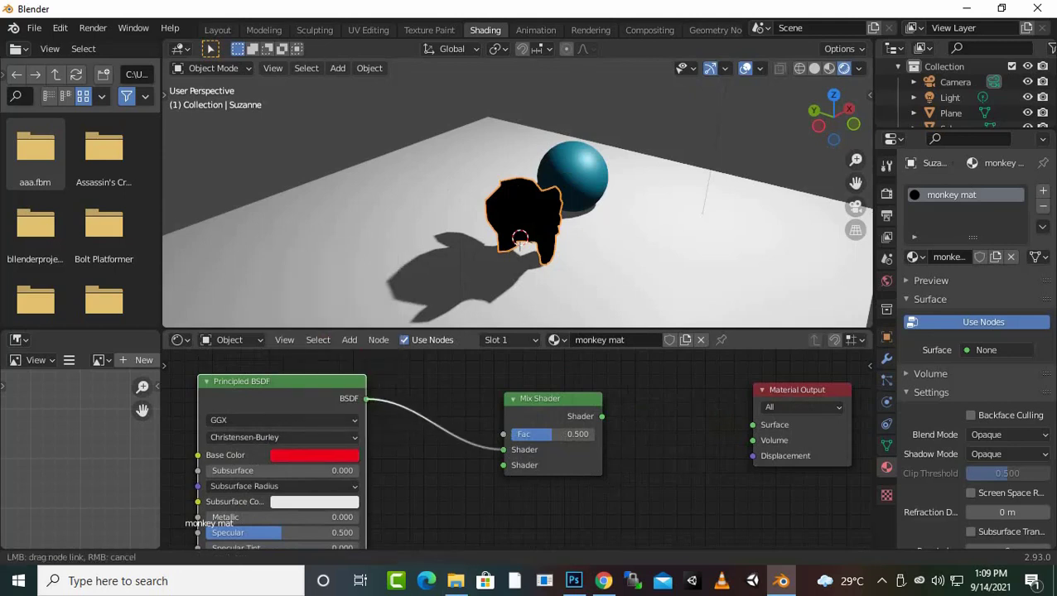
{"action": "scroll", "coordinate": [458, 447], "scroll_direction": "down", "scroll_amount": 2}
{"action": "scroll", "coordinate": [458, 448], "scroll_direction": "down", "scroll_amount": 1}
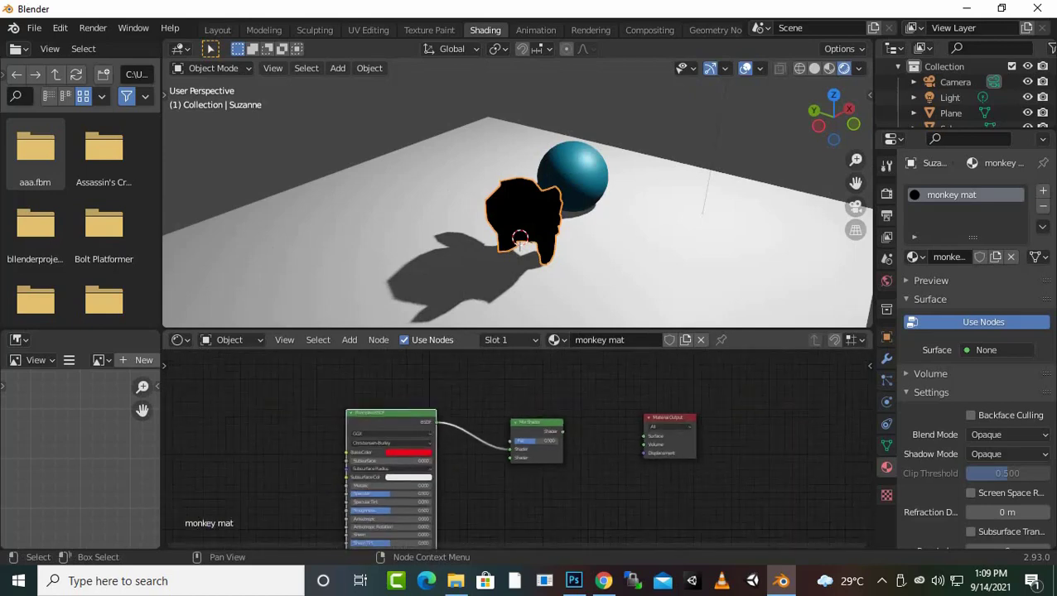
{"action": "scroll", "coordinate": [458, 448], "scroll_direction": "down", "scroll_amount": 2, "text": "shift"}
- Add a second Principled BSDF with a green base colour into the Mix Shader's second input
{"action": "key", "text": "shift+a"}
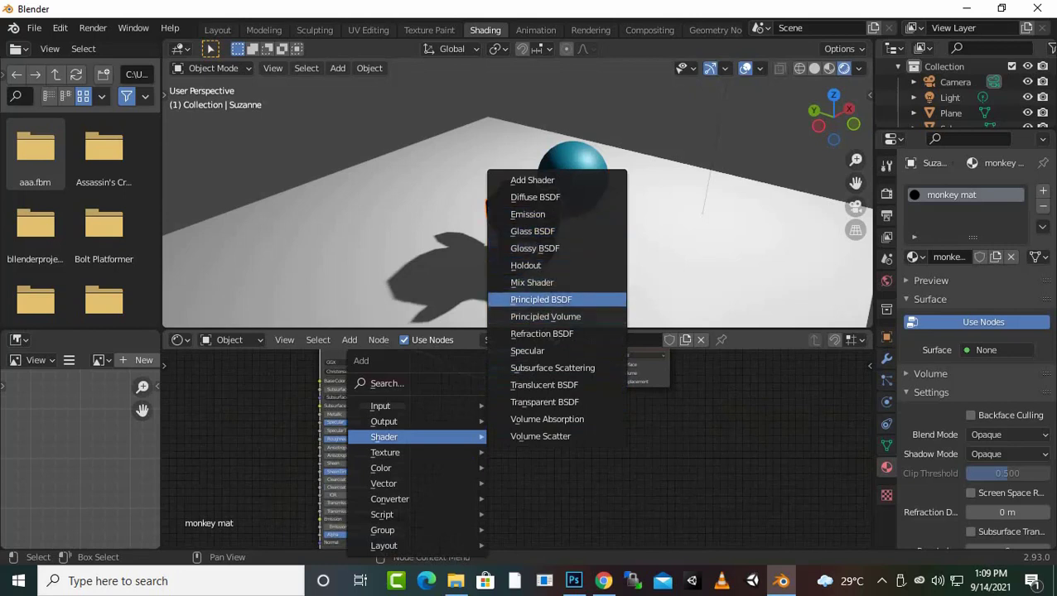
{"action": "left_click", "coordinate": [541, 299]}
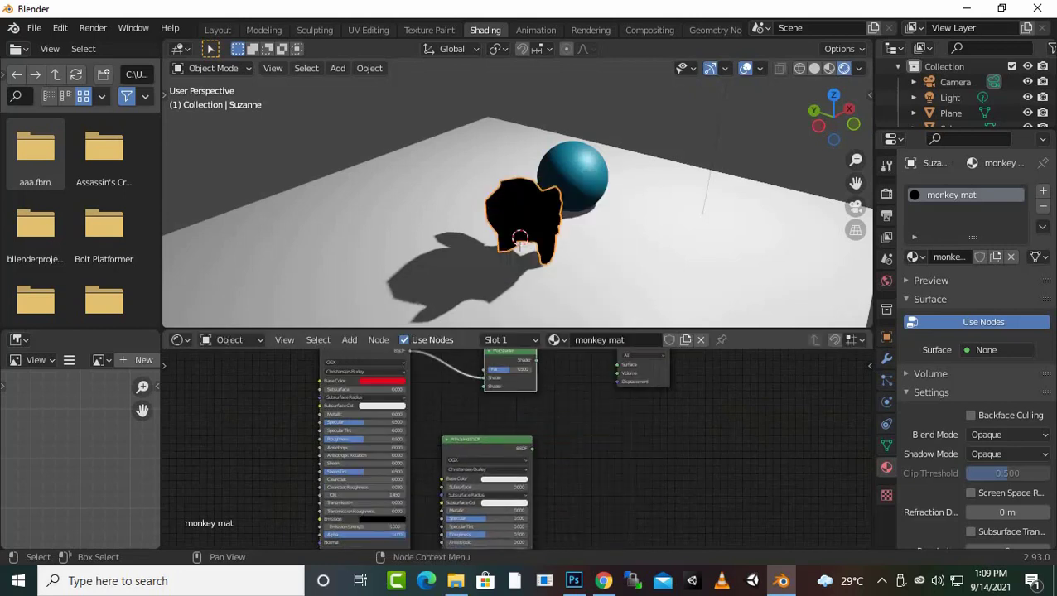
{"action": "left_click_drag", "start_coordinate": [509, 352], "coordinate": [544, 367]}
{"action": "left_click_drag", "start_coordinate": [530, 448], "coordinate": [519, 401]}
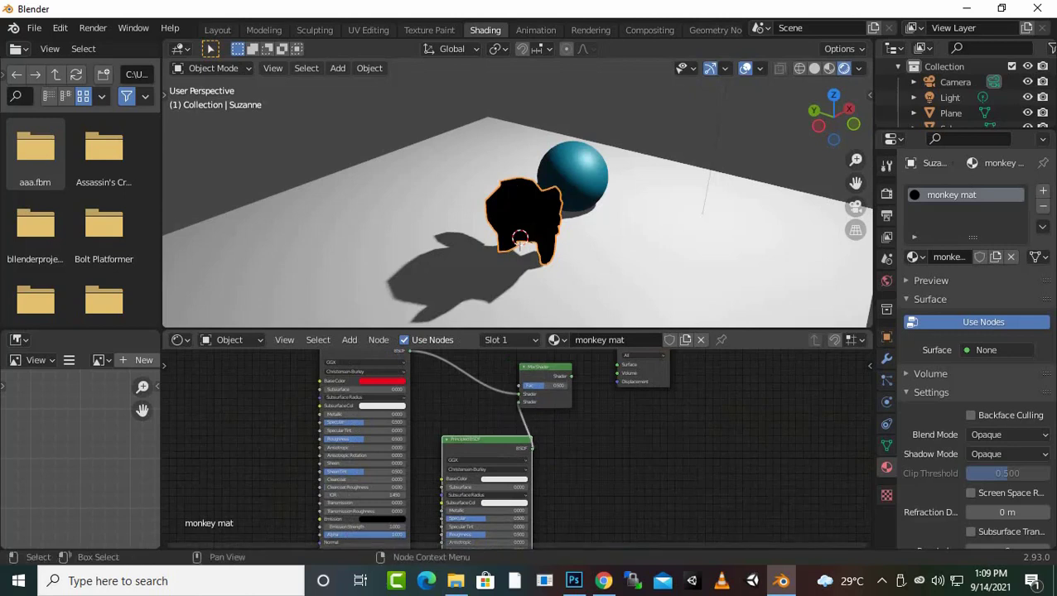
{"action": "left_click", "coordinate": [504, 479]}
{"action": "mouse_move", "coordinate": [511, 398]}
{"action": "left_mouse_down"}
{"action": "mouse_move", "coordinate": [509, 375]}
{"action": "mouse_move", "coordinate": [490, 386]}
{"action": "left_mouse_up"}
- Connect the Mix Shader output to the Material Output Surface, turning Suzanne yellow
{"action": "scroll", "coordinate": [521, 370], "scroll_direction": "down", "scroll_amount": 1}
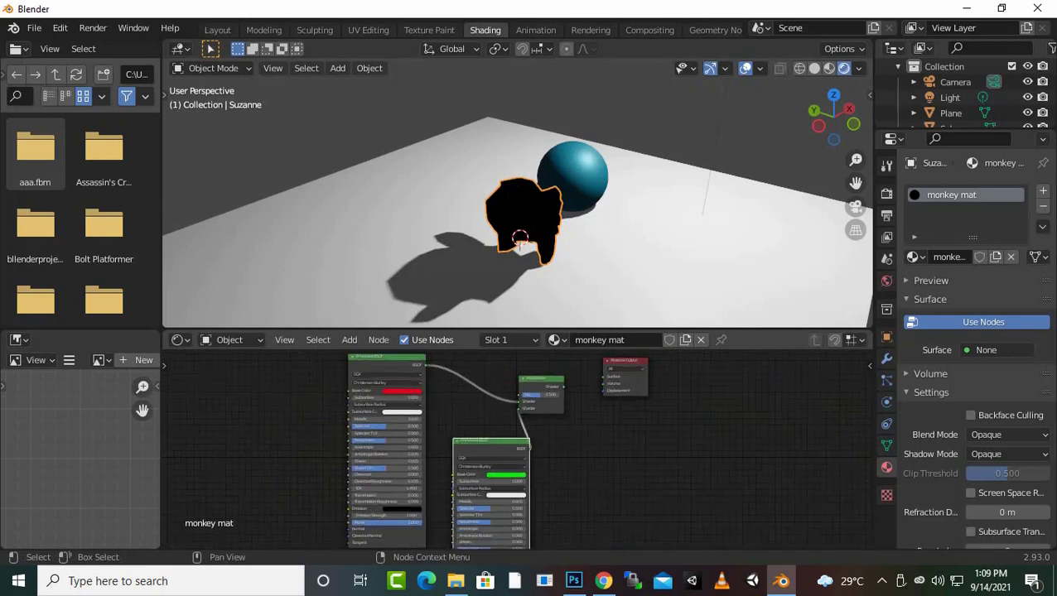
{"action": "left_click_drag", "start_coordinate": [563, 386], "coordinate": [605, 377]}
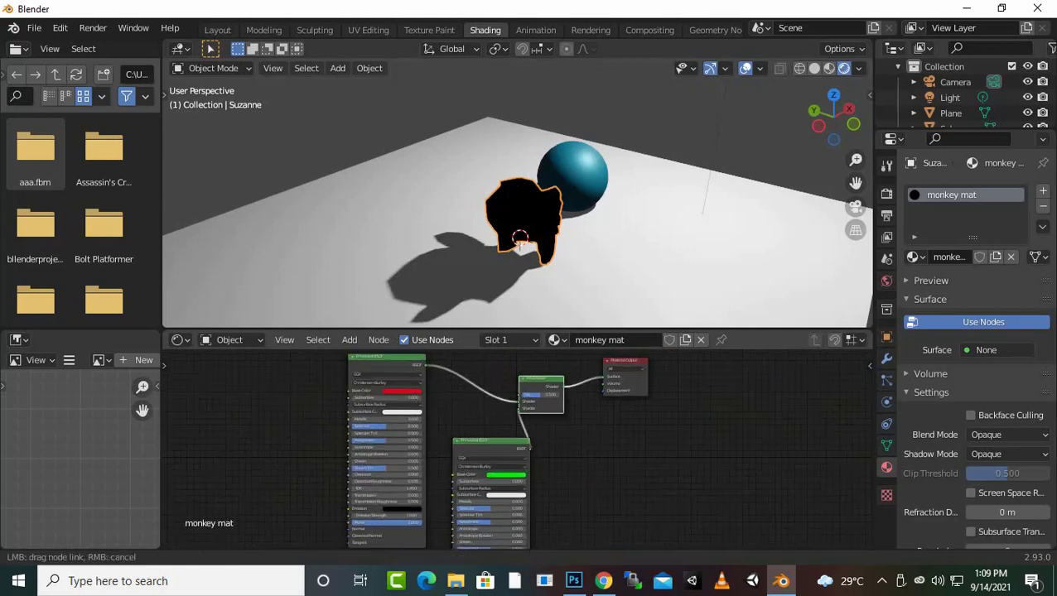
{"action": "scroll", "coordinate": [518, 217], "scroll_direction": "up", "scroll_amount": 1}
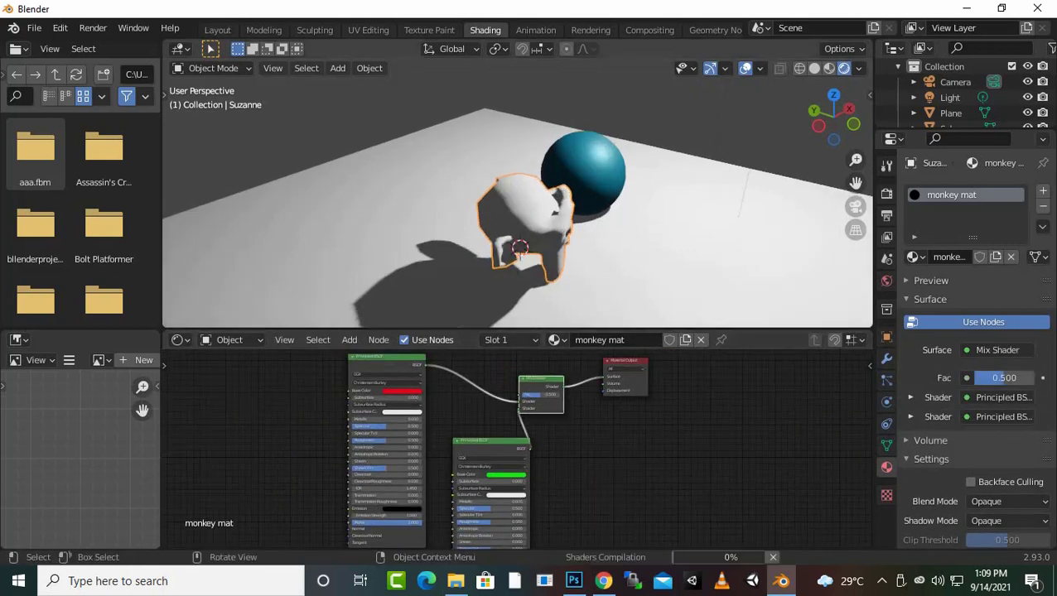
{"action": "scroll", "coordinate": [518, 217], "scroll_direction": "up", "scroll_amount": 1}
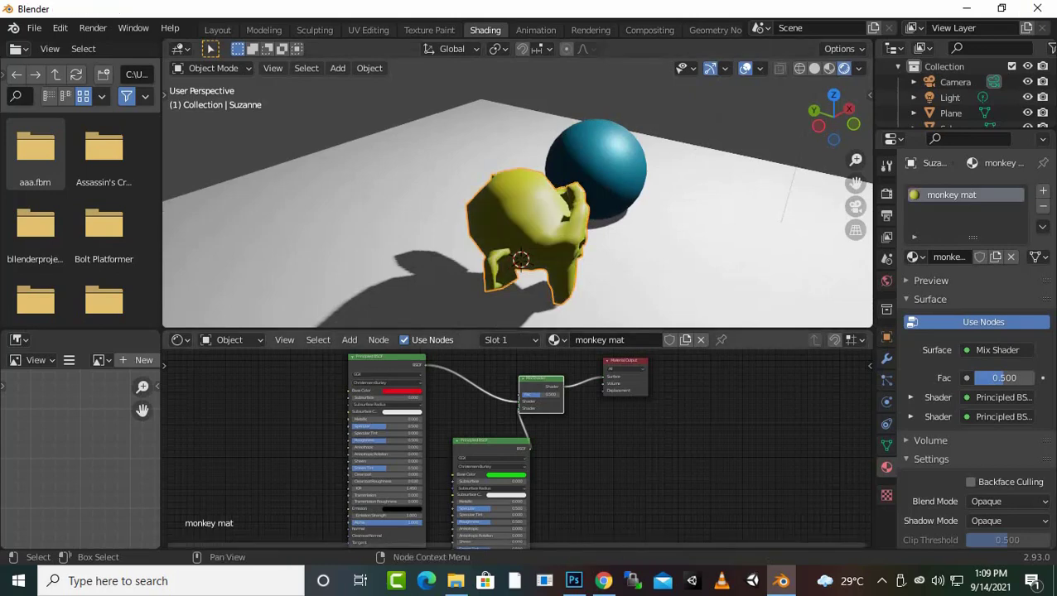
- Set the Mix Shader Fac to 0.825 so Suzanne turns lime green
{"action": "scroll", "coordinate": [520, 259], "scroll_direction": "up", "scroll_amount": 2}
{"action": "scroll", "coordinate": [520, 259], "scroll_direction": "down", "scroll_amount": 3}
{"action": "middle_click_drag", "start_coordinate": [520, 259], "coordinate": [478, 232]}
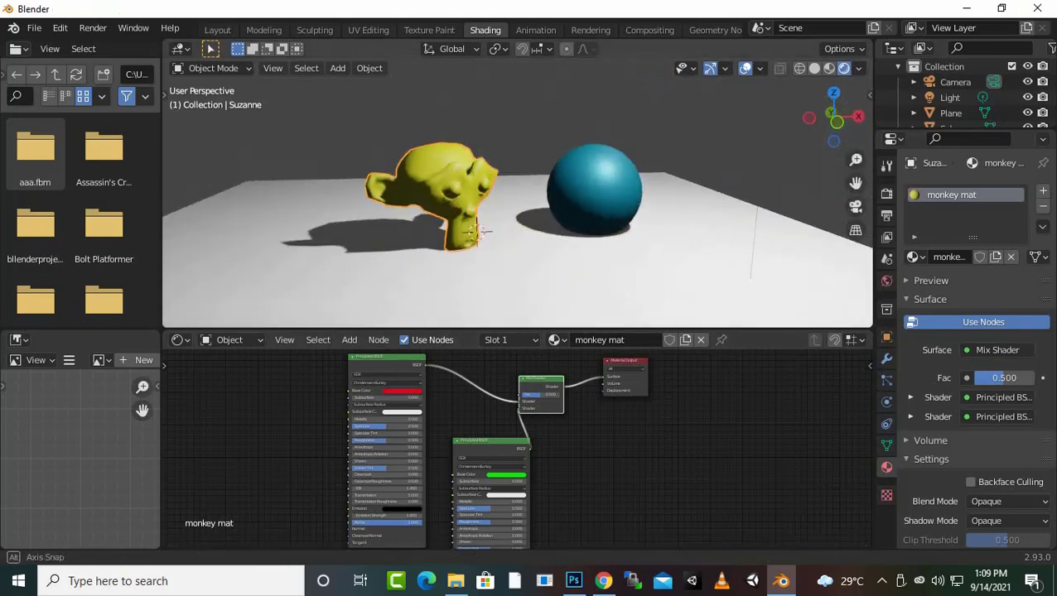
{"action": "scroll", "coordinate": [477, 232], "scroll_direction": "up", "scroll_amount": 1}
{"action": "scroll", "coordinate": [463, 248], "scroll_direction": "up", "scroll_amount": 2}
{"action": "scroll", "coordinate": [427, 280], "scroll_direction": "up", "scroll_amount": 2}
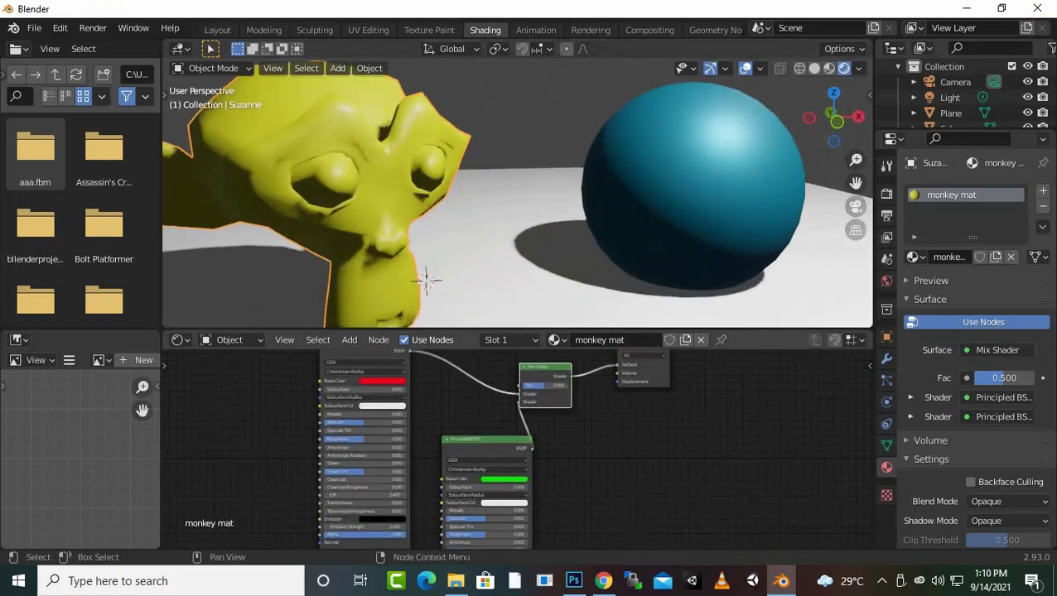
{"action": "scroll", "coordinate": [503, 444], "scroll_direction": "up", "scroll_amount": 2}
{"action": "scroll", "coordinate": [504, 445], "scroll_direction": "up", "scroll_amount": 2}
{"action": "middle_click_drag", "start_coordinate": [497, 414], "coordinate": [515, 502]}
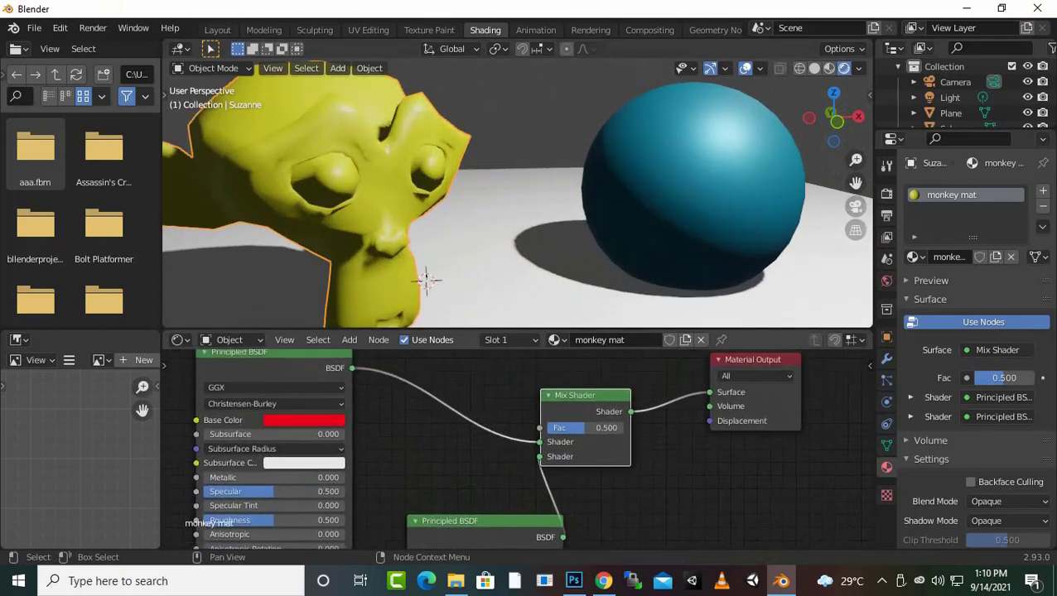
{"action": "scroll", "coordinate": [596, 422], "scroll_direction": "up", "scroll_amount": 2}
{"action": "mouse_move", "coordinate": [629, 422]}
{"action": "left_mouse_down"}
{"action": "mouse_move", "coordinate": [580, 422]}
{"action": "mouse_move", "coordinate": [659, 423]}
{"action": "mouse_move", "coordinate": [617, 422]}
{"action": "mouse_move", "coordinate": [639, 423]}
{"action": "left_mouse_up"}
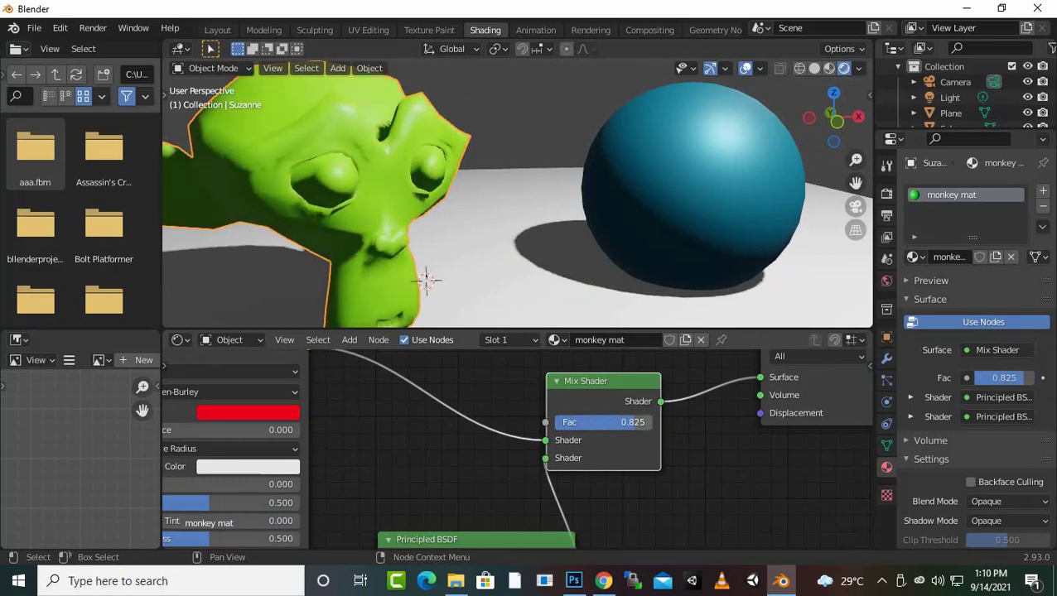
{"action": "scroll", "coordinate": [521, 446], "scroll_direction": "down", "scroll_amount": 2}
{"action": "scroll", "coordinate": [526, 453], "scroll_direction": "down", "scroll_amount": 1}
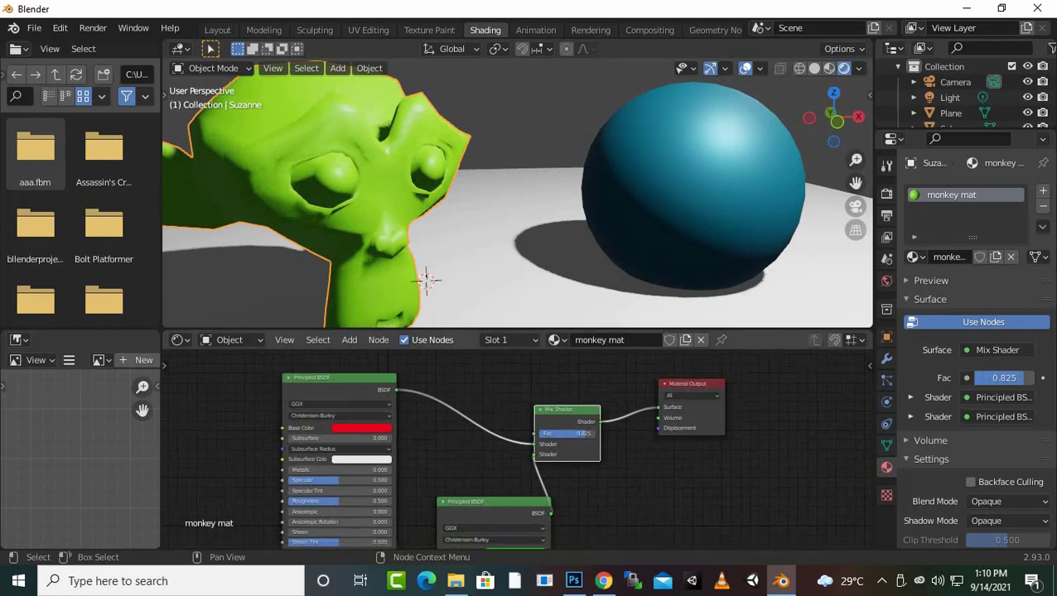
- Delete the Mix Shader and place a new Add Shader before the Material Output
{"action": "key", "text": "Delete"}
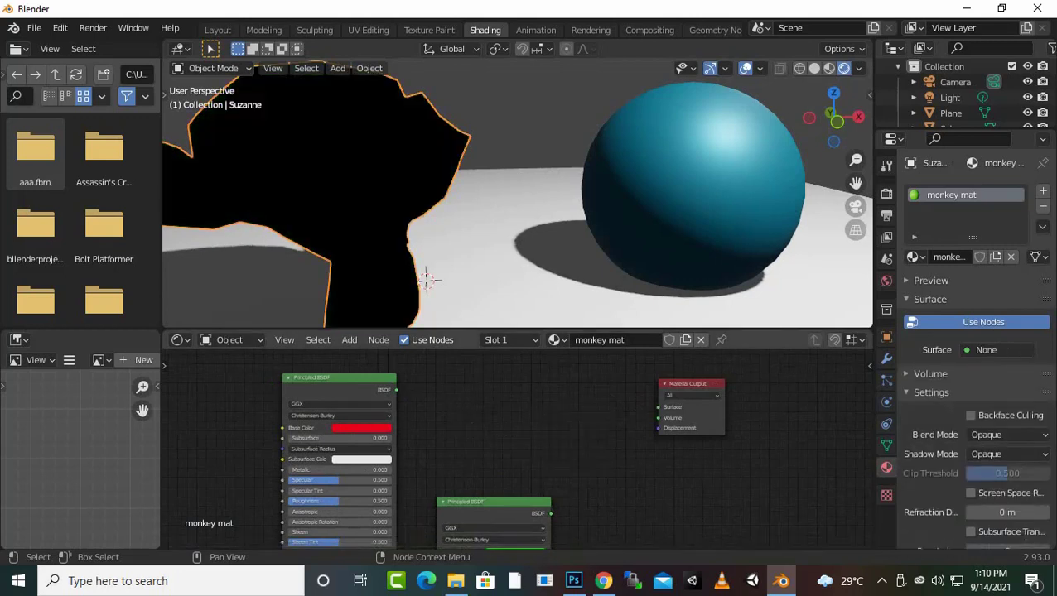
{"action": "key", "text": "shift+a"}
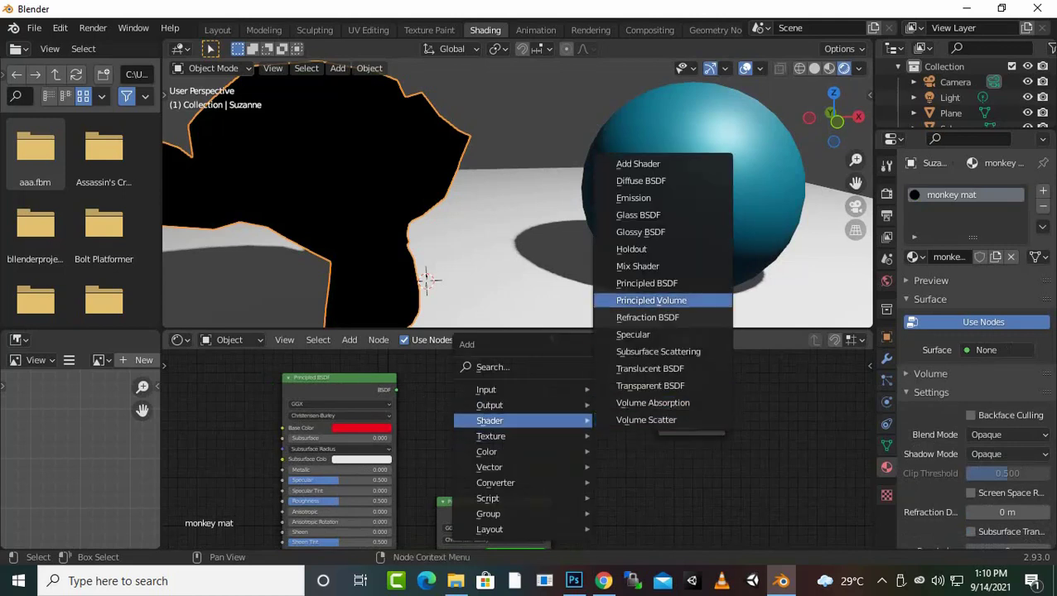
{"action": "left_click", "coordinate": [639, 162]}
{"action": "left_click", "coordinate": [553, 406]}
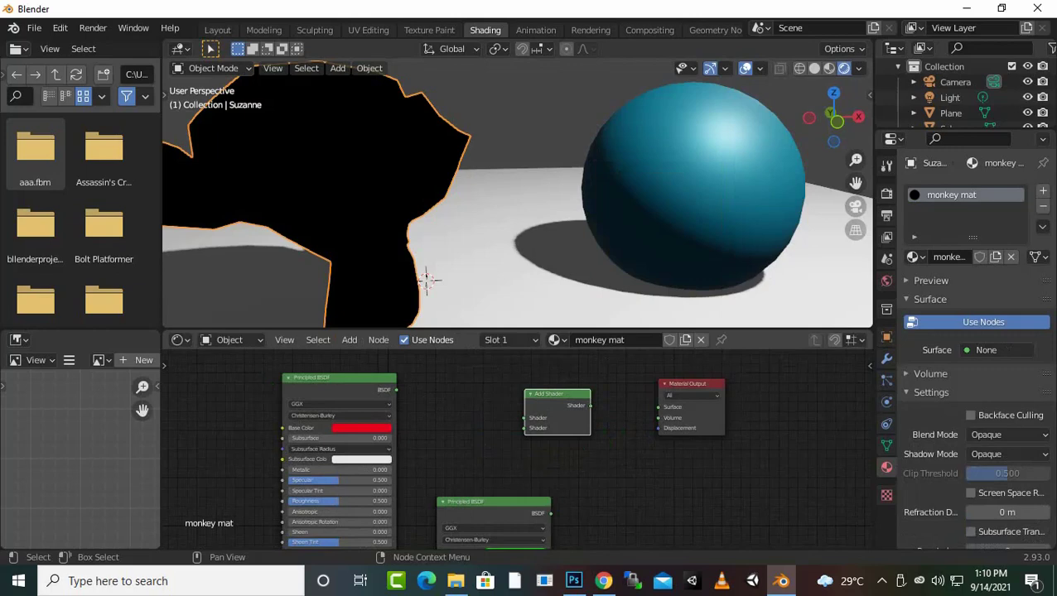
{"action": "scroll", "coordinate": [530, 431], "scroll_direction": "up", "scroll_amount": 2}
{"action": "scroll", "coordinate": [527, 448], "scroll_direction": "up", "scroll_amount": 1}
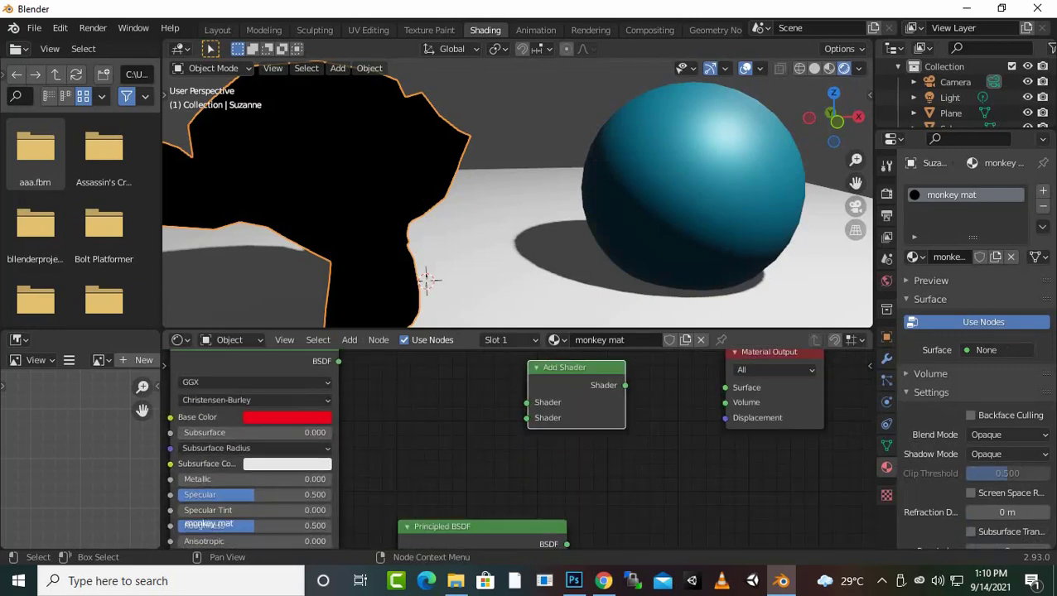
- Wire the red and green Principled BSDFs into the Add Shader, and its output into Surface
{"action": "left_click_drag", "start_coordinate": [339, 361], "coordinate": [527, 402]}
{"action": "scroll", "coordinate": [527, 403], "scroll_direction": "down", "scroll_amount": 1}
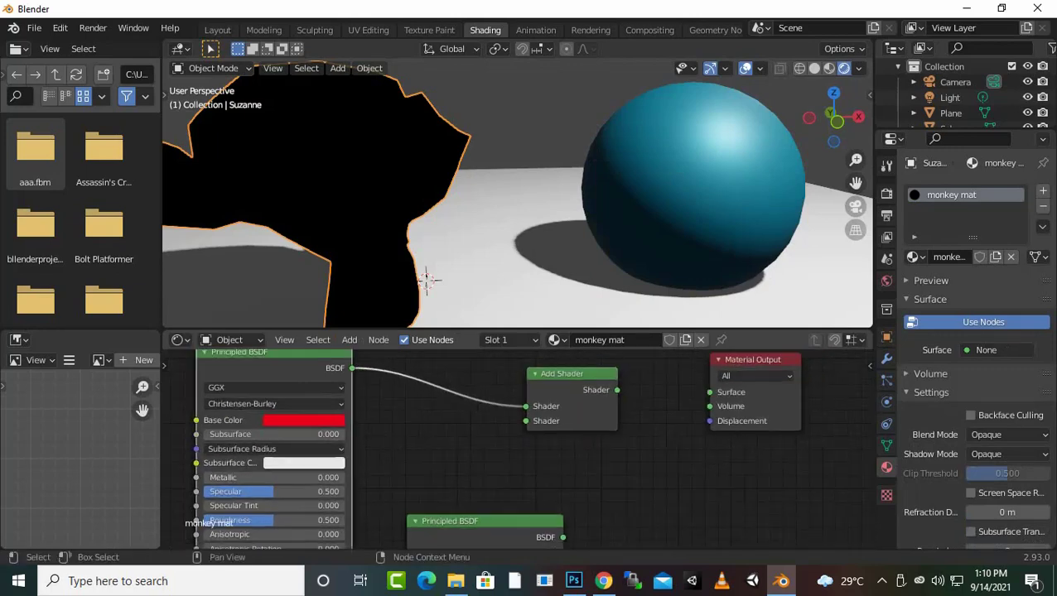
{"action": "scroll", "coordinate": [546, 463], "scroll_direction": "down", "scroll_amount": 1}
{"action": "left_click_drag", "start_coordinate": [560, 531], "coordinate": [525, 422]}
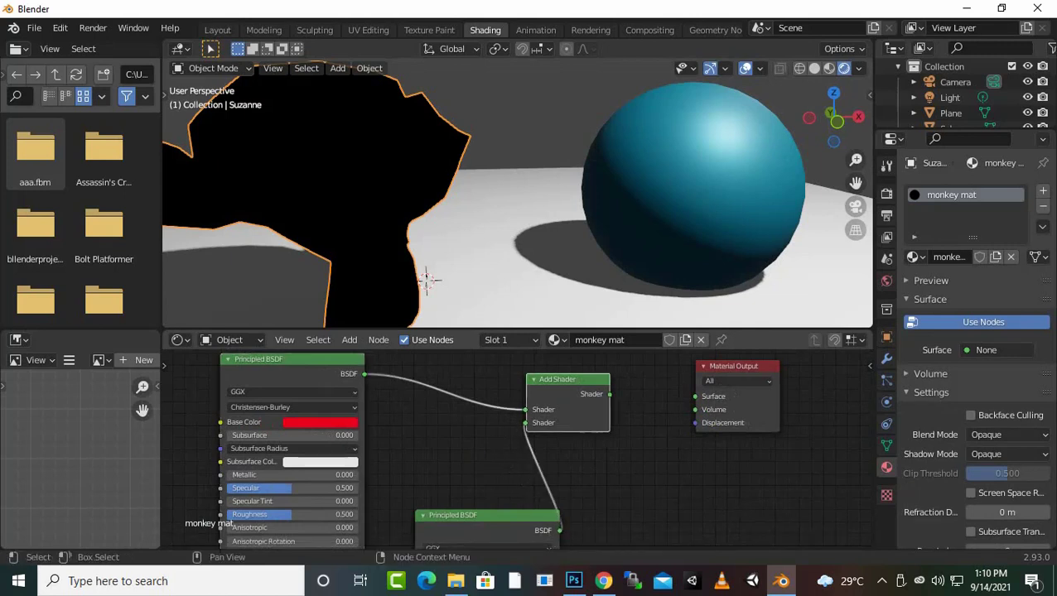
{"action": "left_click_drag", "start_coordinate": [609, 394], "coordinate": [695, 395]}
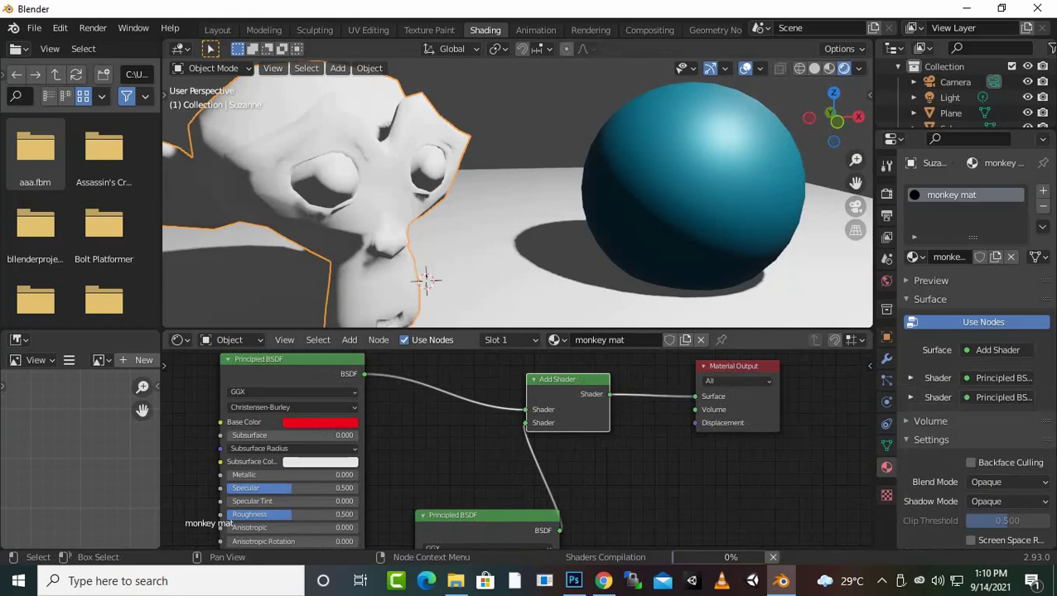
{"action": "scroll", "coordinate": [507, 447], "scroll_direction": "down", "scroll_amount": 1}
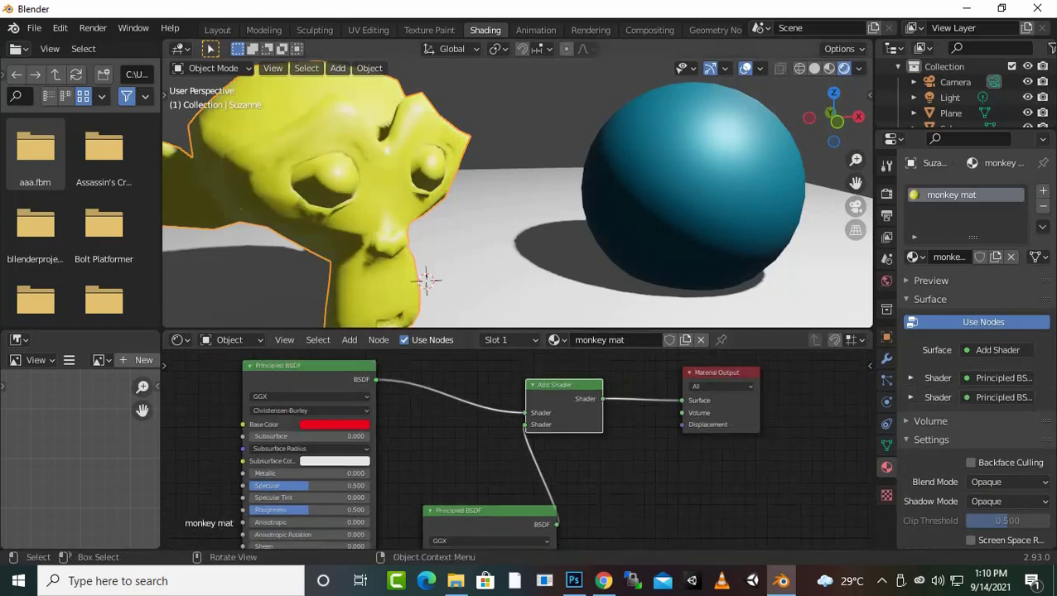
{"action": "scroll", "coordinate": [427, 280], "scroll_direction": "down", "scroll_amount": 2}
{"action": "middle_click_drag", "start_coordinate": [464, 245], "coordinate": [425, 259]}
{"action": "scroll", "coordinate": [390, 295], "scroll_direction": "up", "scroll_amount": 3}
{"action": "scroll", "coordinate": [433, 261], "scroll_direction": "down", "scroll_amount": 3}
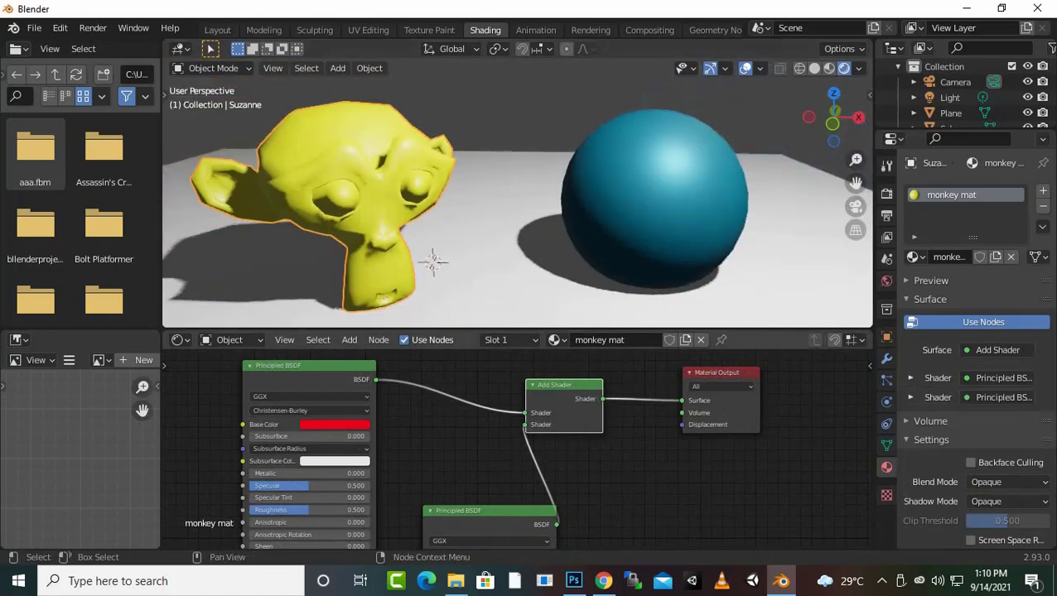
{"action": "scroll", "coordinate": [518, 445], "scroll_direction": "up", "scroll_amount": 1}
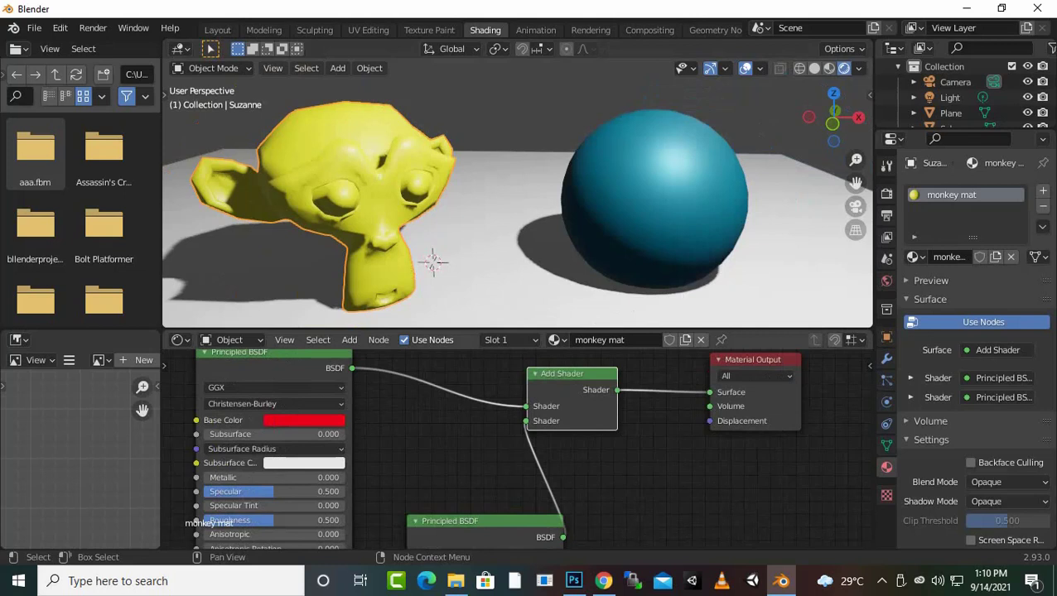
{"action": "scroll", "coordinate": [426, 259], "scroll_direction": "down", "scroll_amount": 3}
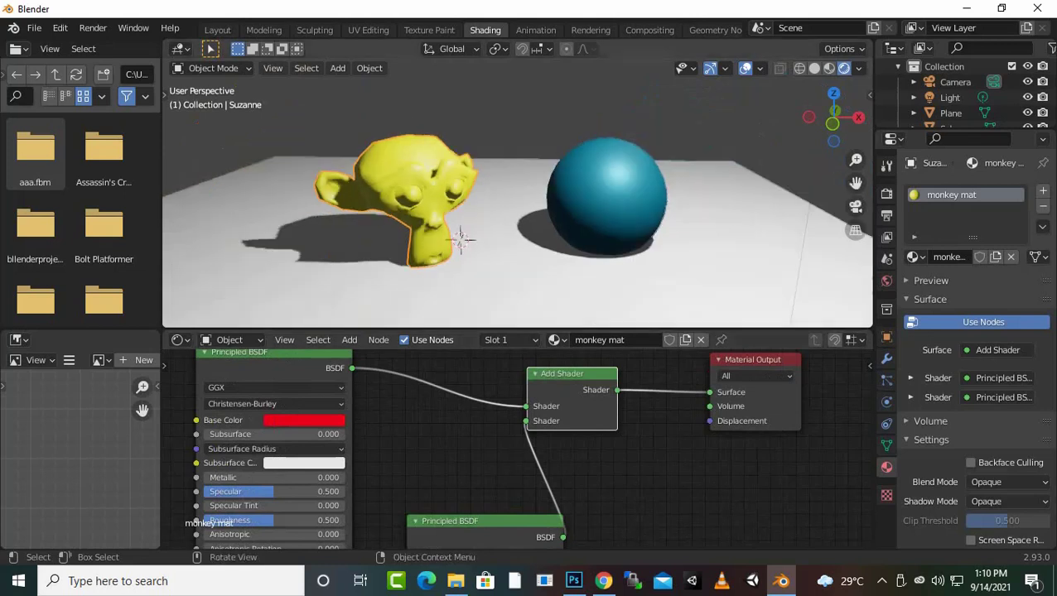
{"action": "scroll", "coordinate": [464, 240], "scroll_direction": "down", "scroll_amount": 2}
{"action": "scroll", "coordinate": [514, 199], "scroll_direction": "down", "scroll_amount": 2}
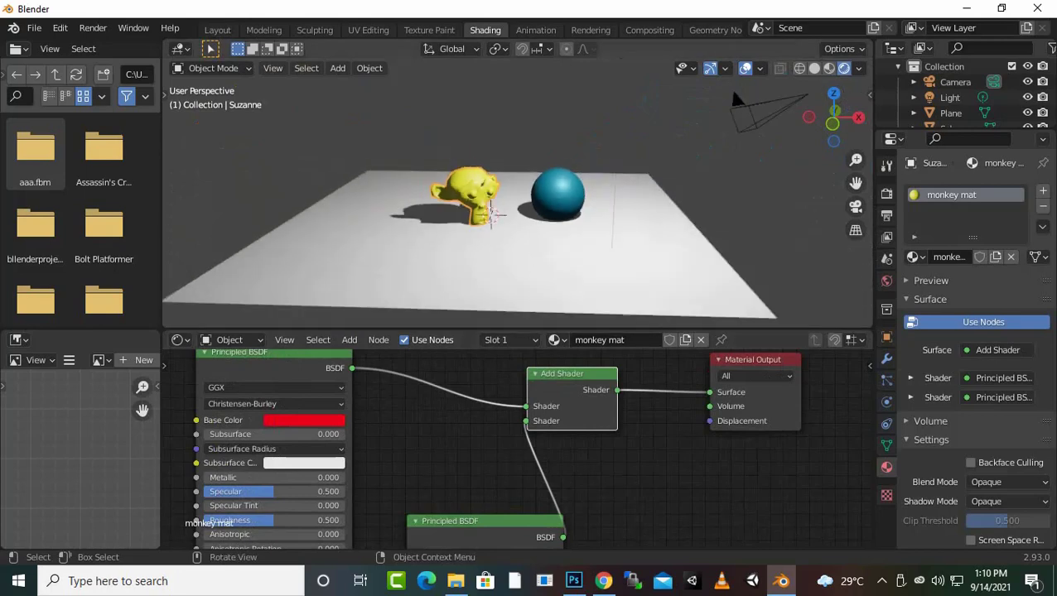
{"action": "scroll", "coordinate": [518, 451], "scroll_direction": "up", "scroll_amount": 1}
{"action": "scroll", "coordinate": [522, 446], "scroll_direction": "down", "scroll_amount": 1}
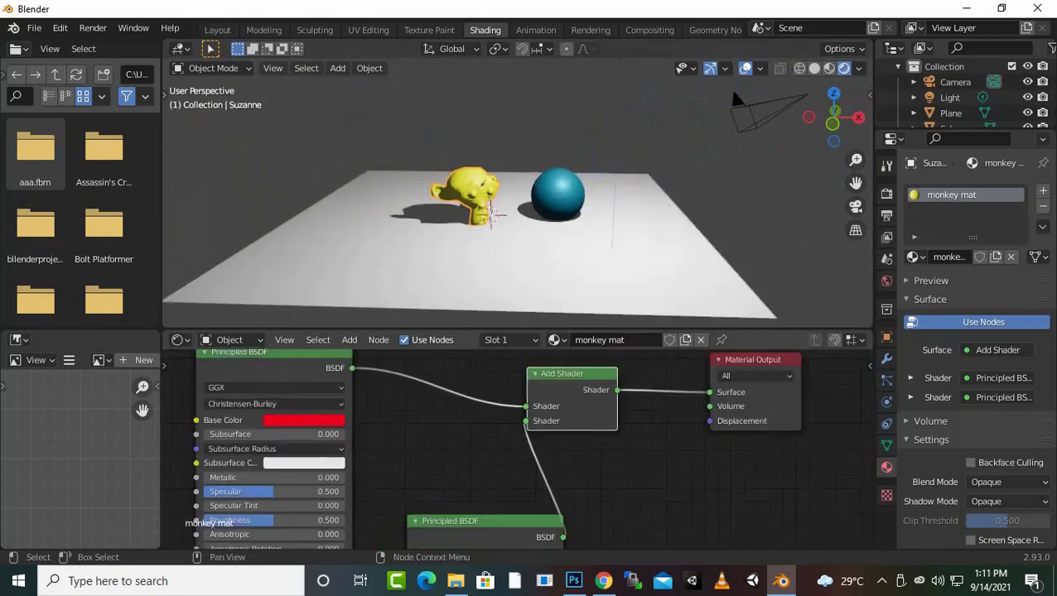
{"action": "scroll", "coordinate": [522, 447], "scroll_direction": "down", "scroll_amount": 1}
{"action": "scroll", "coordinate": [522, 446], "scroll_direction": "down", "scroll_amount": 1}
{"action": "scroll", "coordinate": [522, 447], "scroll_direction": "down", "scroll_amount": 1}
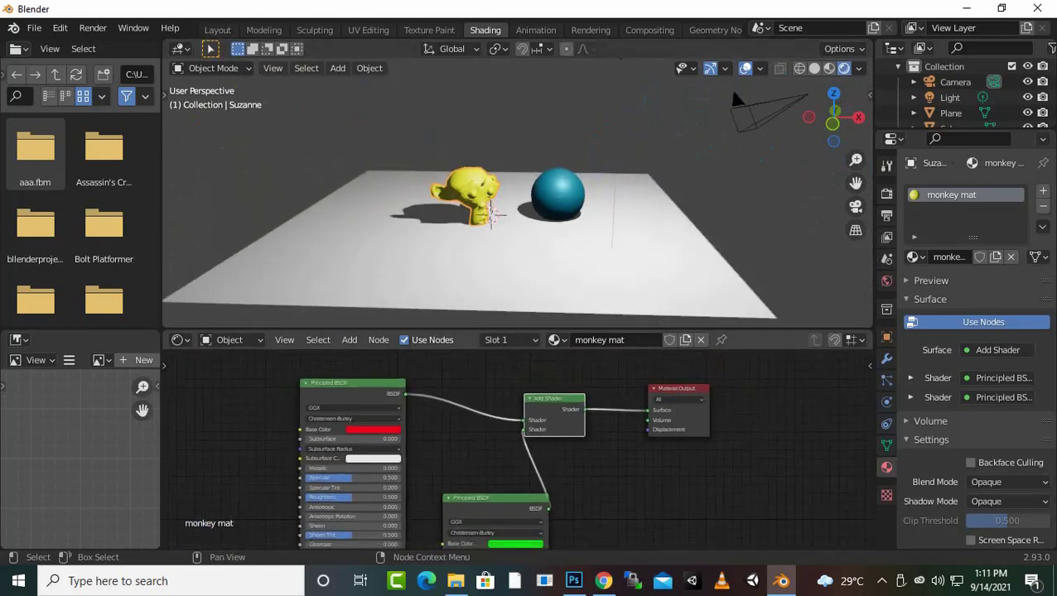
- Delete the red Principled BSDF and Add Shader, wiring the green BSDF straight into Surface
{"action": "left_click", "coordinate": [352, 383]}
{"action": "key", "text": "Delete"}
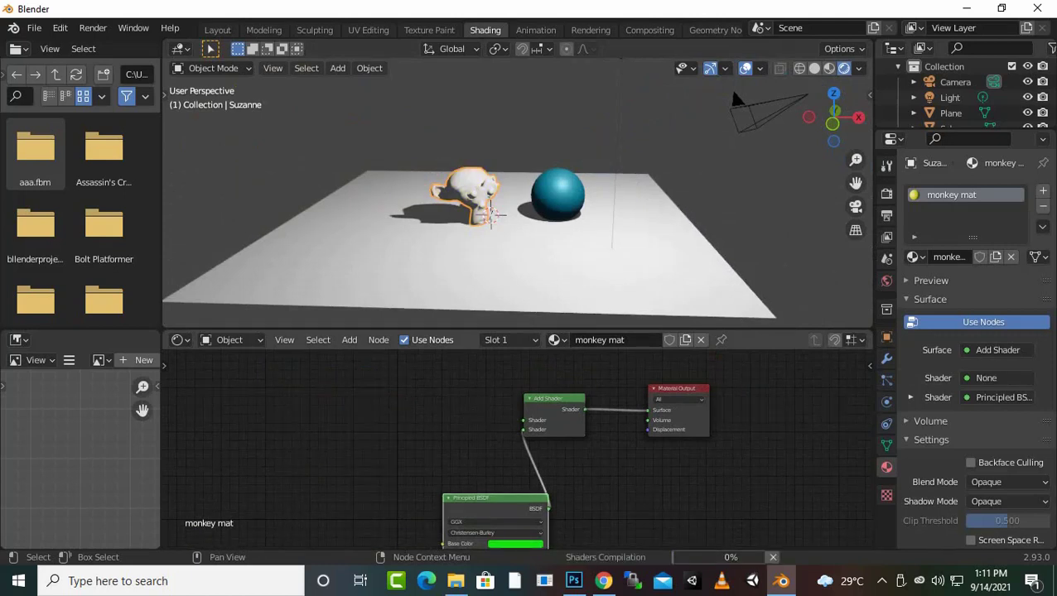
{"action": "key", "text": "Delete"}
{"action": "mouse_move", "coordinate": [495, 498]}
{"action": "left_mouse_down"}
{"action": "mouse_move", "coordinate": [444, 357]}
{"action": "mouse_move", "coordinate": [647, 410]}
{"action": "left_mouse_up"}
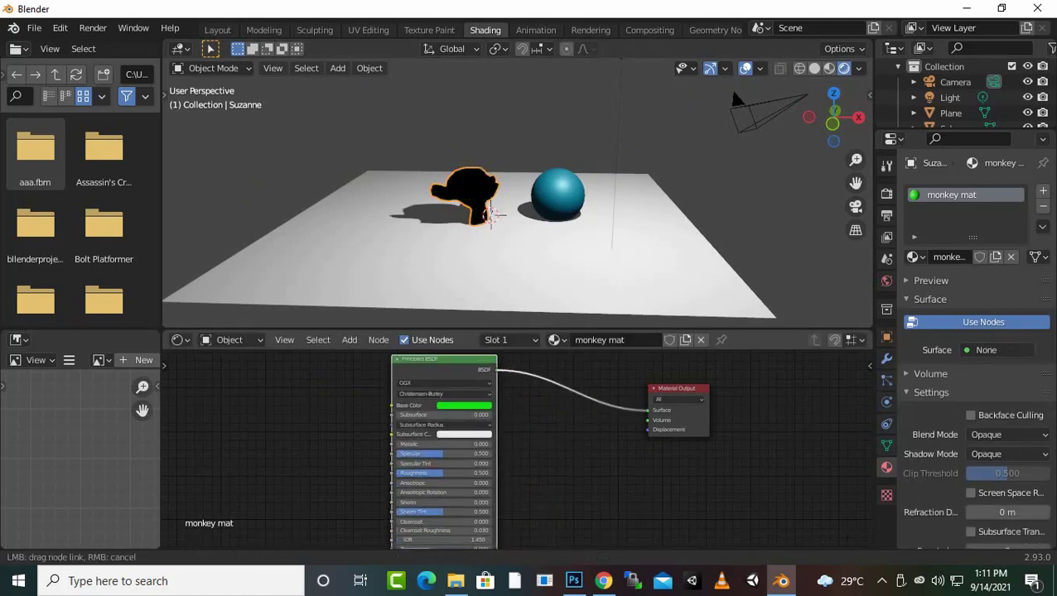
{"action": "scroll", "coordinate": [648, 410], "scroll_direction": "down", "scroll_amount": 1}
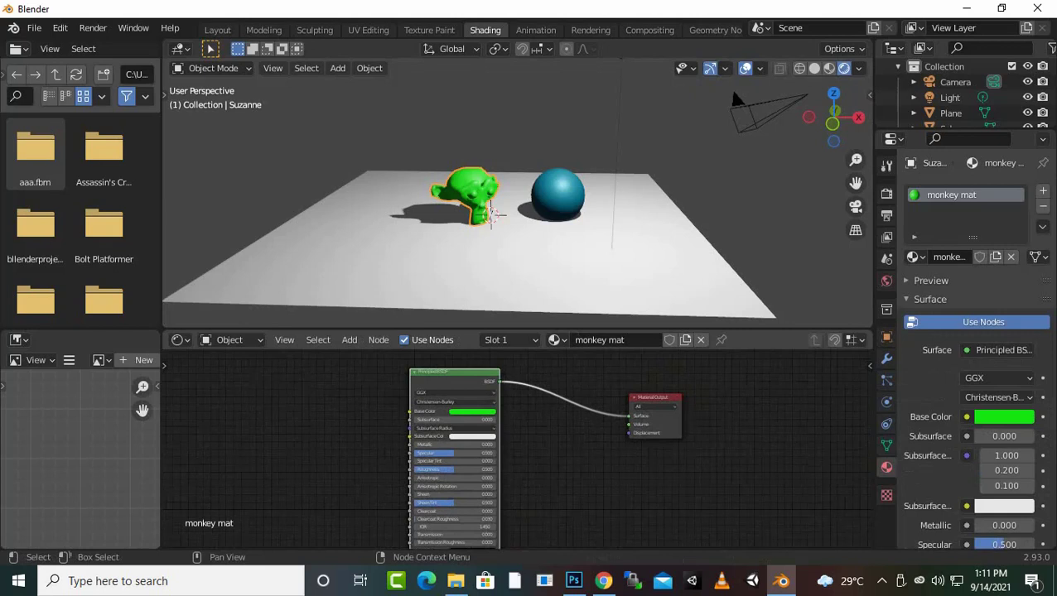